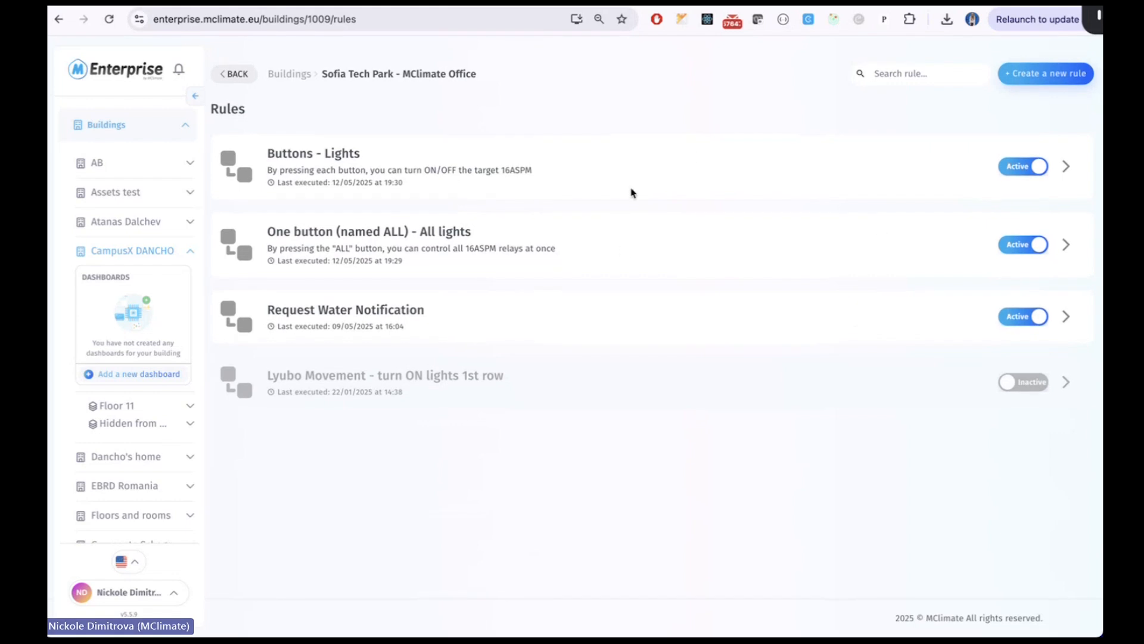
Open the Buttons - Lights rule and examine its trigger buttons, conditions and downlink actions.
click(1068, 169)
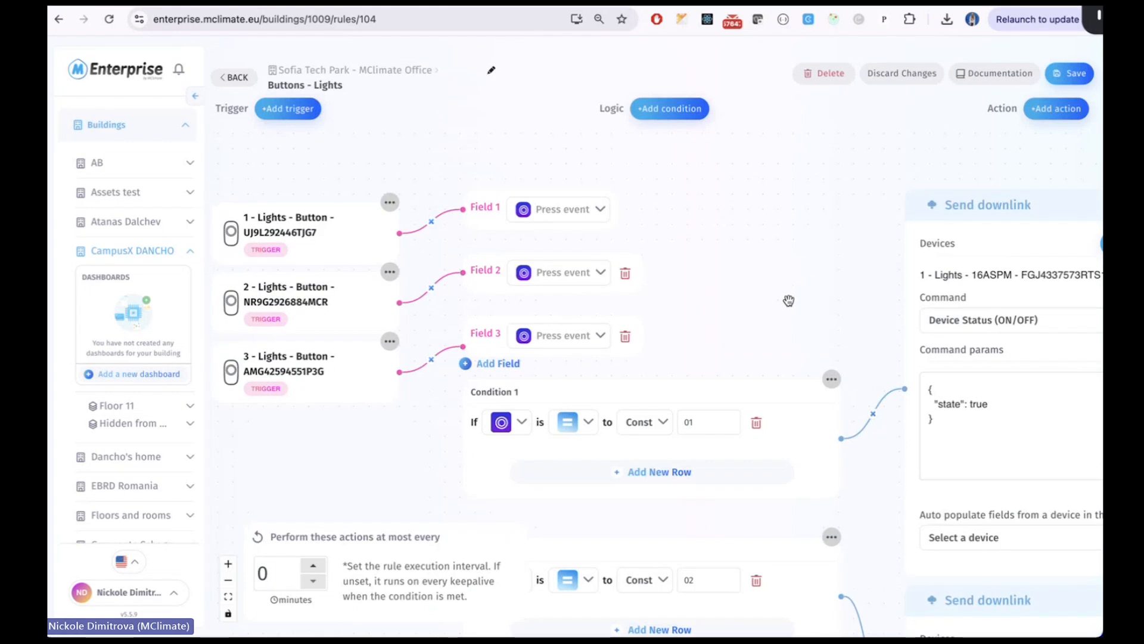
scroll(760, 249, down, 3)
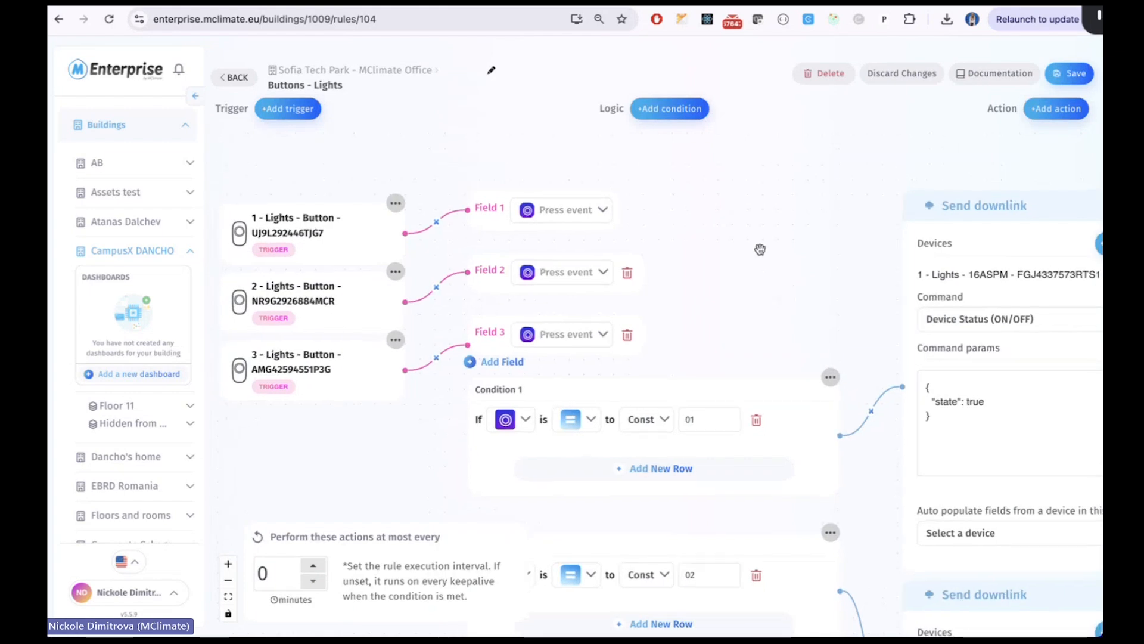
scroll(759, 249, down, 3)
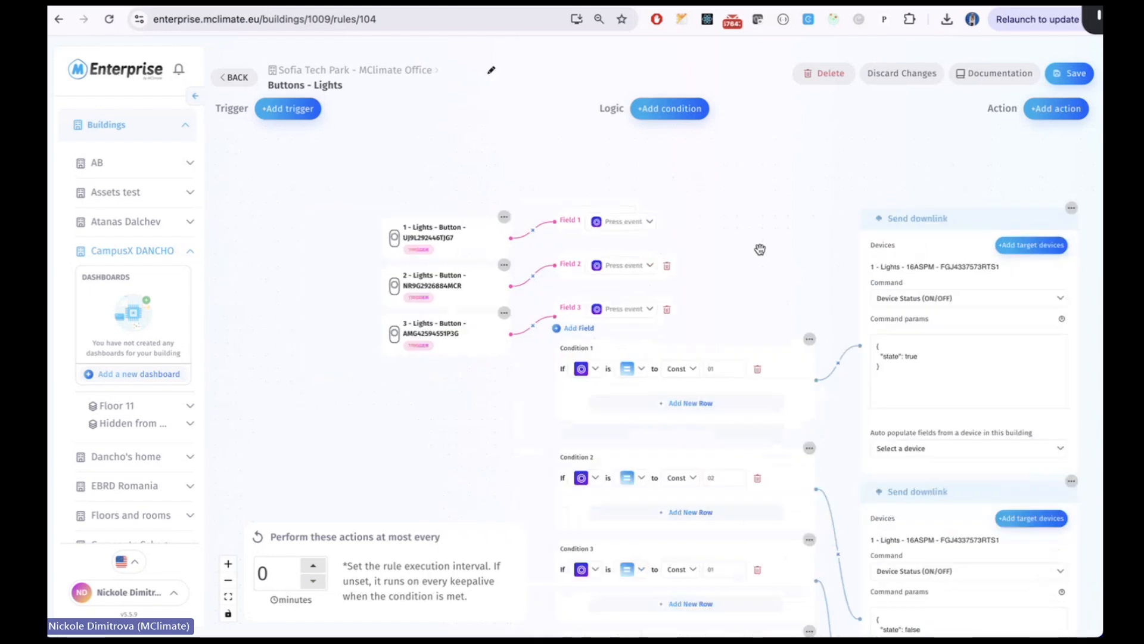
scroll(759, 250, right, 1)
scroll(760, 249, down, 1)
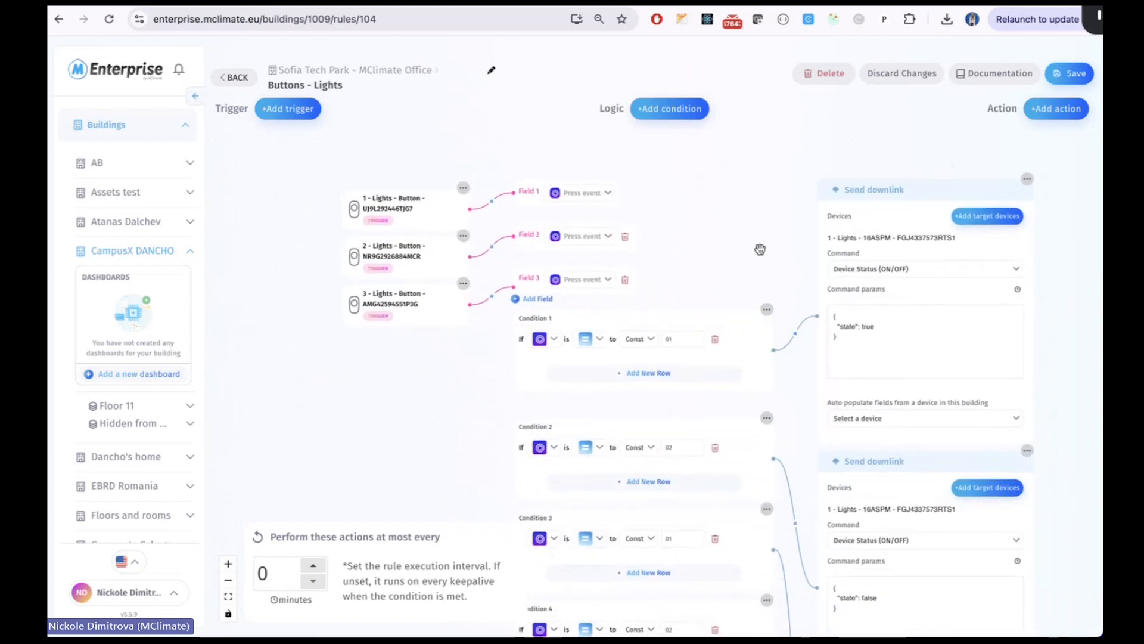
scroll(740, 235, down, 1)
scroll(740, 236, right, 1)
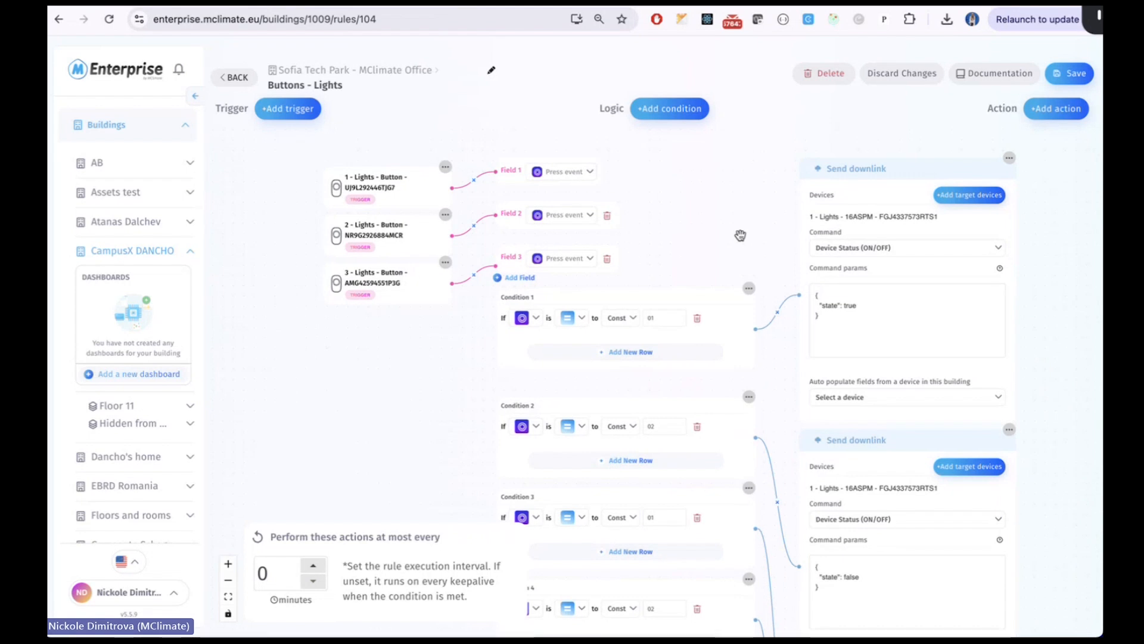
scroll(755, 236, up, 1)
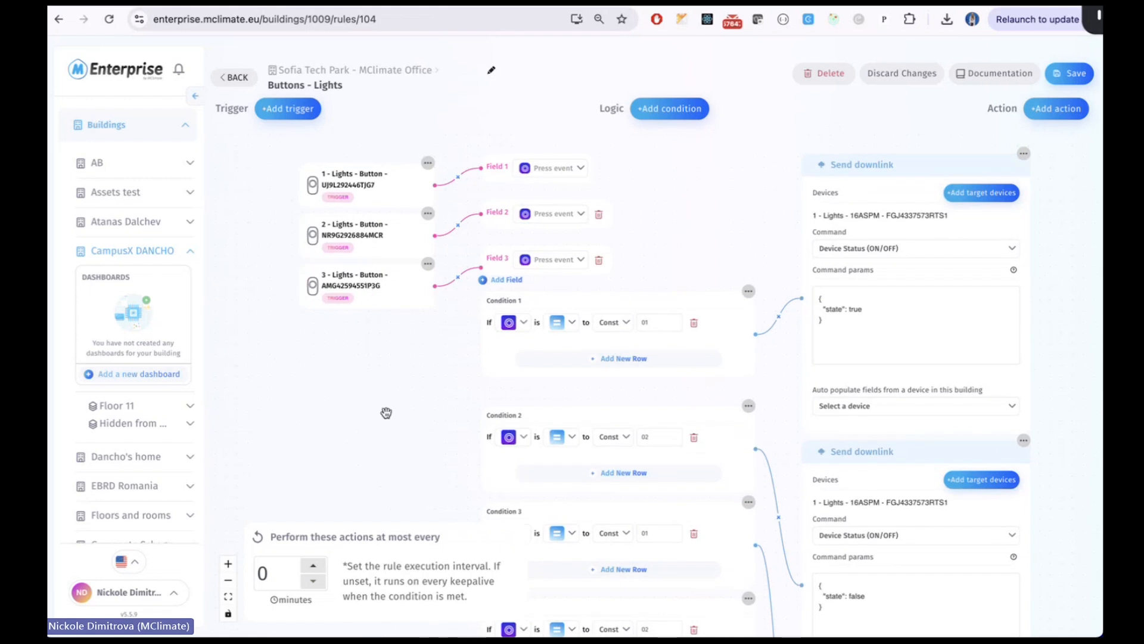
scroll(386, 413, right, 1)
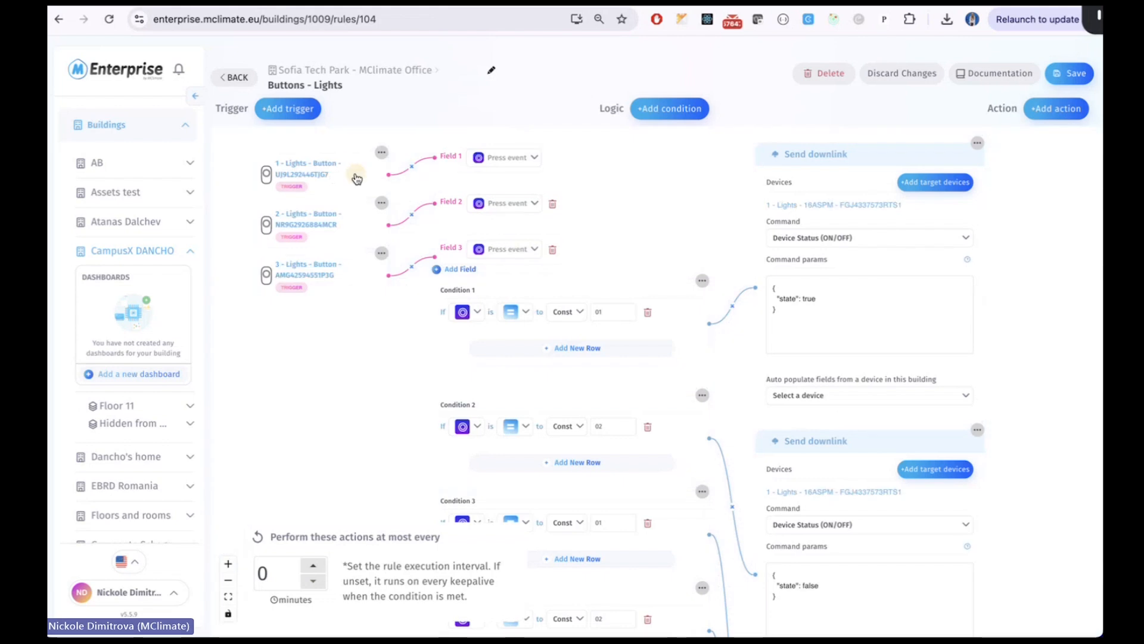
Review the device values selectable for Field 1 and close the selection without changing it.
drag(352, 179, 335, 176)
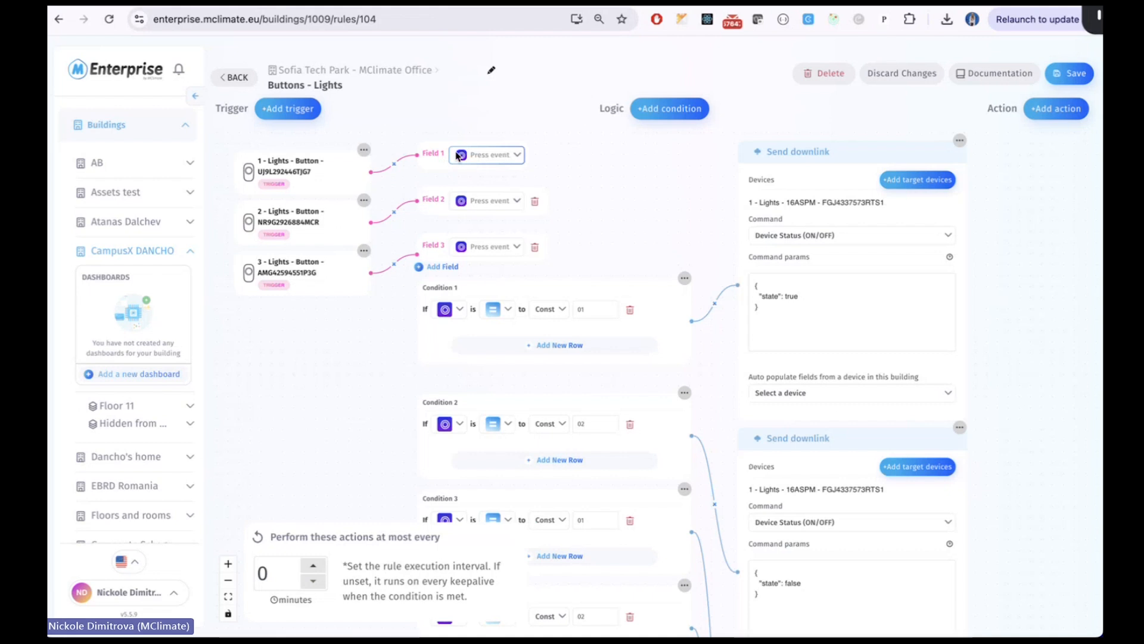
click(500, 156)
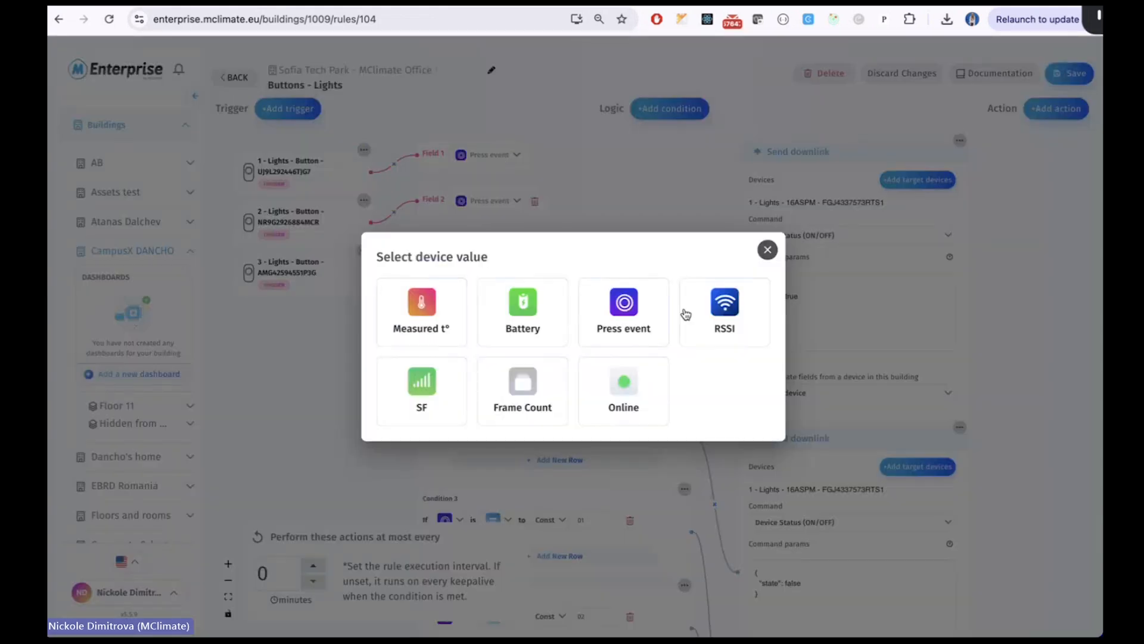
click(773, 253)
drag(626, 198, 635, 205)
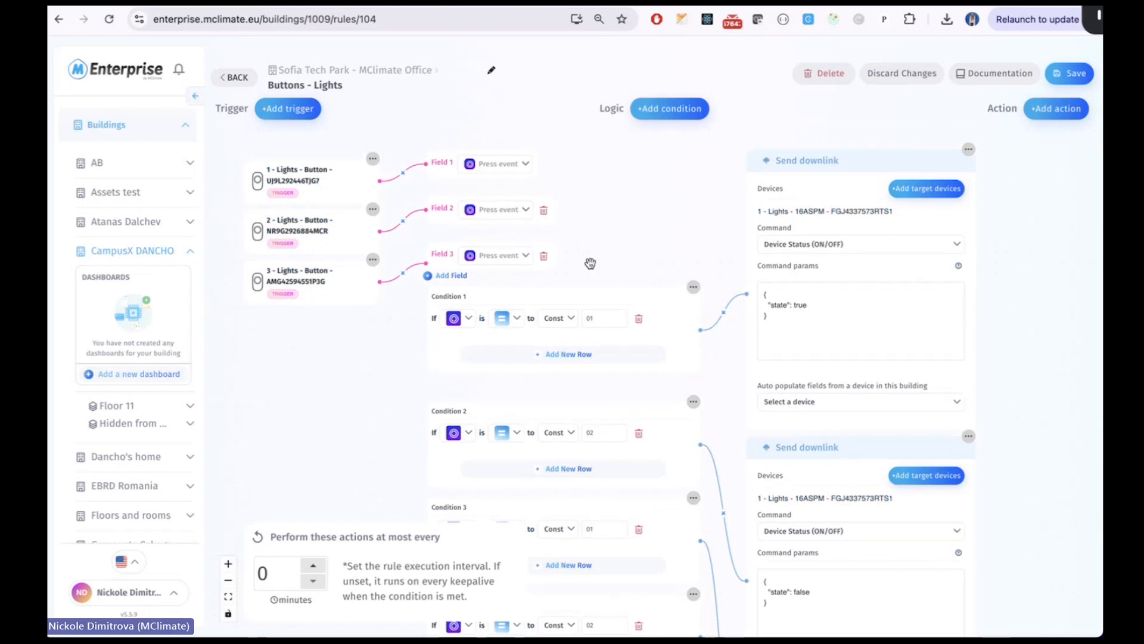
Examine how the conditions link to the Send downlink actions and their command params, then return to the rules list.
scroll(590, 247, down, 1)
scroll(592, 250, down, 1)
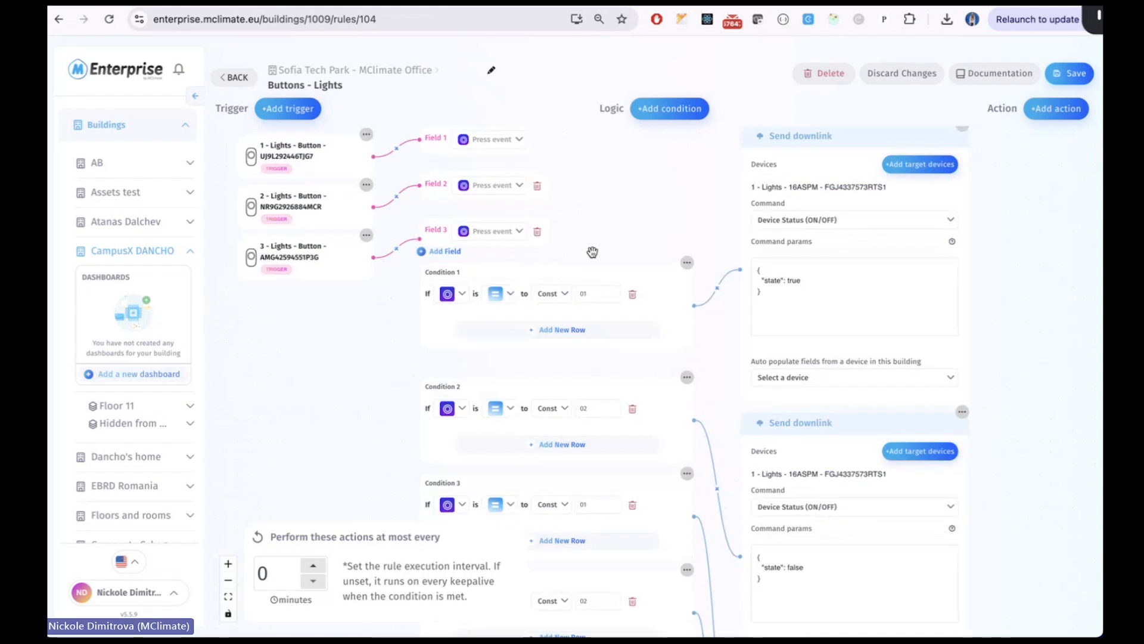
scroll(592, 252, up, 1)
scroll(593, 251, left, 1)
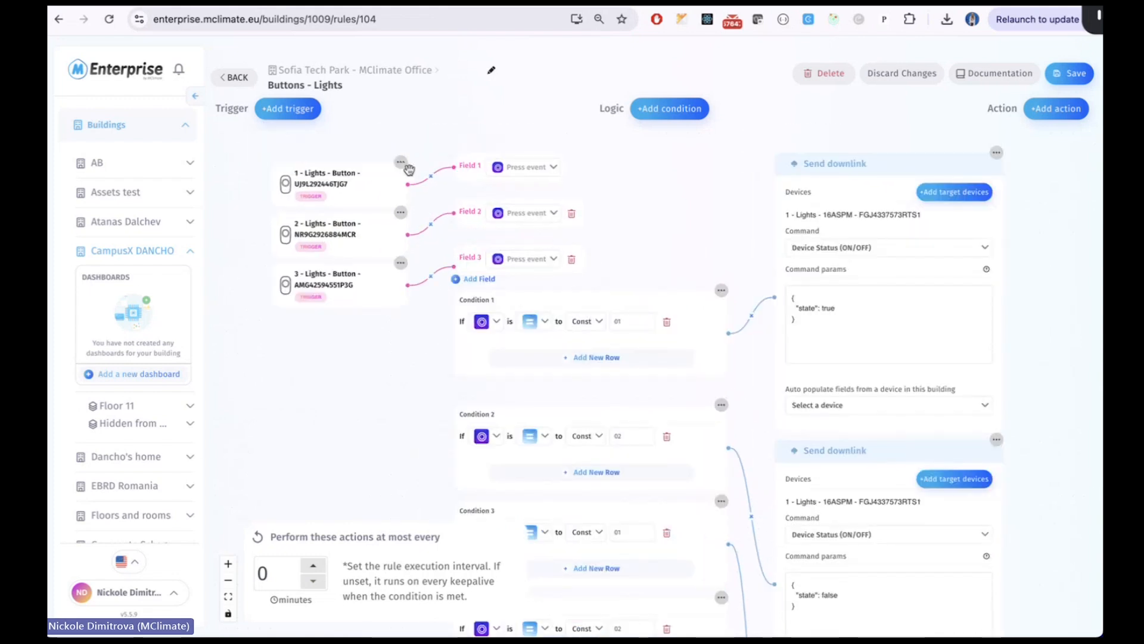
scroll(729, 316, down, 1)
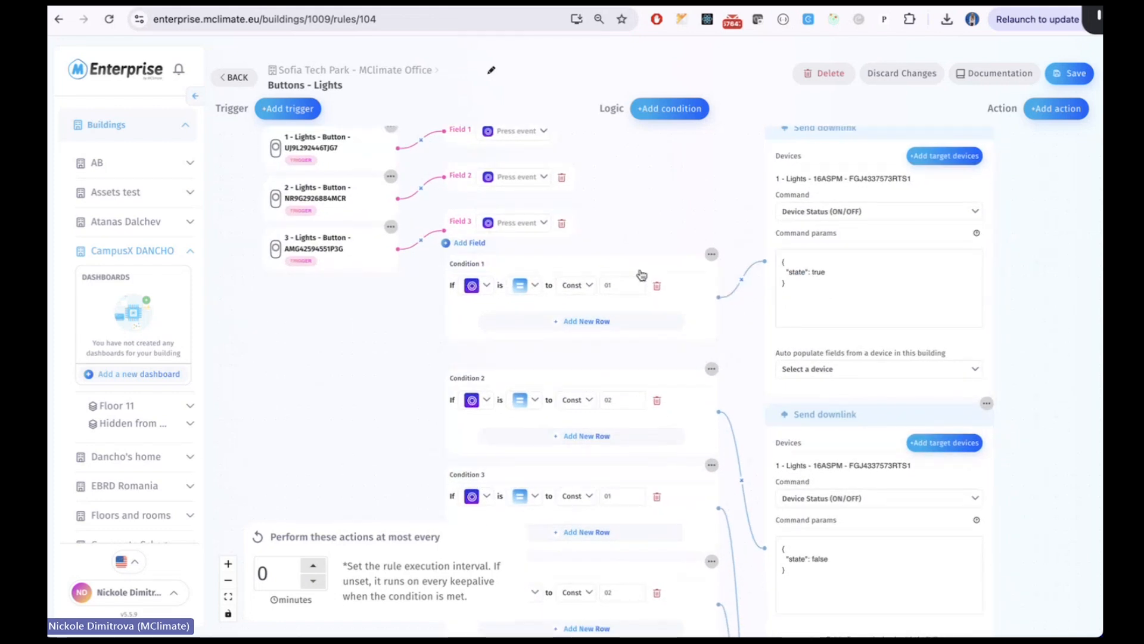
scroll(642, 275, down, 1)
drag(843, 262, 779, 224)
click(871, 243)
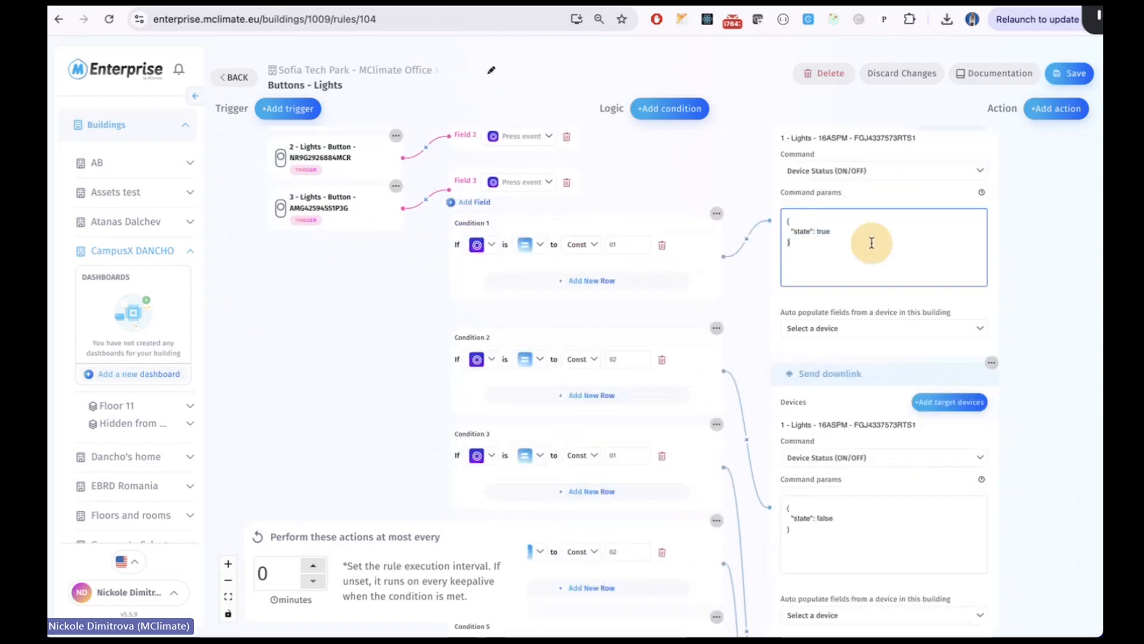
scroll(871, 244, up, 1)
click(858, 257)
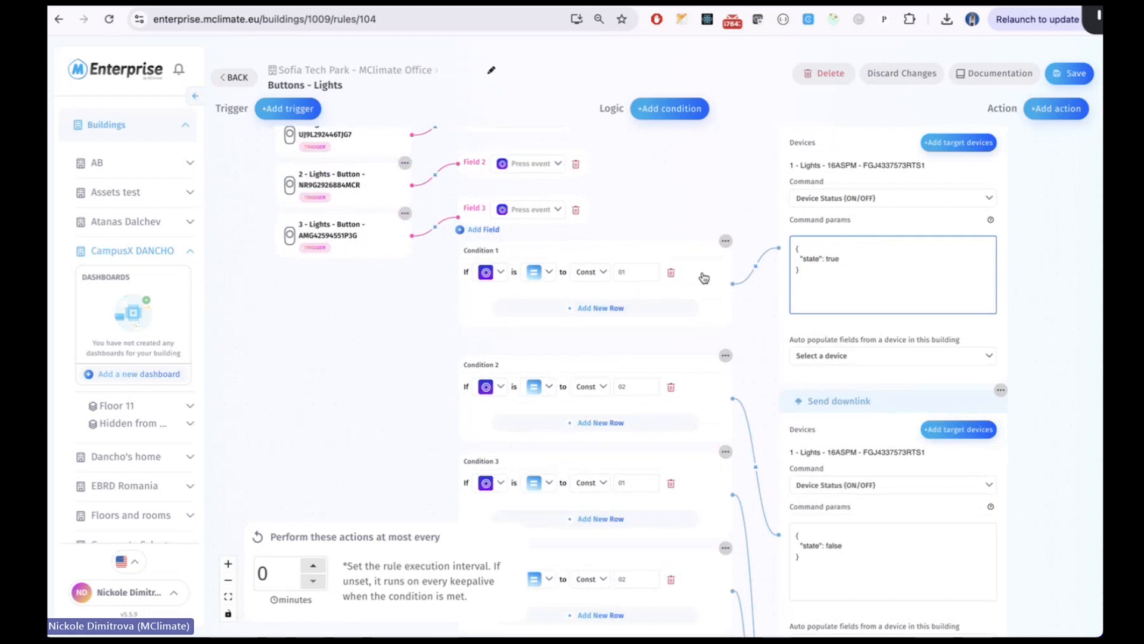
scroll(703, 278, up, 2)
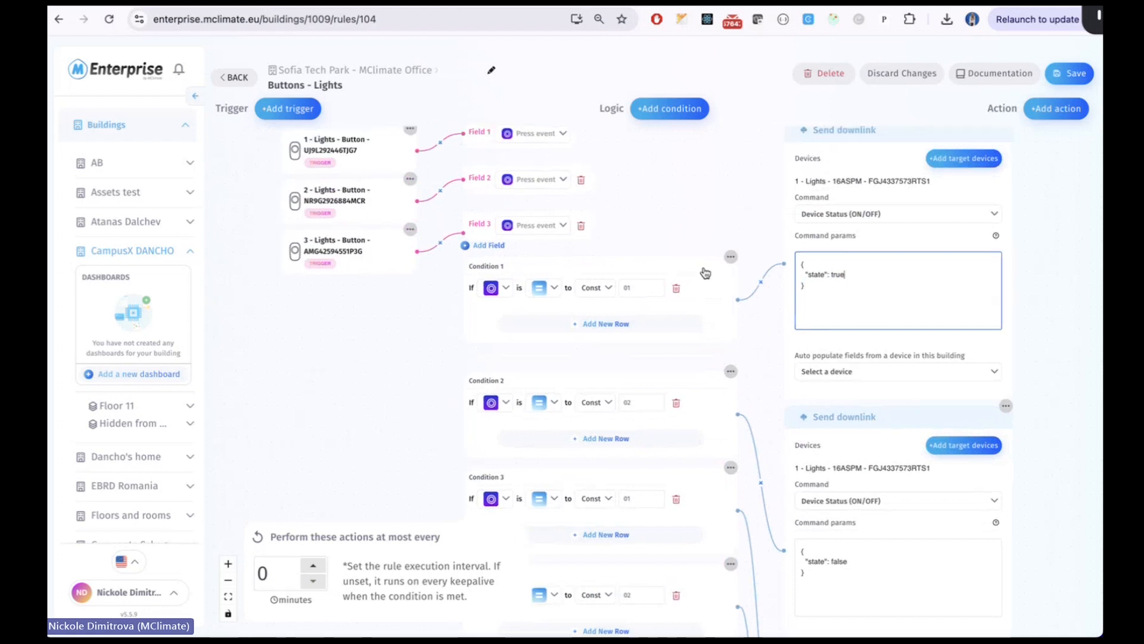
click(238, 84)
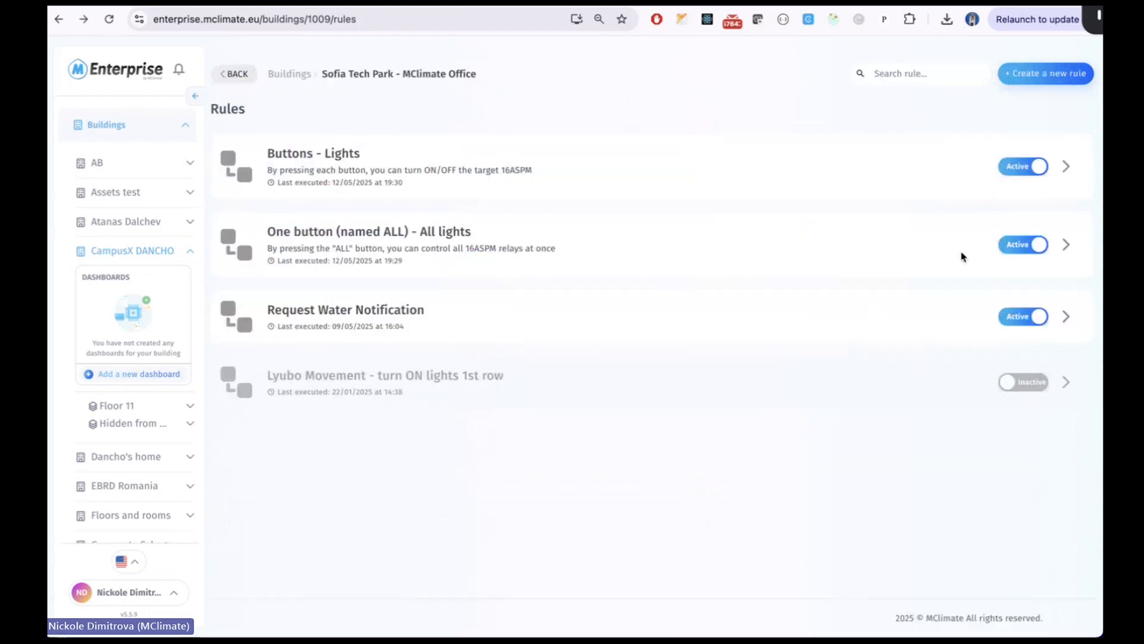
Open the Request Water Notification rule, examine its button trigger, condition and webhook action, and return to the rules list.
click(1066, 316)
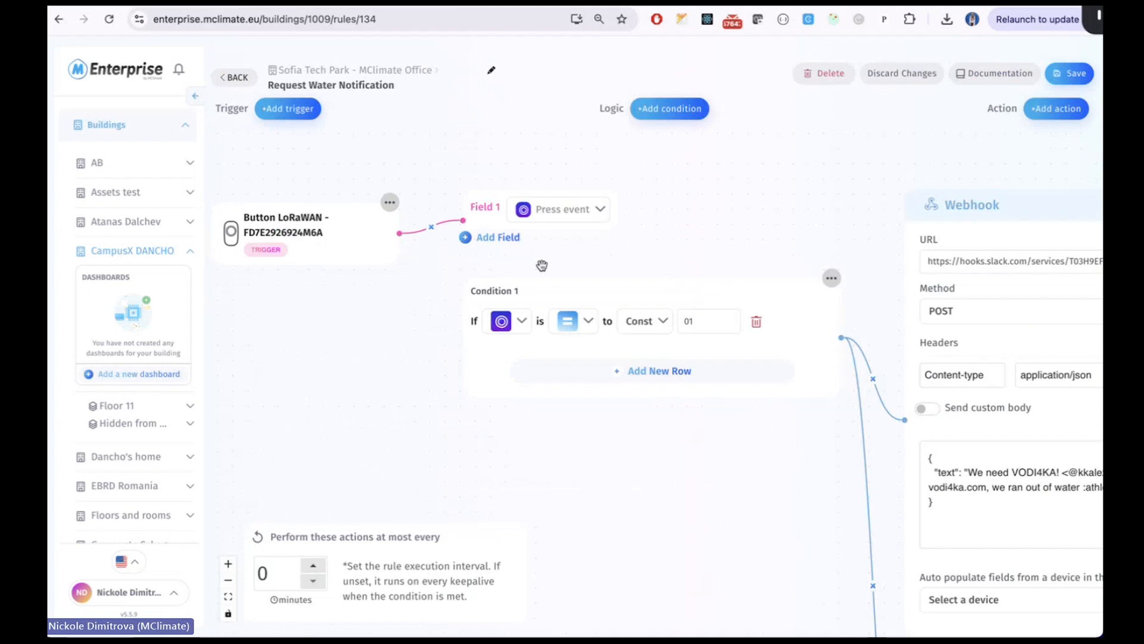
scroll(542, 265, left, 1)
scroll(715, 249, right, 2)
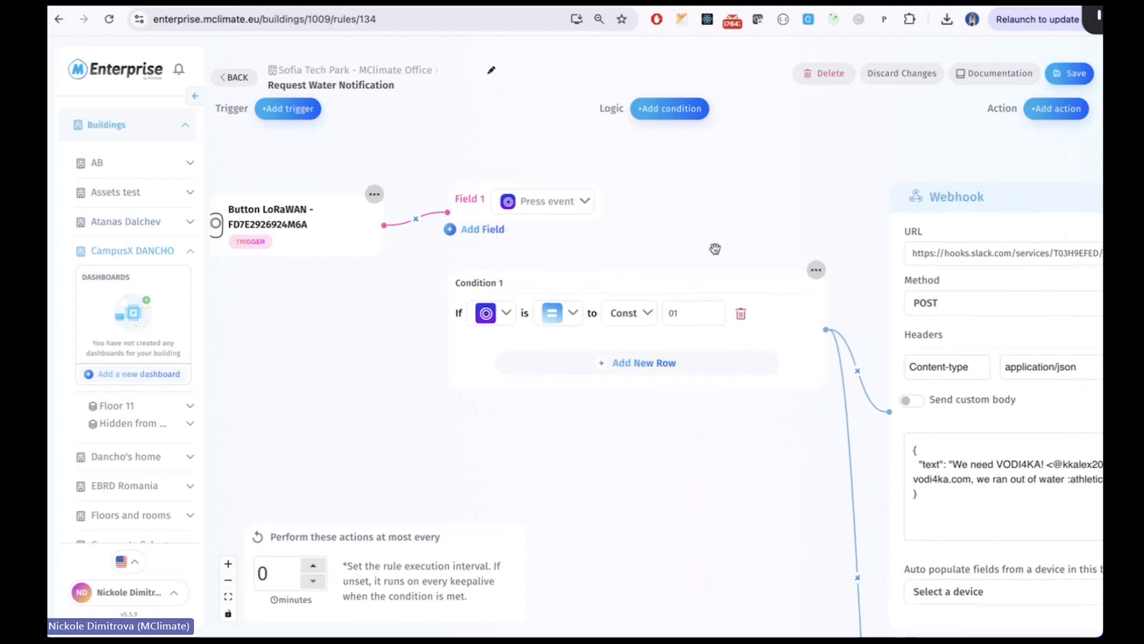
scroll(715, 248, down, 2)
scroll(716, 248, right, 1)
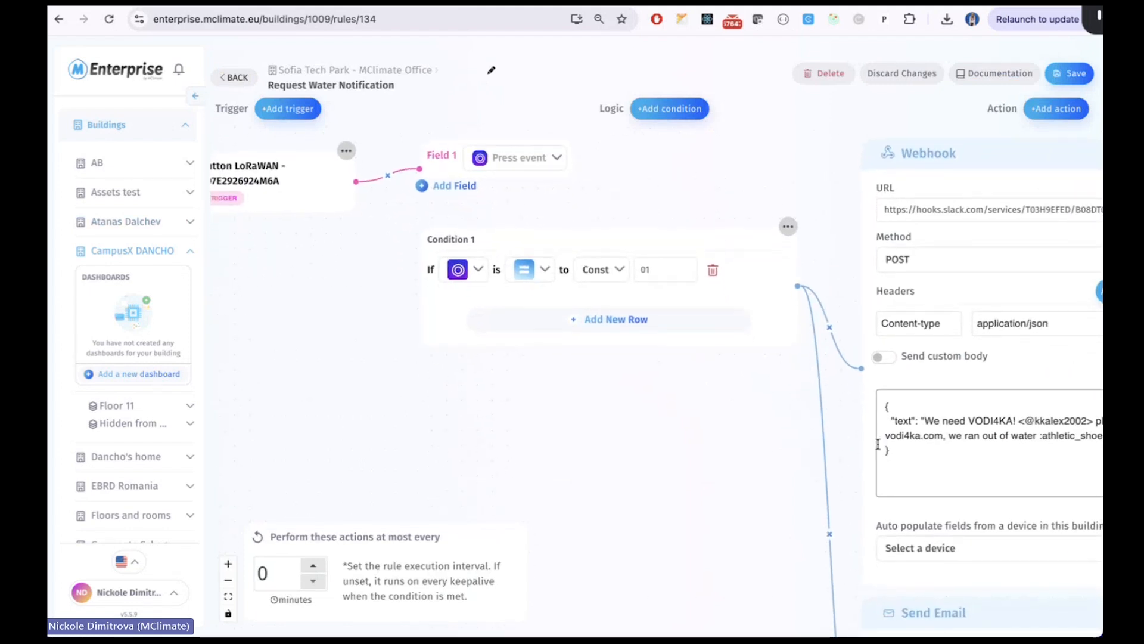
scroll(775, 361, up, 1)
scroll(775, 361, left, 1)
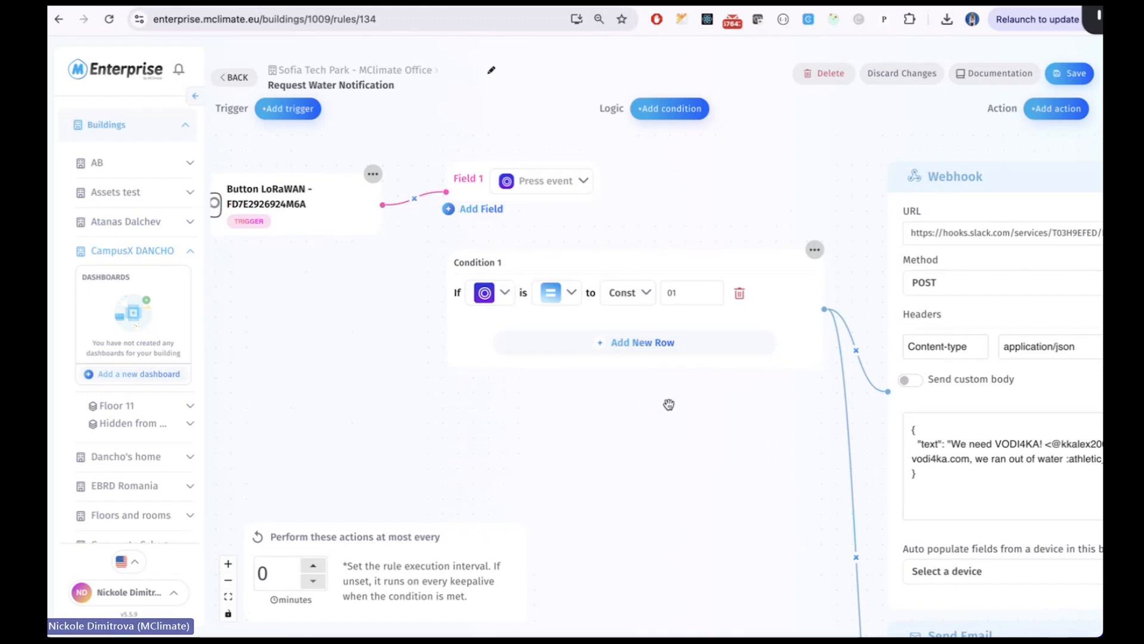
scroll(669, 405, up, 1)
scroll(668, 404, left, 1)
scroll(639, 259, left, 1)
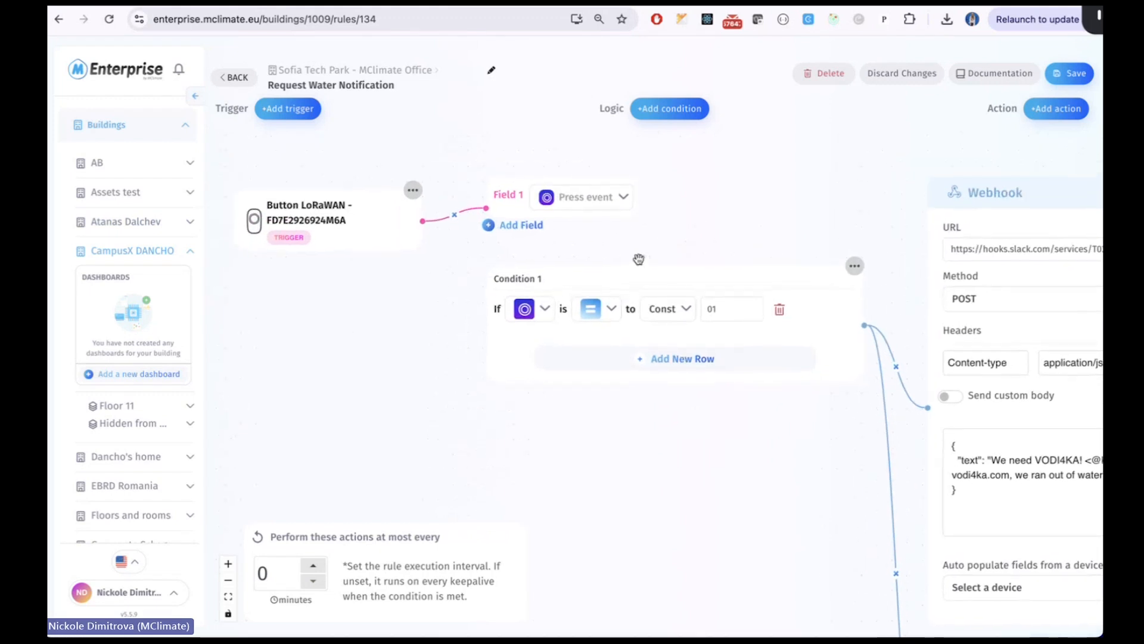
scroll(638, 259, down, 2)
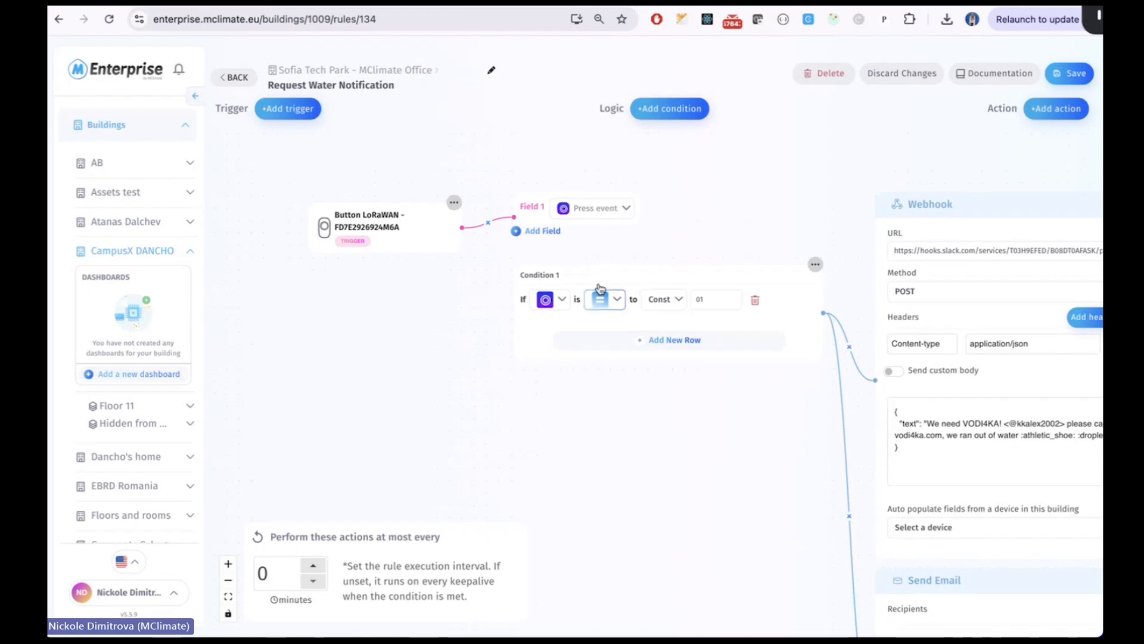
click(231, 82)
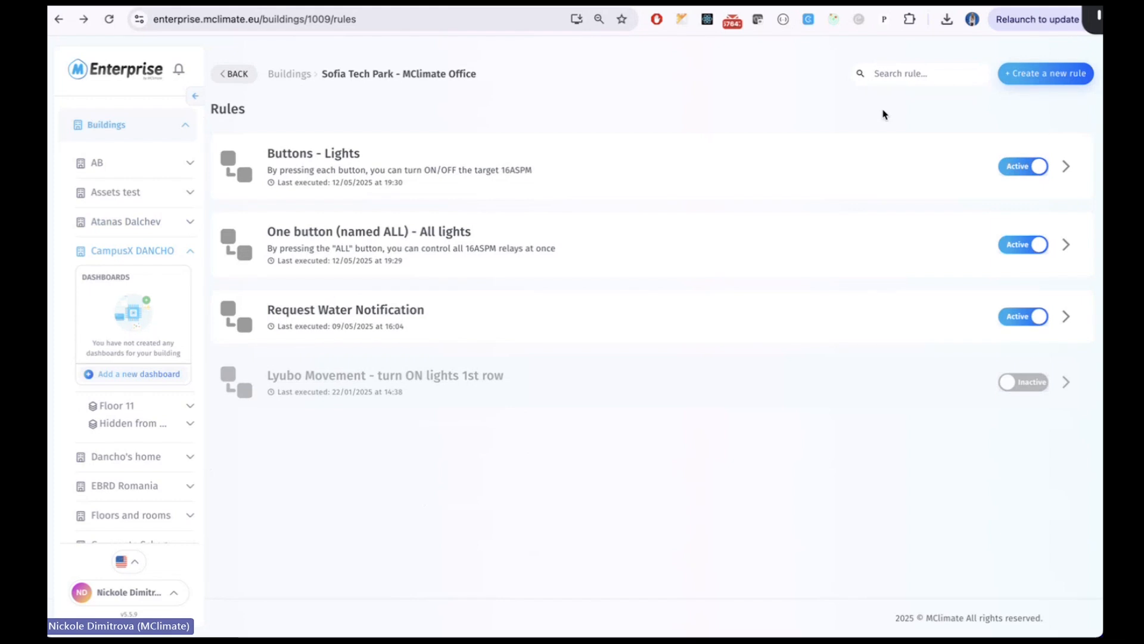
Create a new rule named Rule 1 with an empty description and start adding a trigger device.
click(1069, 77)
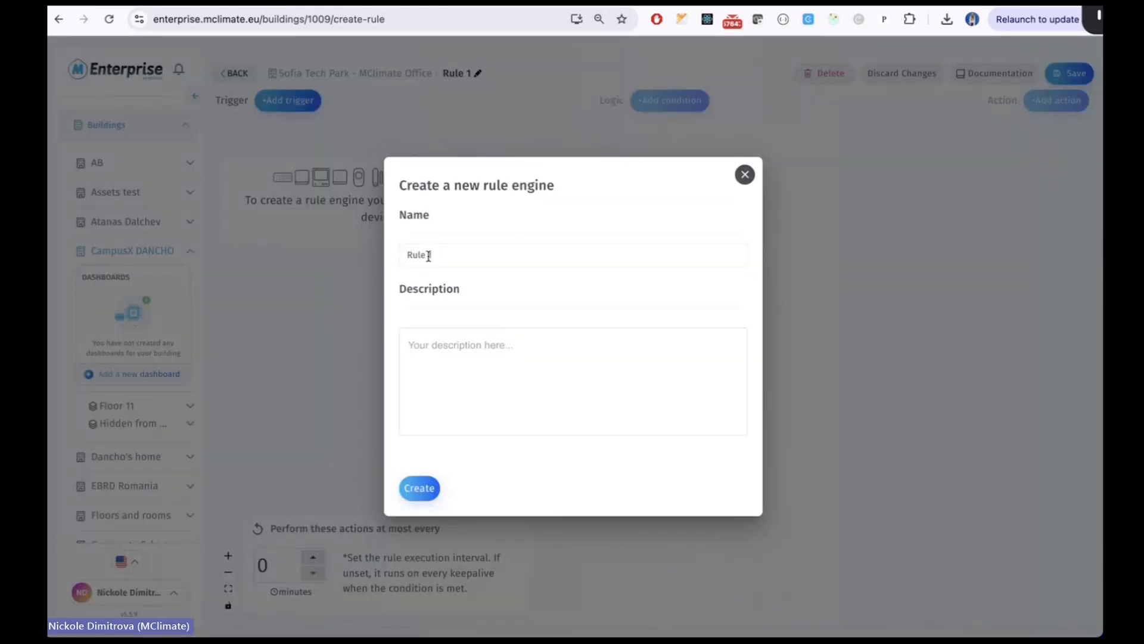
click(477, 369)
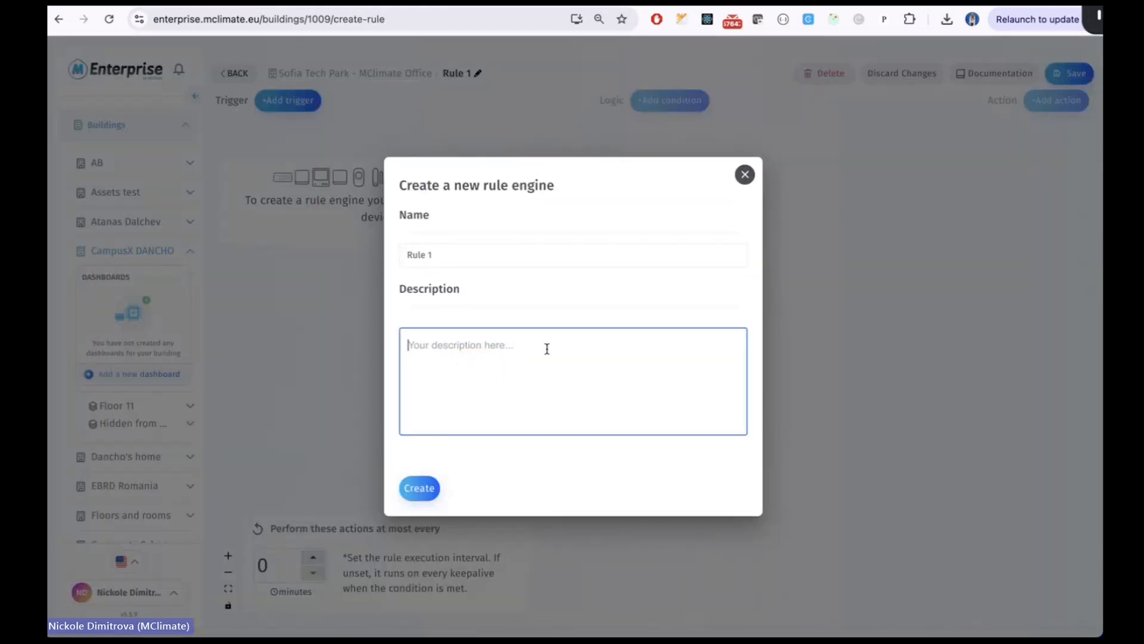
click(416, 491)
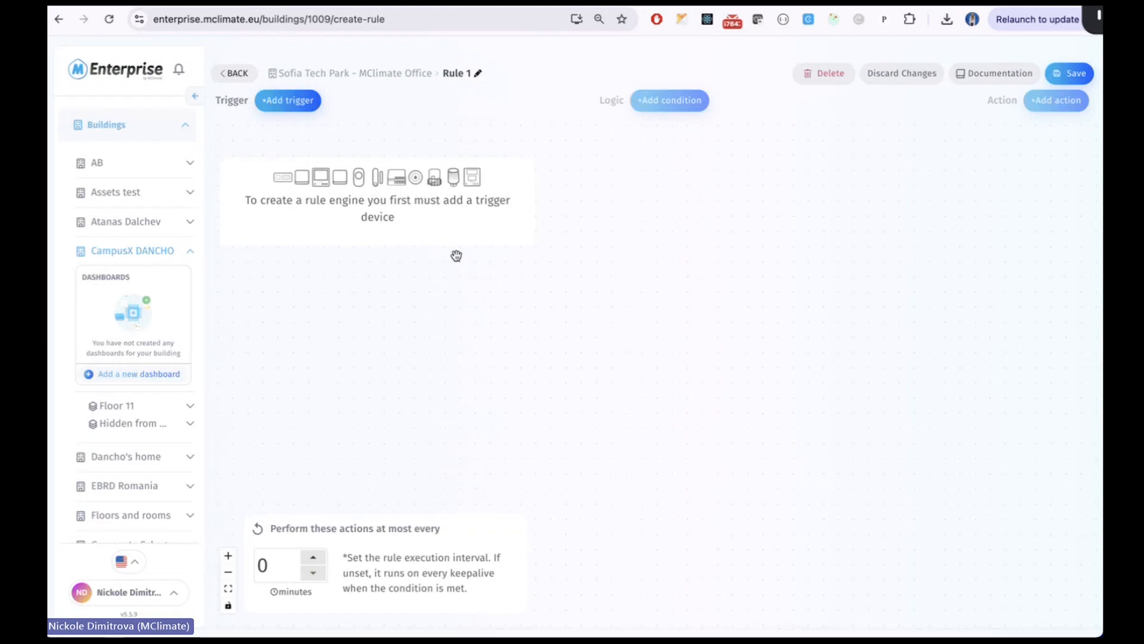
drag(248, 197, 471, 215)
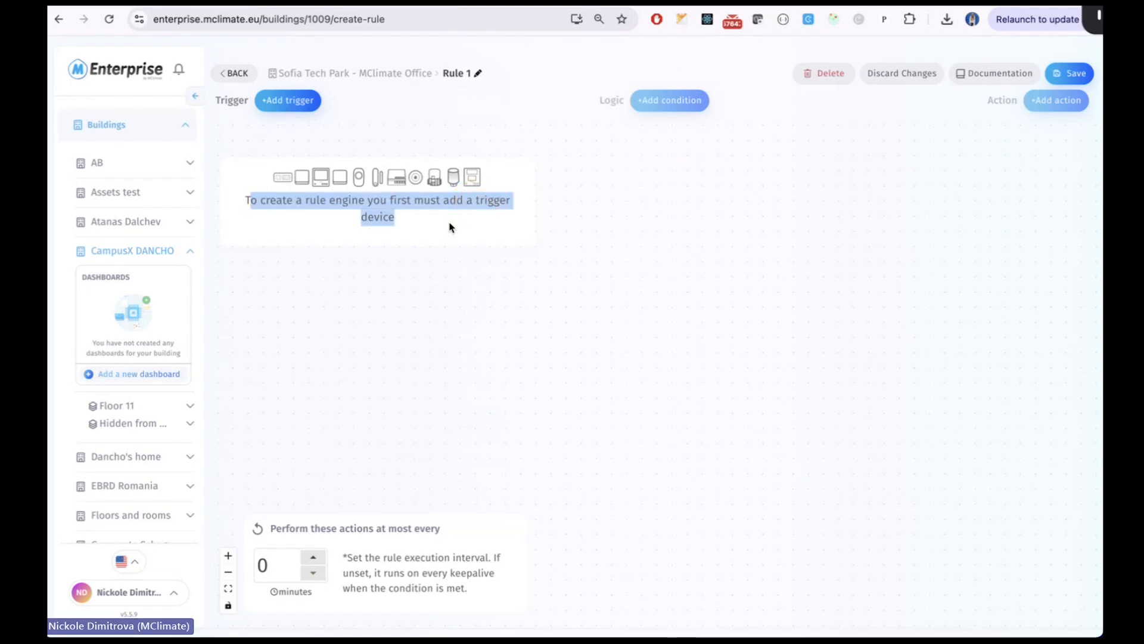
click(449, 226)
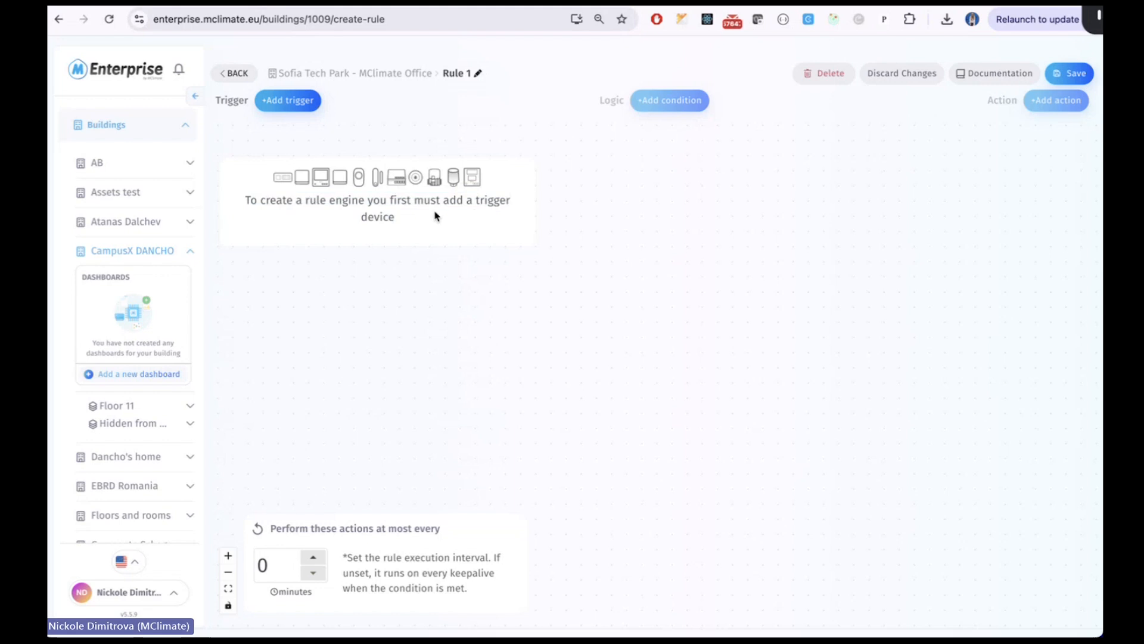
click(296, 106)
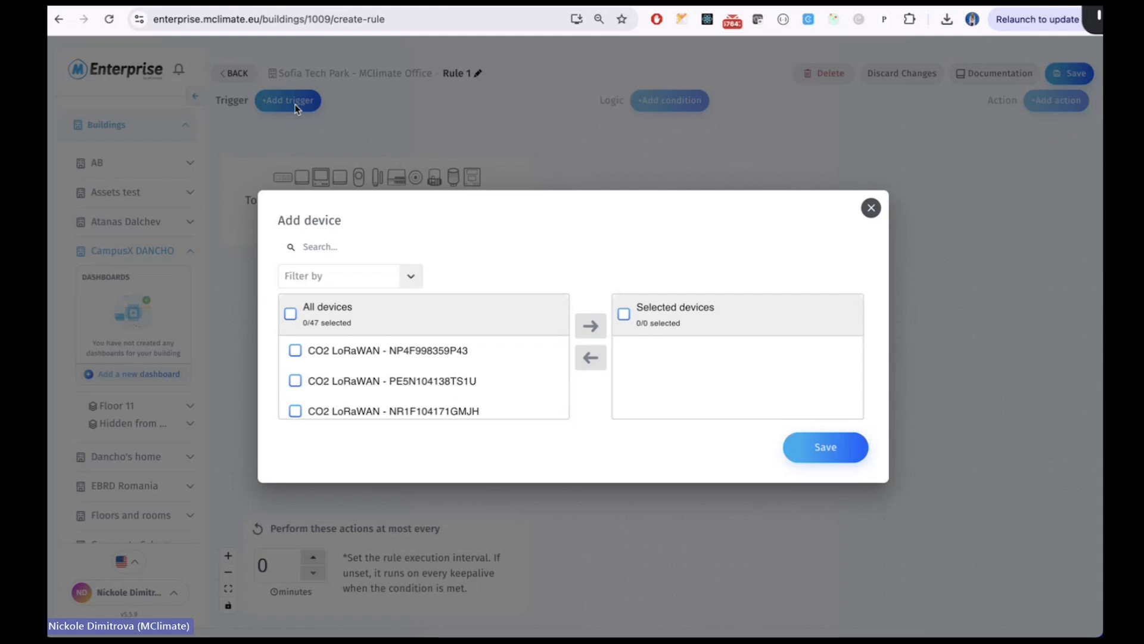
Filter the available trigger devices by Room, choosing the d2d test room.
click(402, 284)
click(375, 330)
click(504, 278)
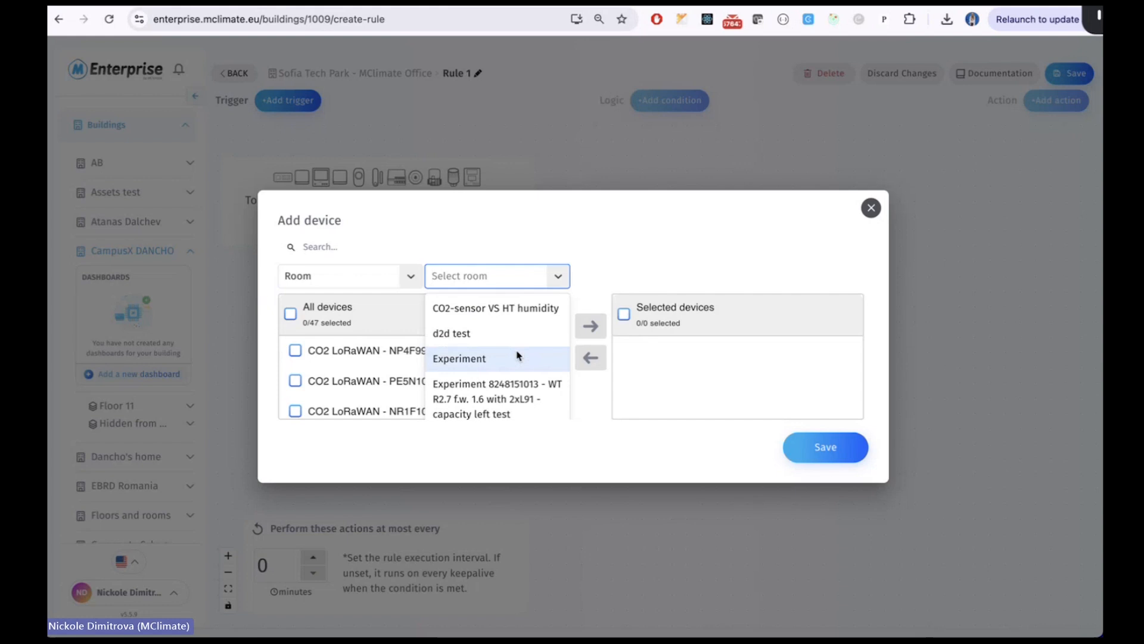
click(509, 307)
click(480, 277)
click(478, 350)
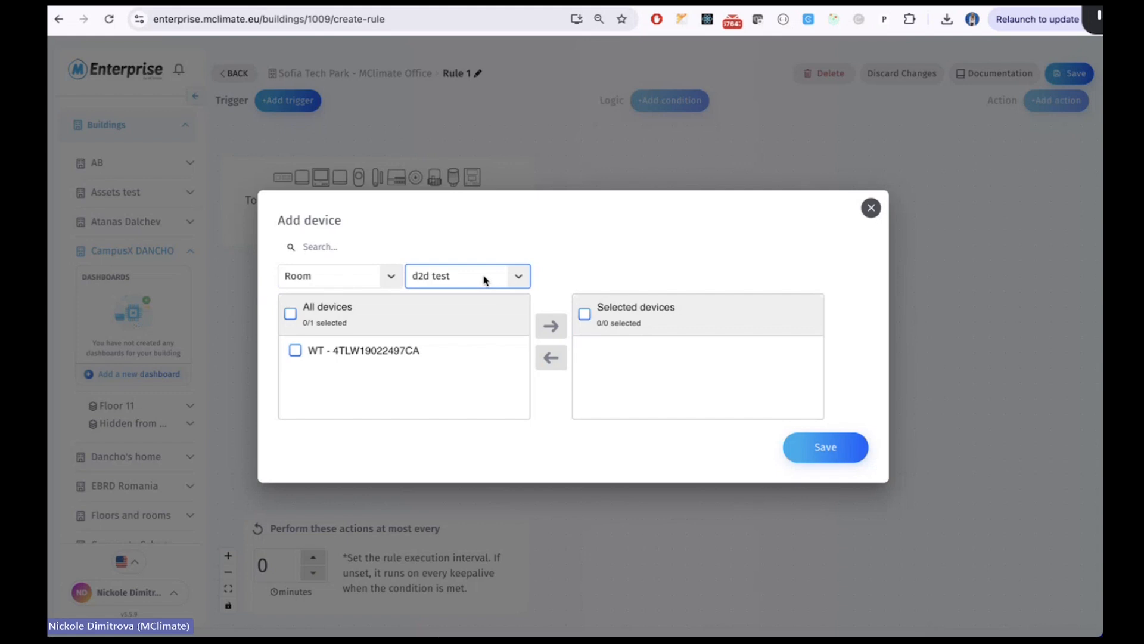
click(485, 238)
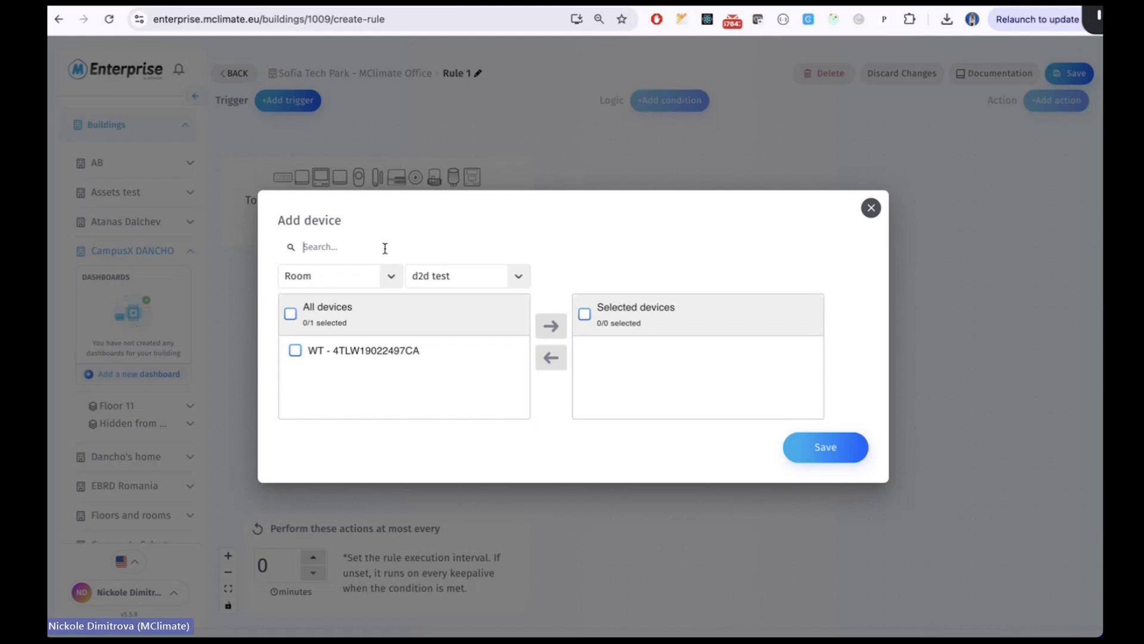
Switch the device filter from Room to Building and add the WT - 4TLW19022497CA device as a trigger.
click(388, 276)
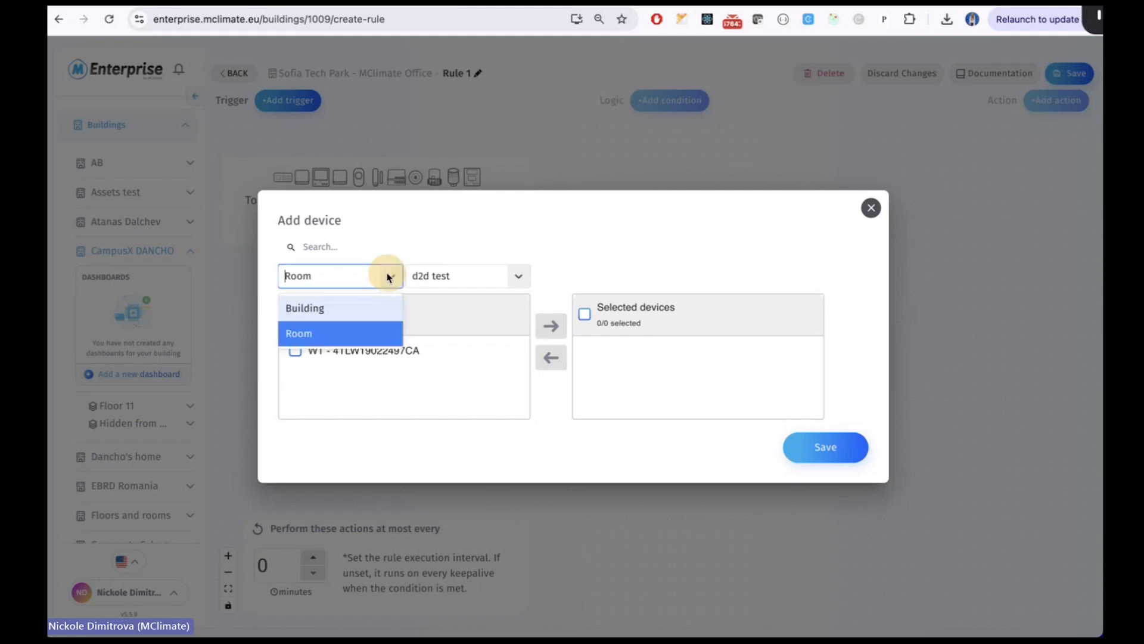
click(312, 308)
click(464, 274)
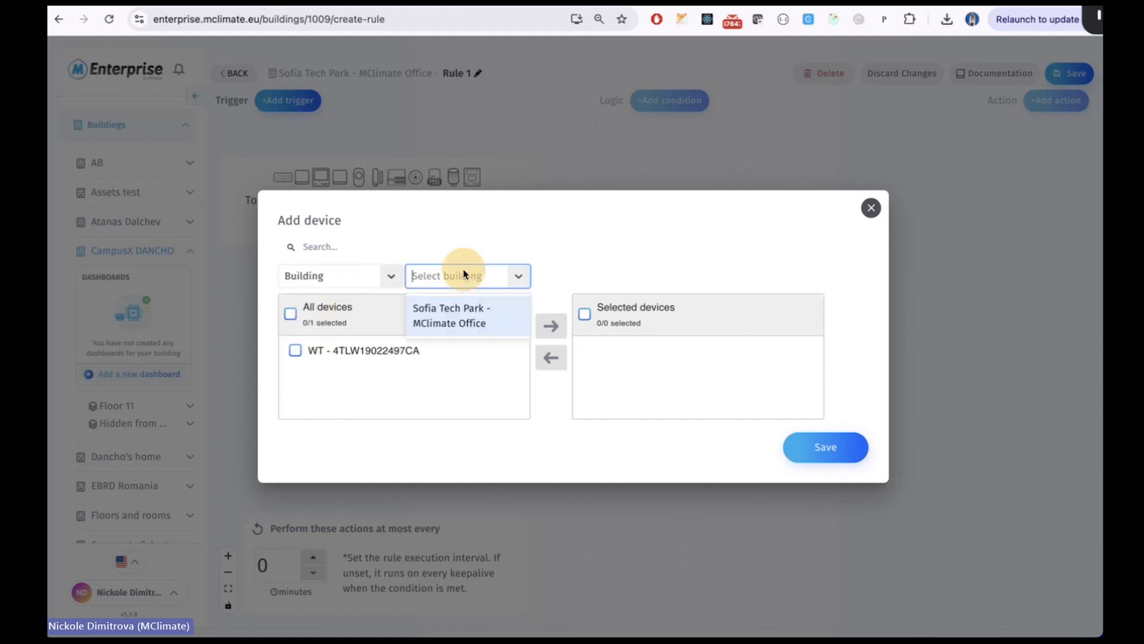
click(416, 234)
click(364, 349)
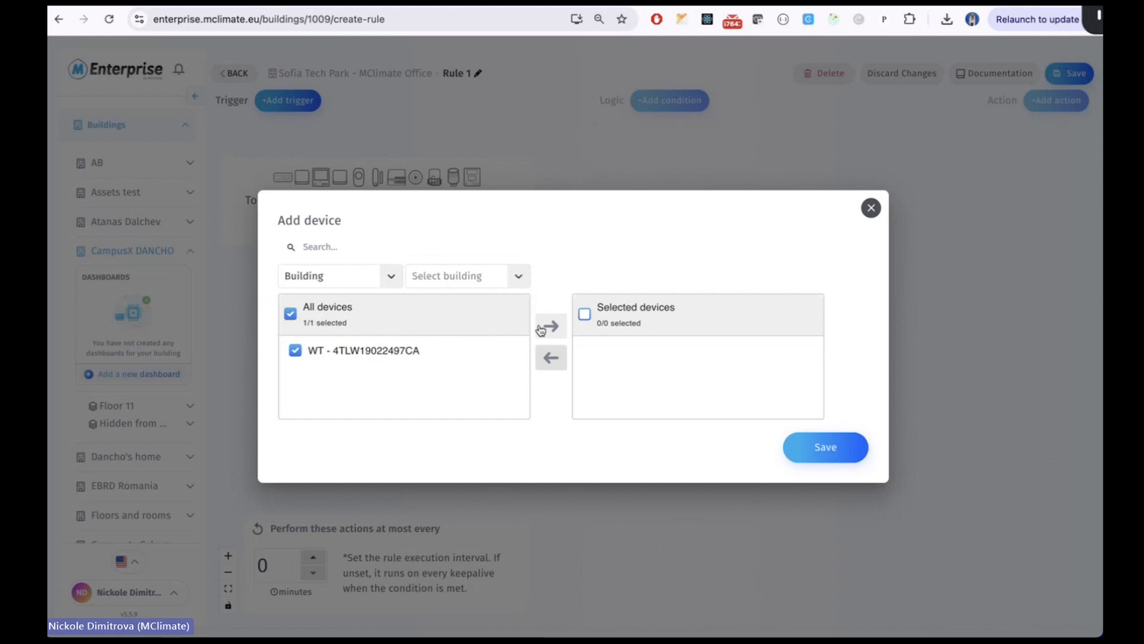
click(548, 327)
click(844, 440)
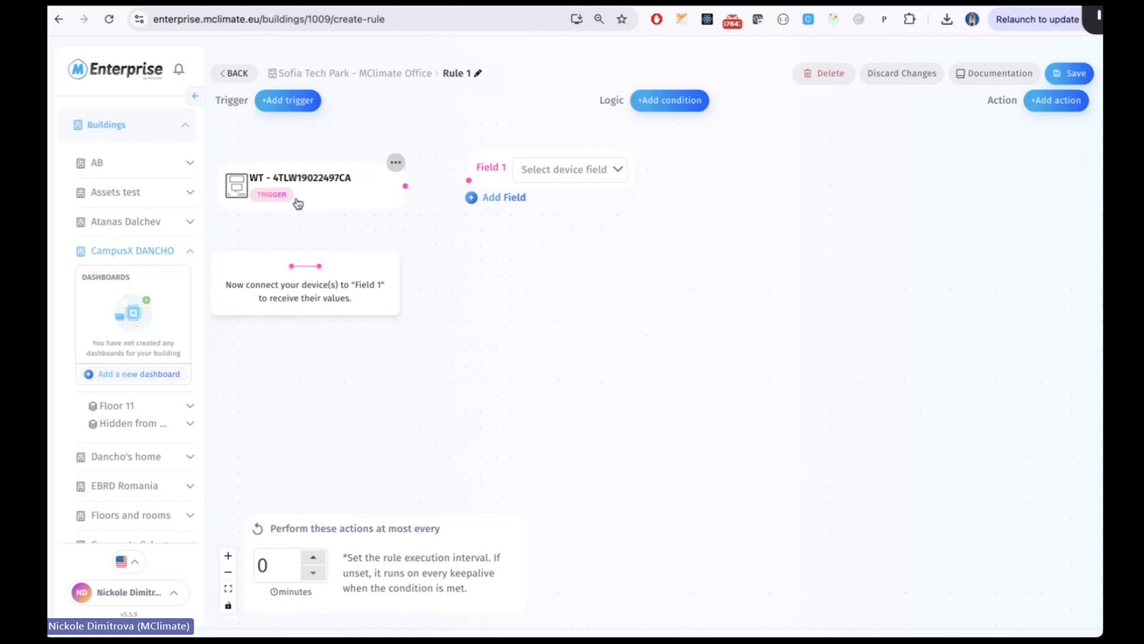
Connect the WT trigger to Field 1 and set that field's device value to Measured t°.
drag(427, 186, 469, 180)
click(597, 173)
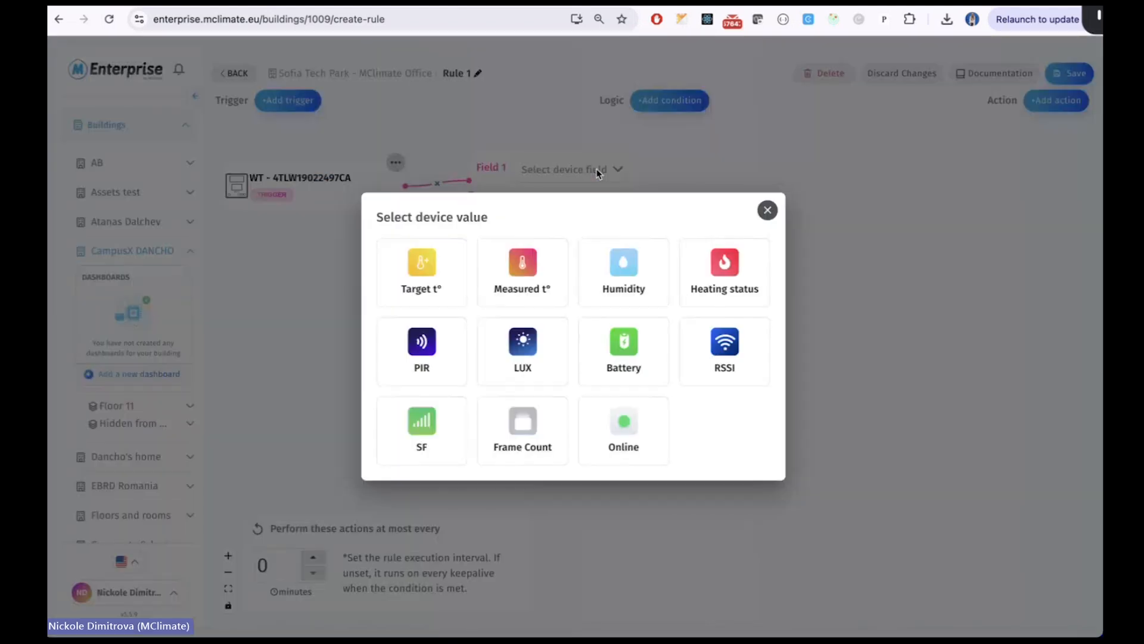
click(522, 278)
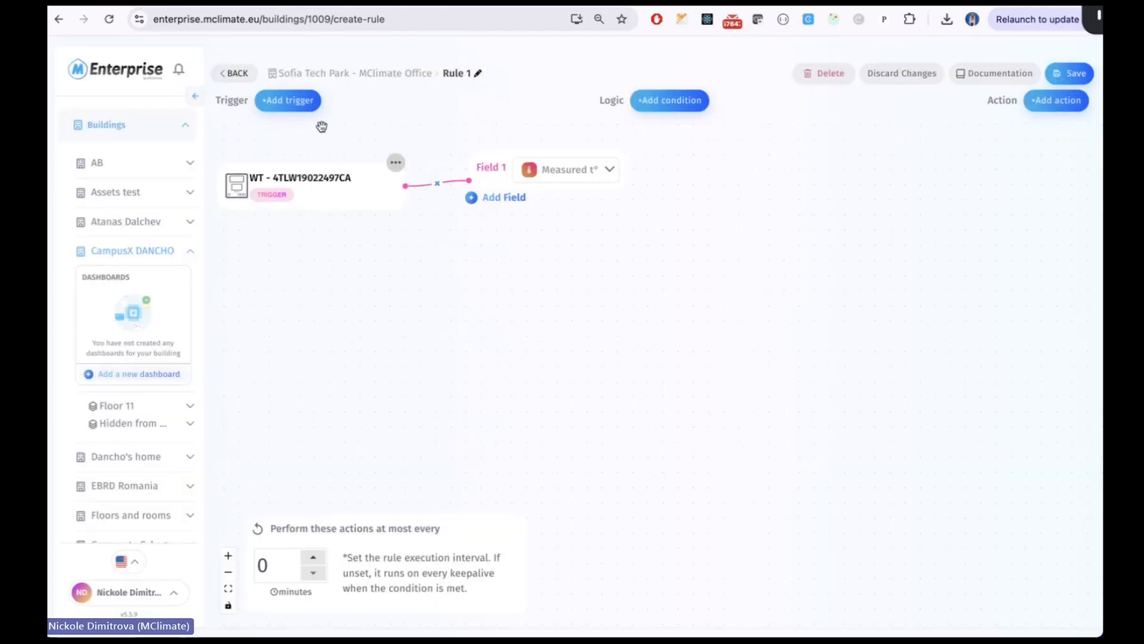
Add the CO2 LoRaWAN devices NP4F998359P43, PE5N104138TS1U and NR1F104171GMJH as further triggers.
click(298, 102)
click(337, 350)
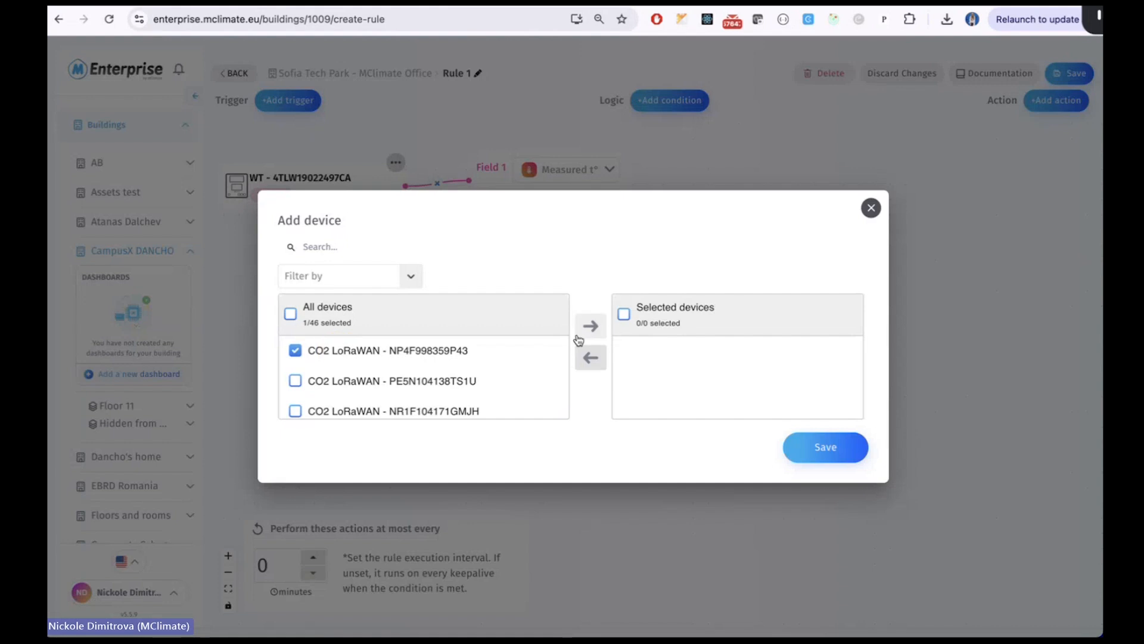
click(364, 382)
click(368, 411)
click(590, 325)
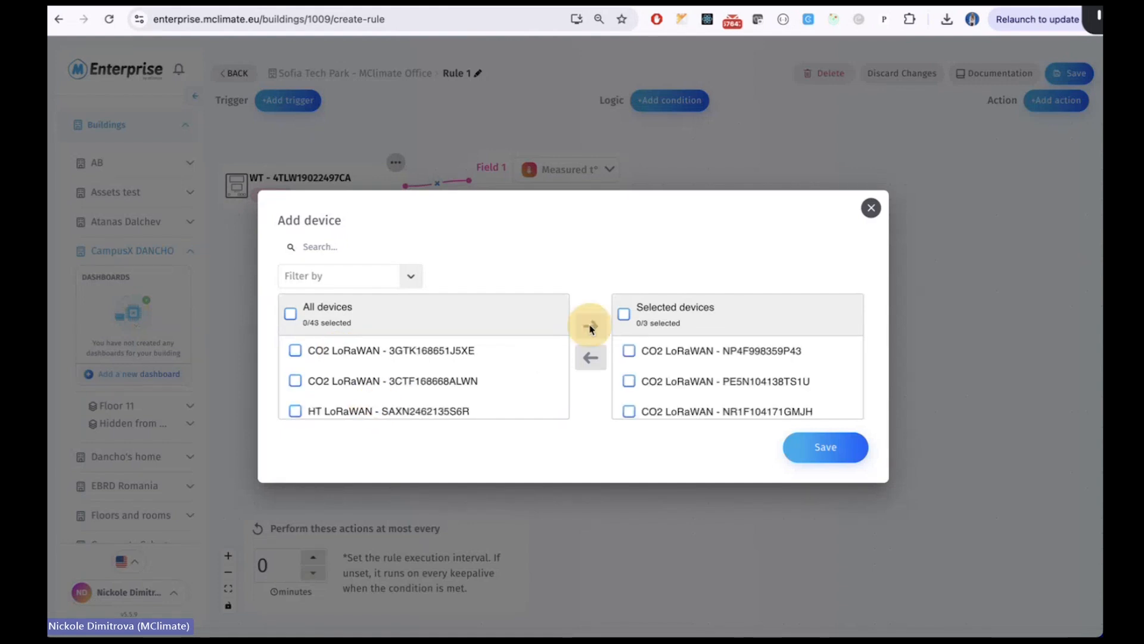
click(825, 447)
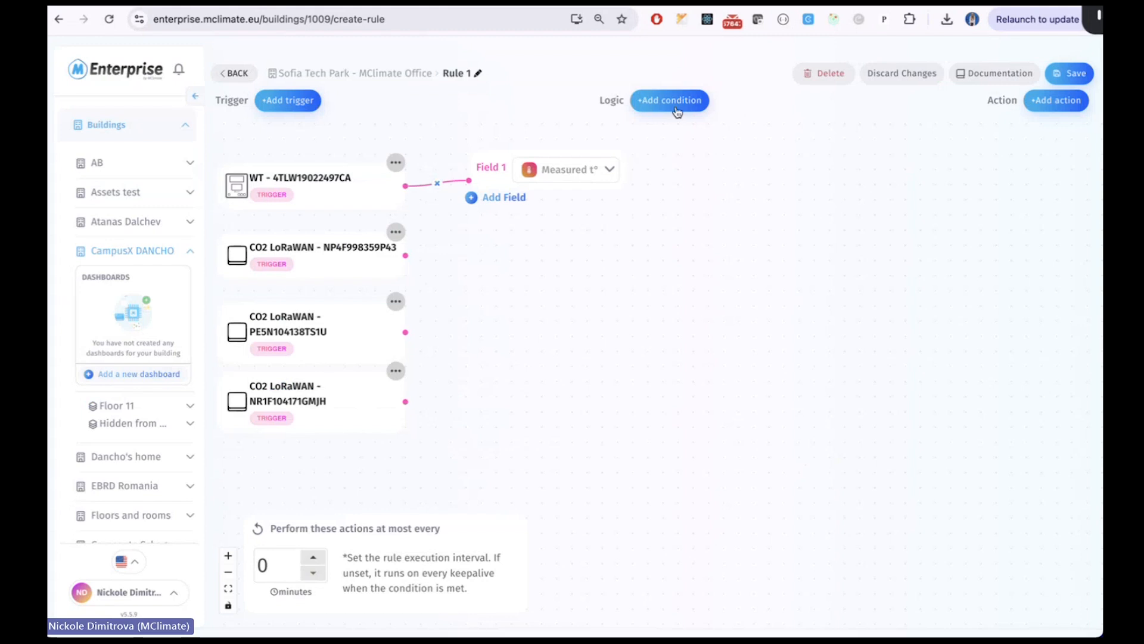
Add Field 2 below the Measured t° field, deleting the surplus Field 3.
click(492, 198)
click(508, 261)
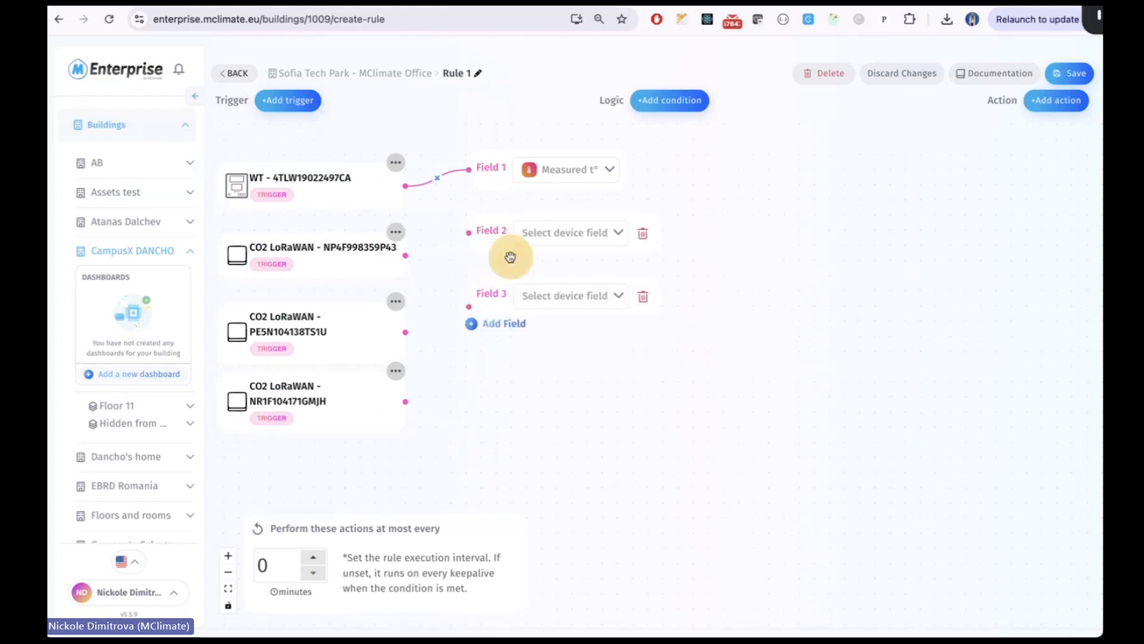
click(642, 297)
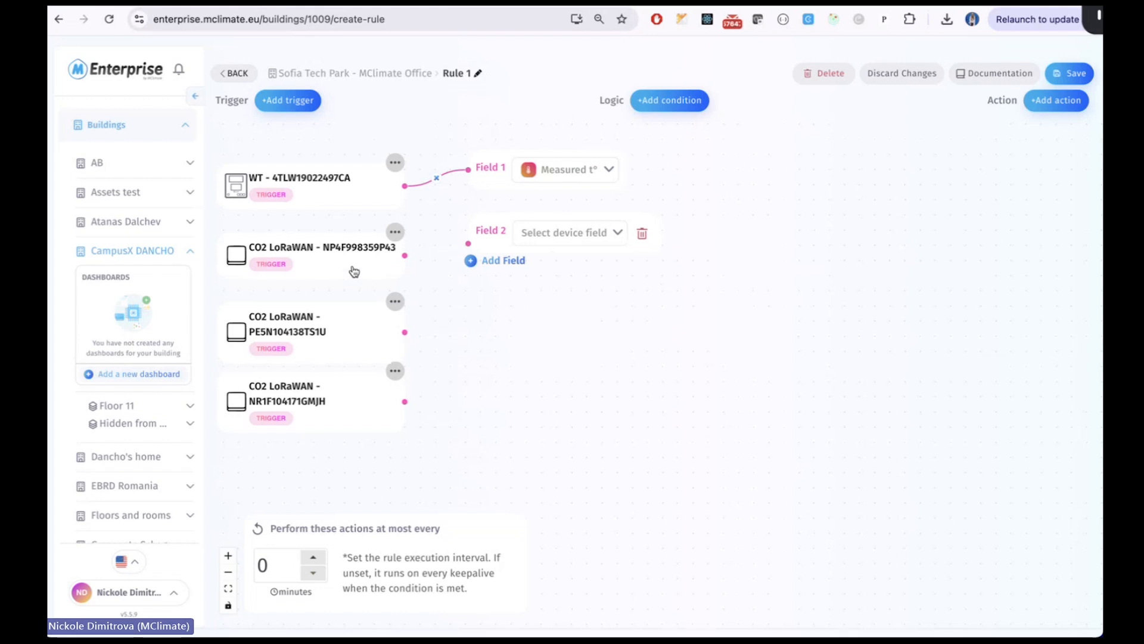
Connect the three CO2 LoRaWAN triggers to Field 2 and set its device value to CO2.
drag(404, 255, 468, 243)
drag(405, 332, 466, 244)
drag(402, 402, 465, 245)
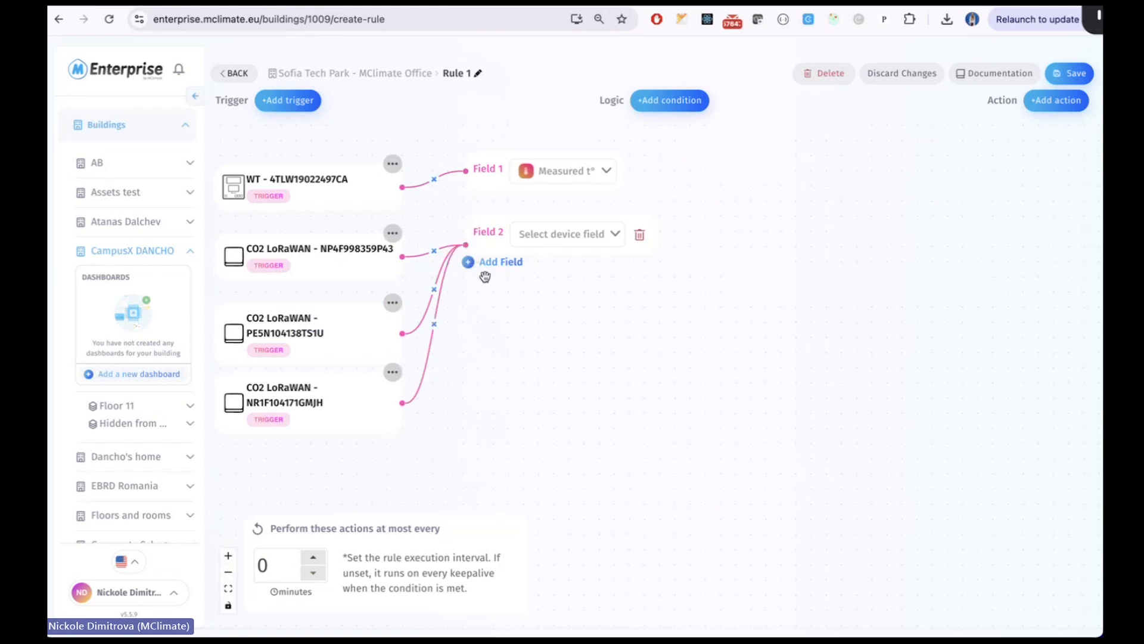
click(568, 239)
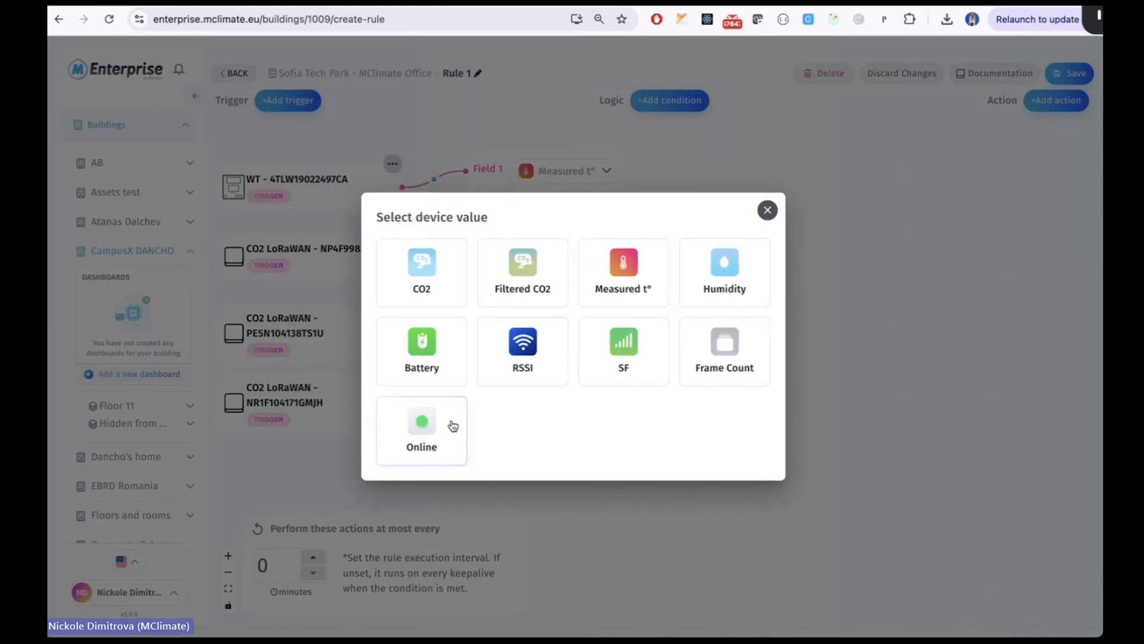
click(422, 271)
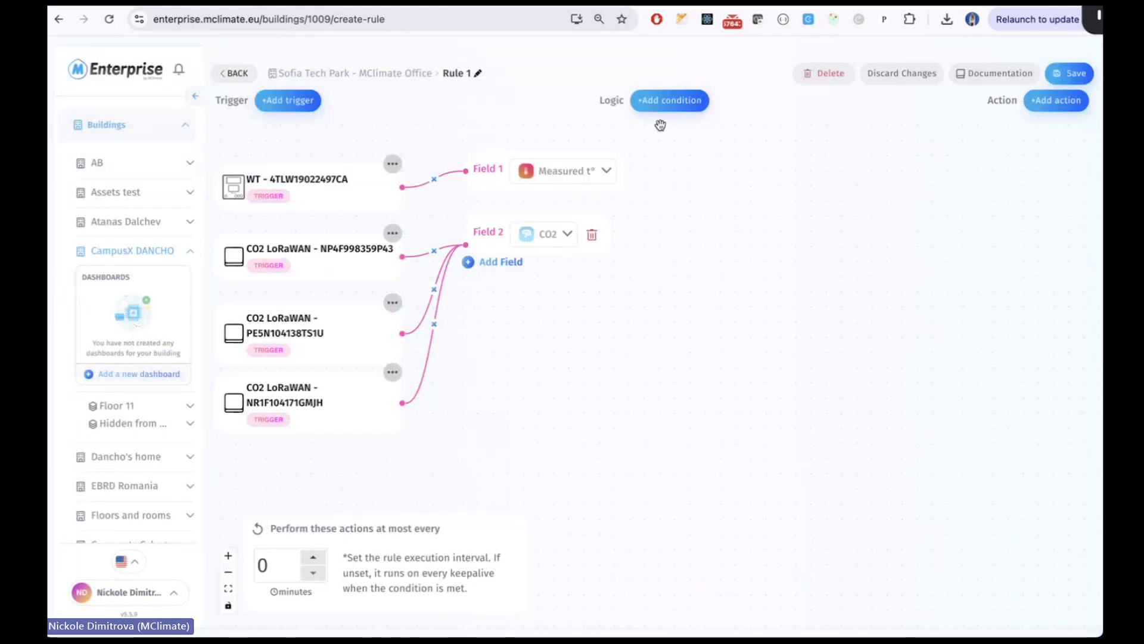
Add Condition 1 with a first row requiring Field 1, the measured temperature, to be more than the constant 24.
click(674, 106)
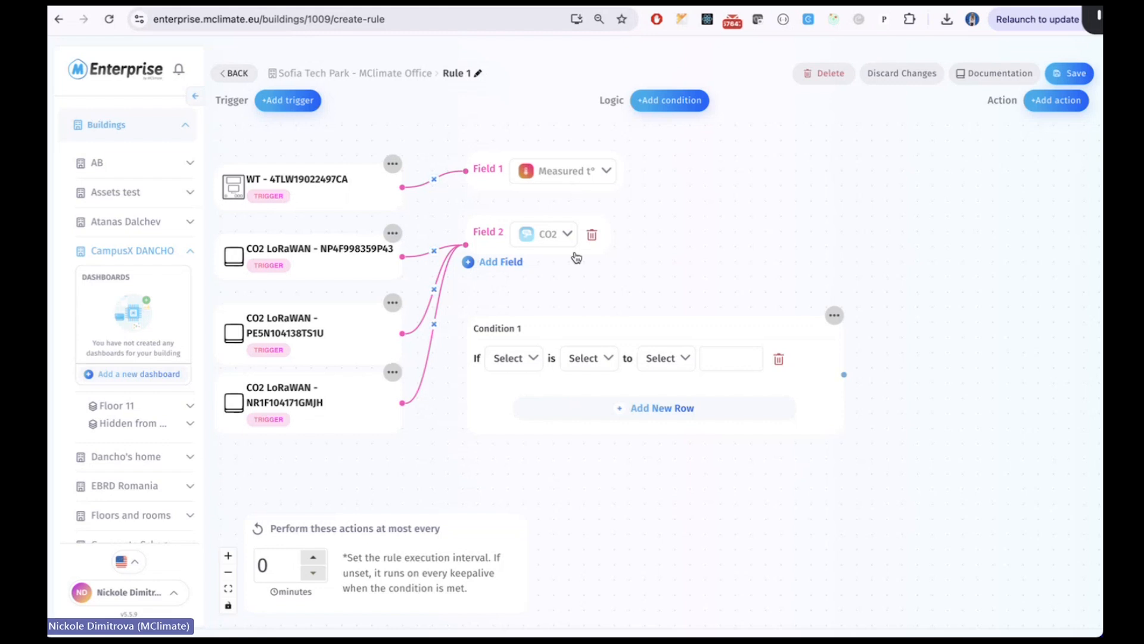
click(511, 357)
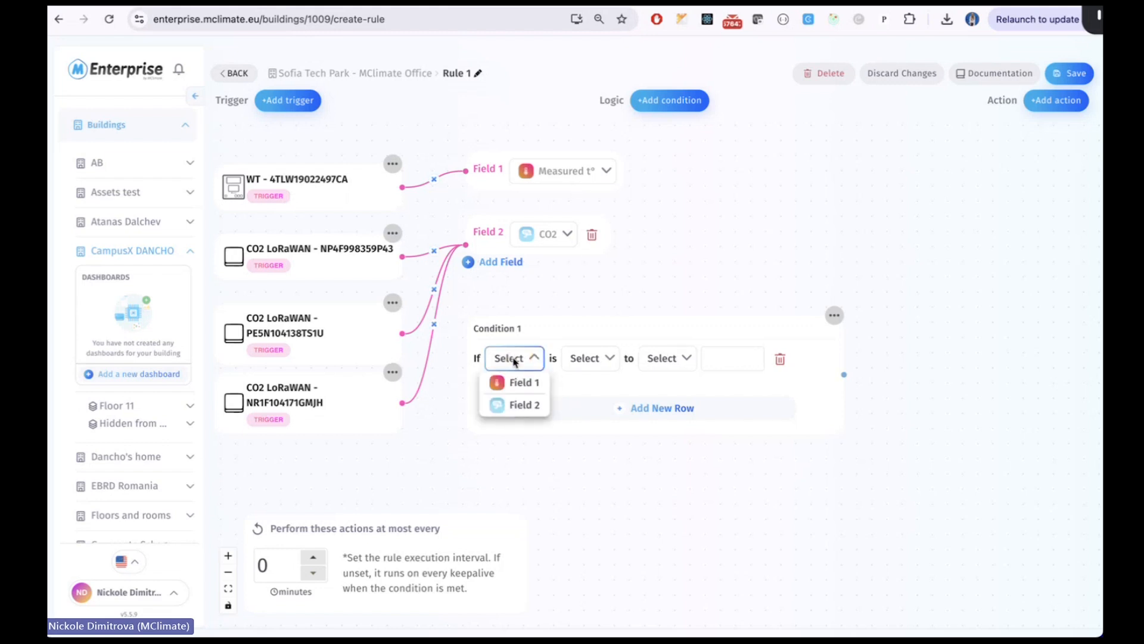
click(517, 382)
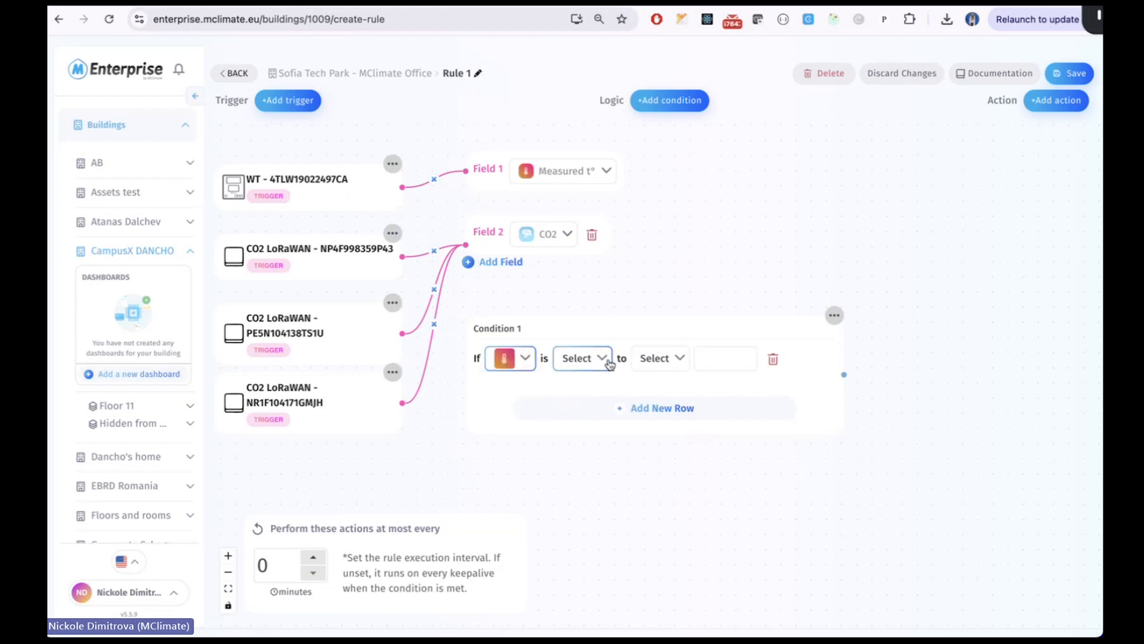
click(588, 361)
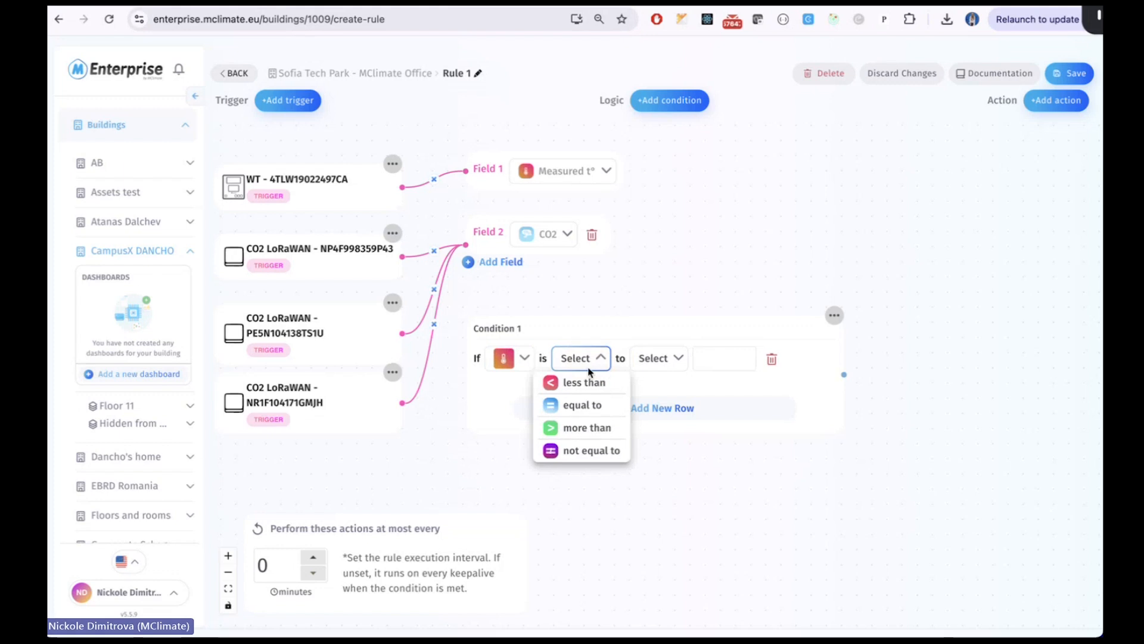
click(591, 427)
click(648, 358)
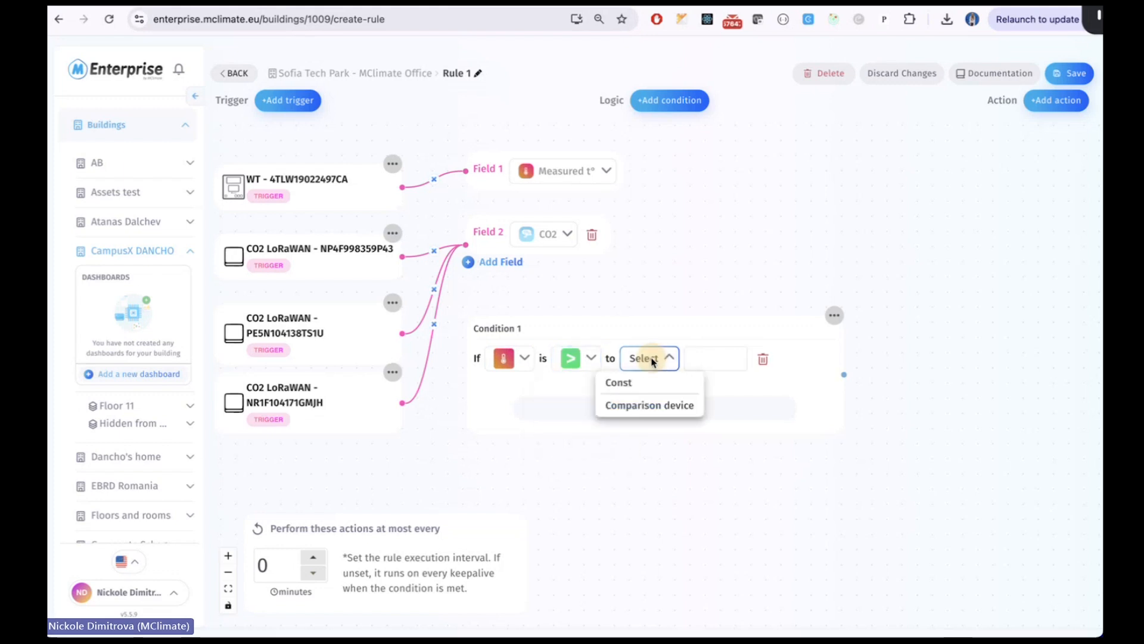
click(653, 384)
click(712, 358)
text(24)
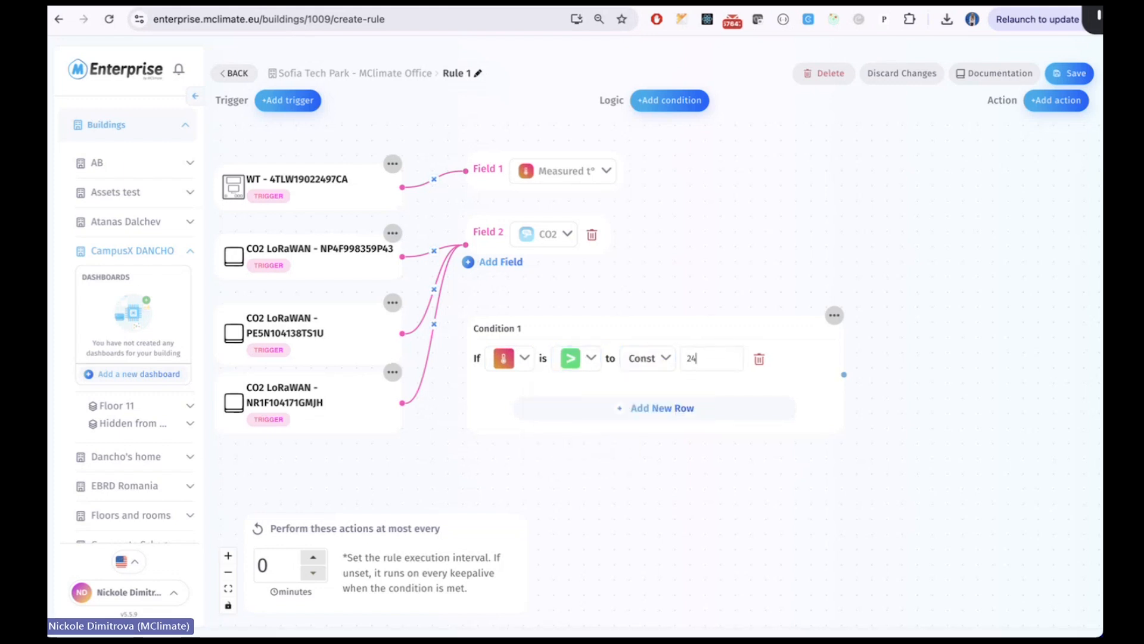
click(723, 335)
Add a second "and" row to Condition 1 using Field 2 (CO2) with the "more than" operator.
scroll(655, 328, down, 1)
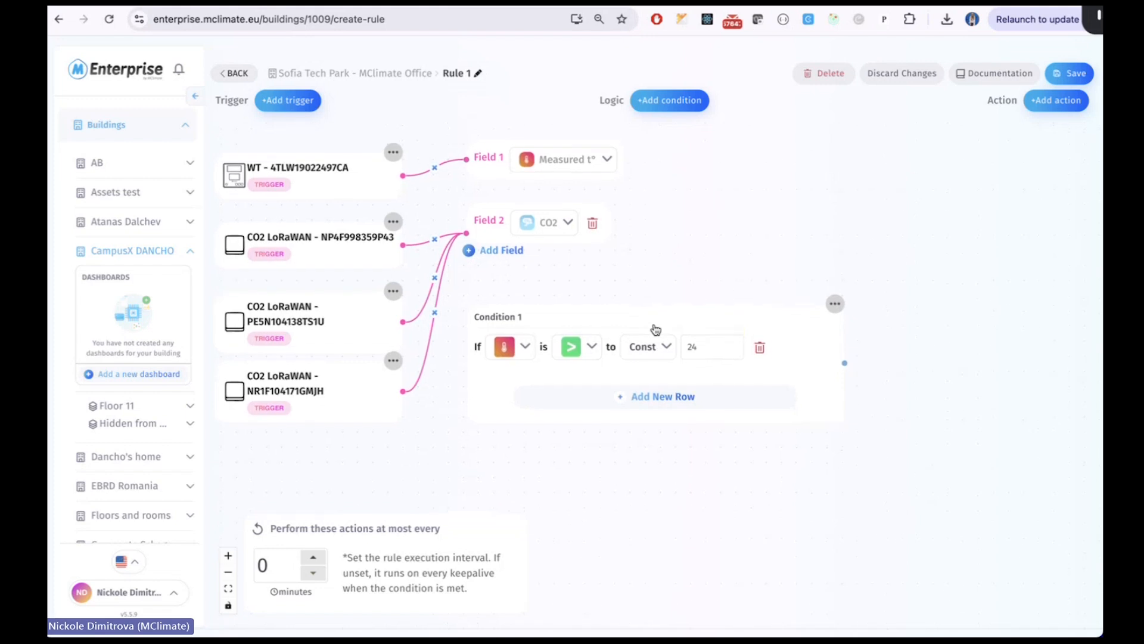
click(627, 401)
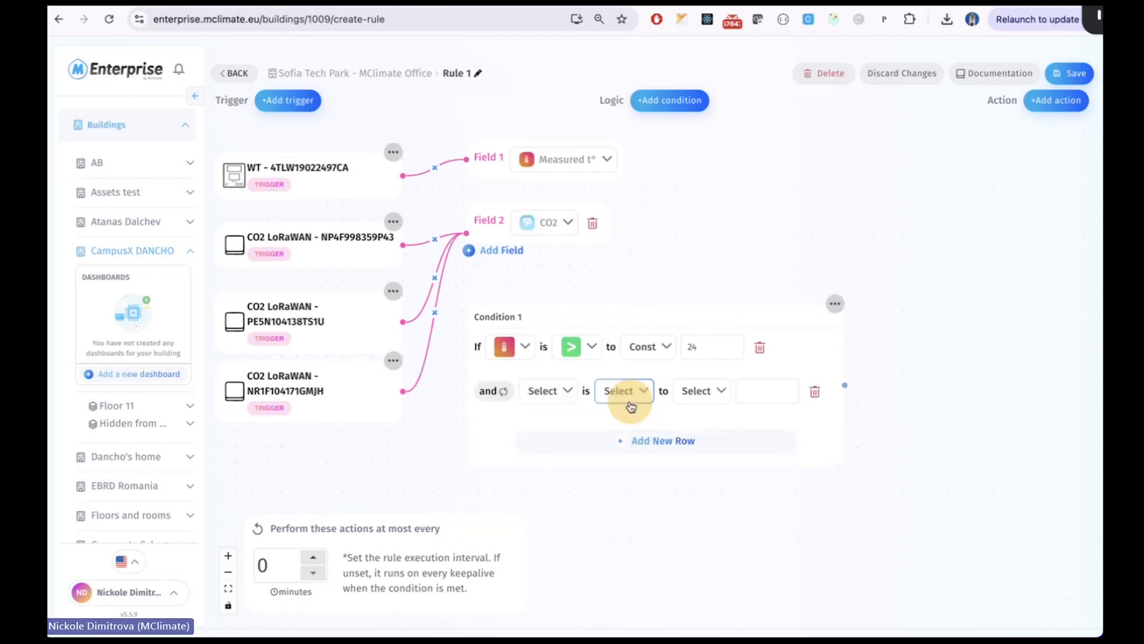
click(536, 391)
click(545, 437)
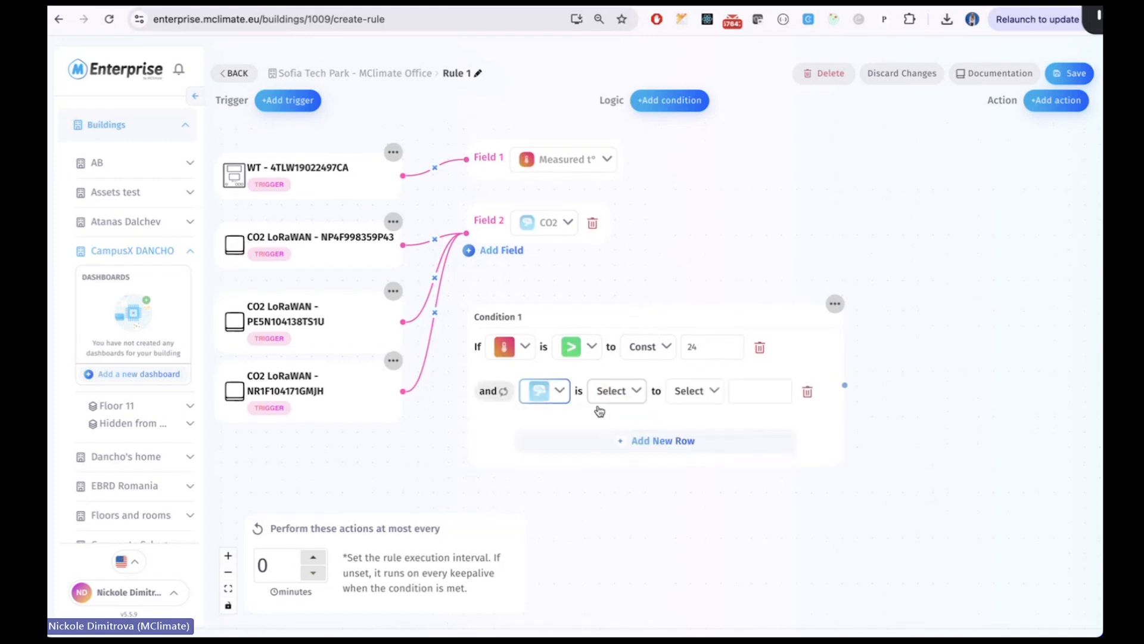
click(615, 395)
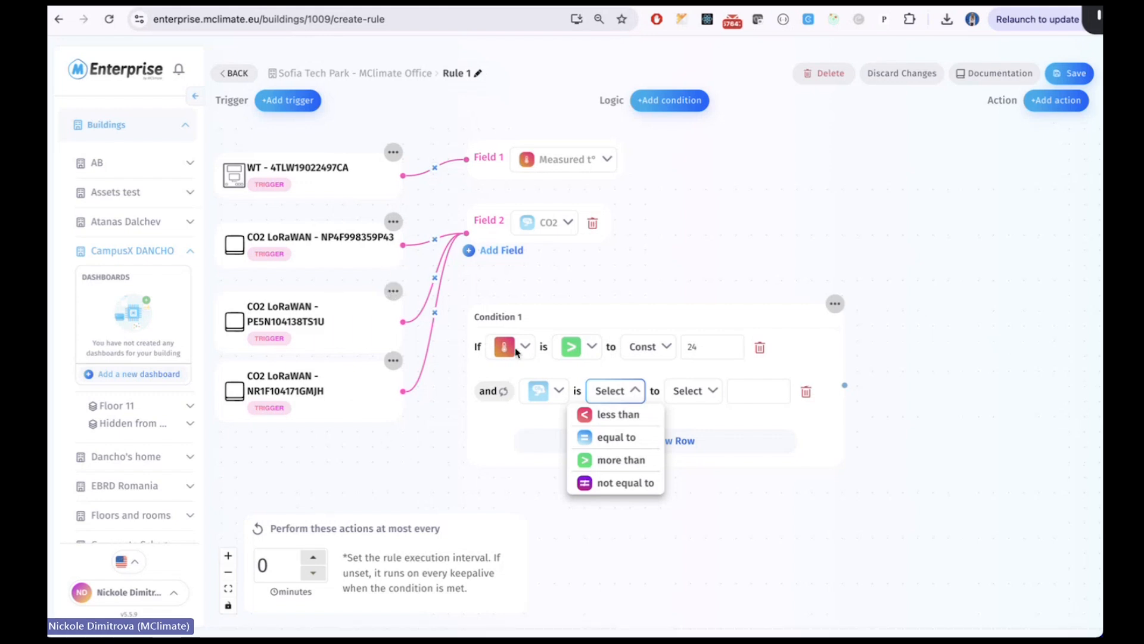
click(631, 460)
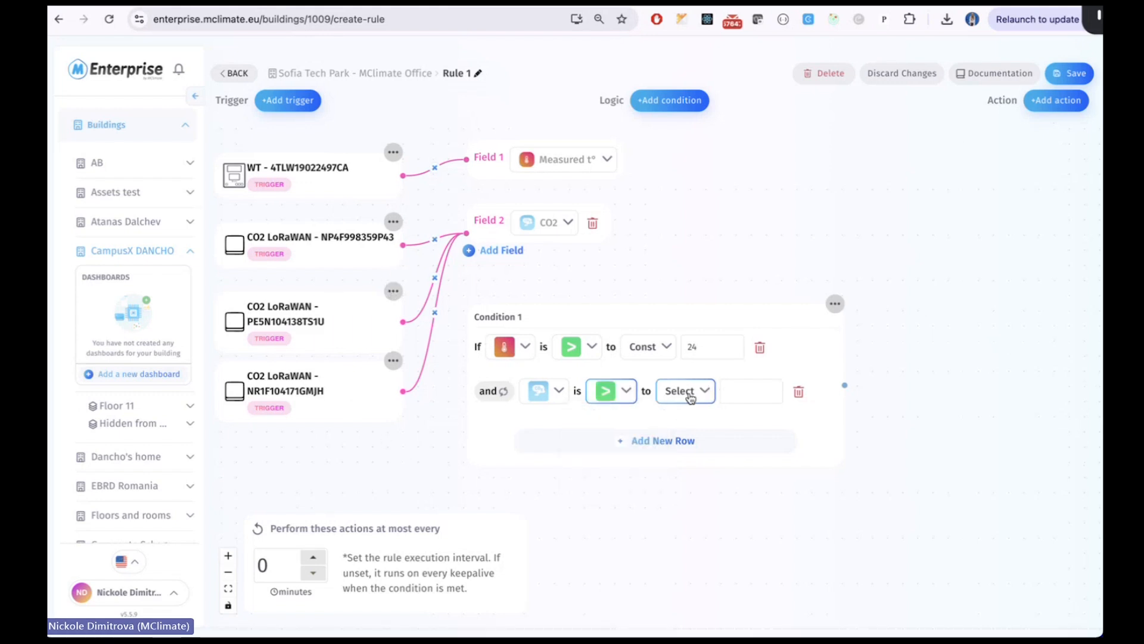
Compare the second row against the co2 value of the comparison device CO2 LoRaWAN - 3CTF168668ALWN.
click(679, 390)
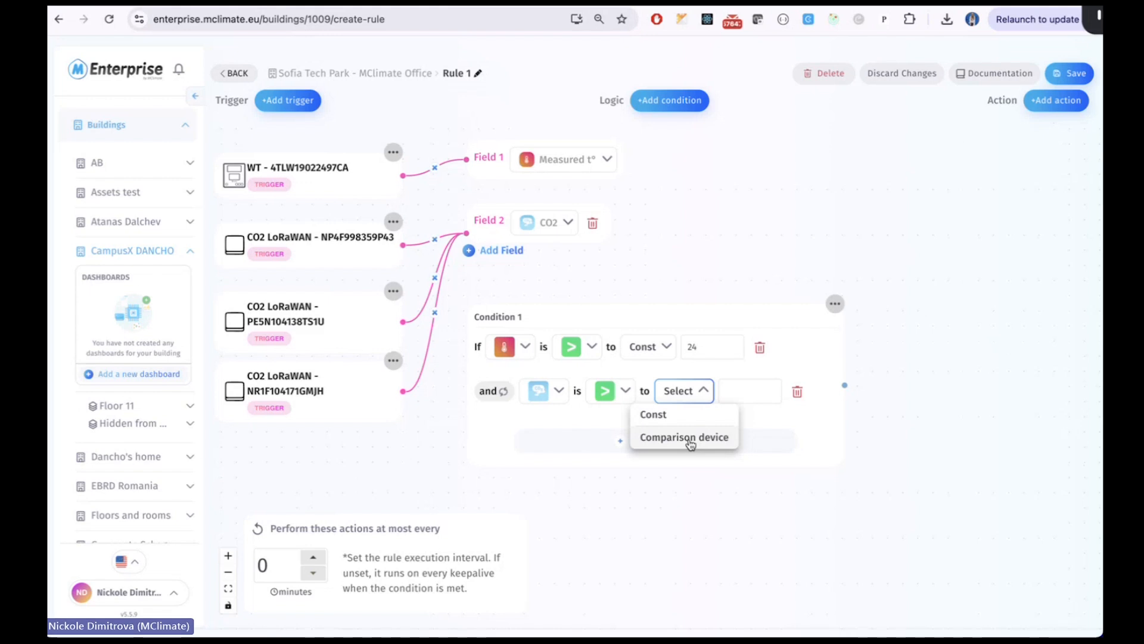
click(689, 438)
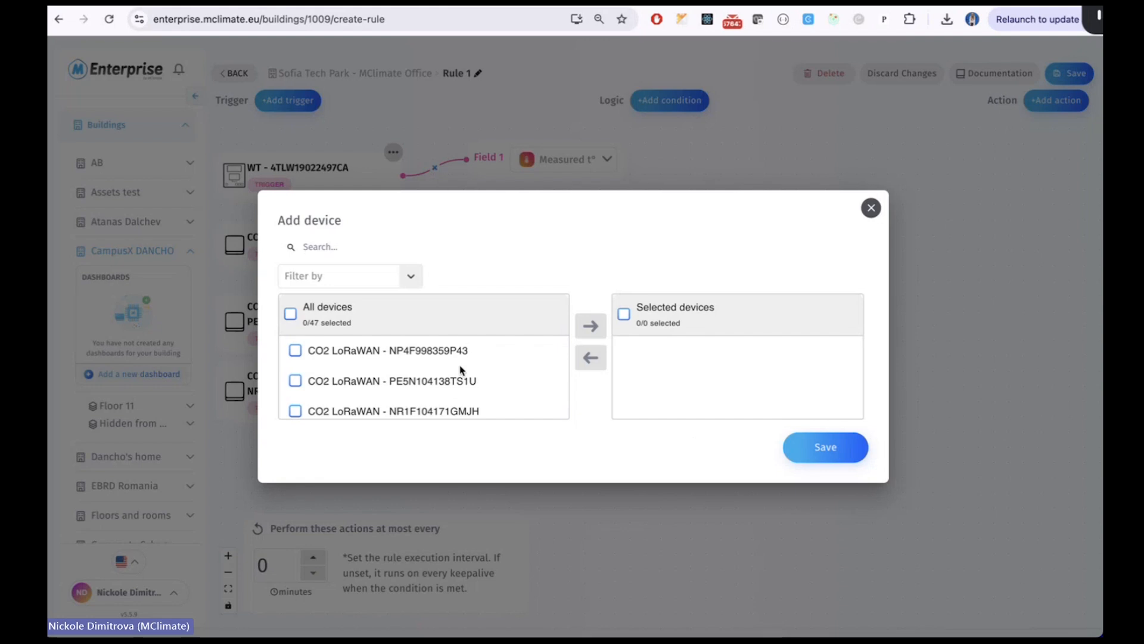
scroll(453, 386, down, 5)
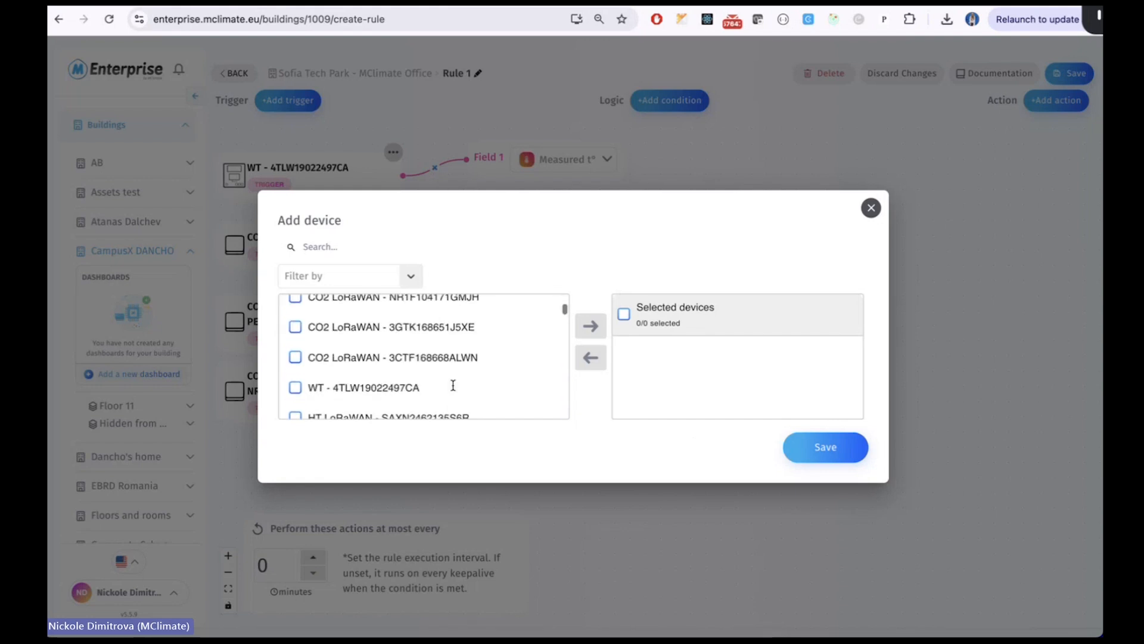
click(404, 360)
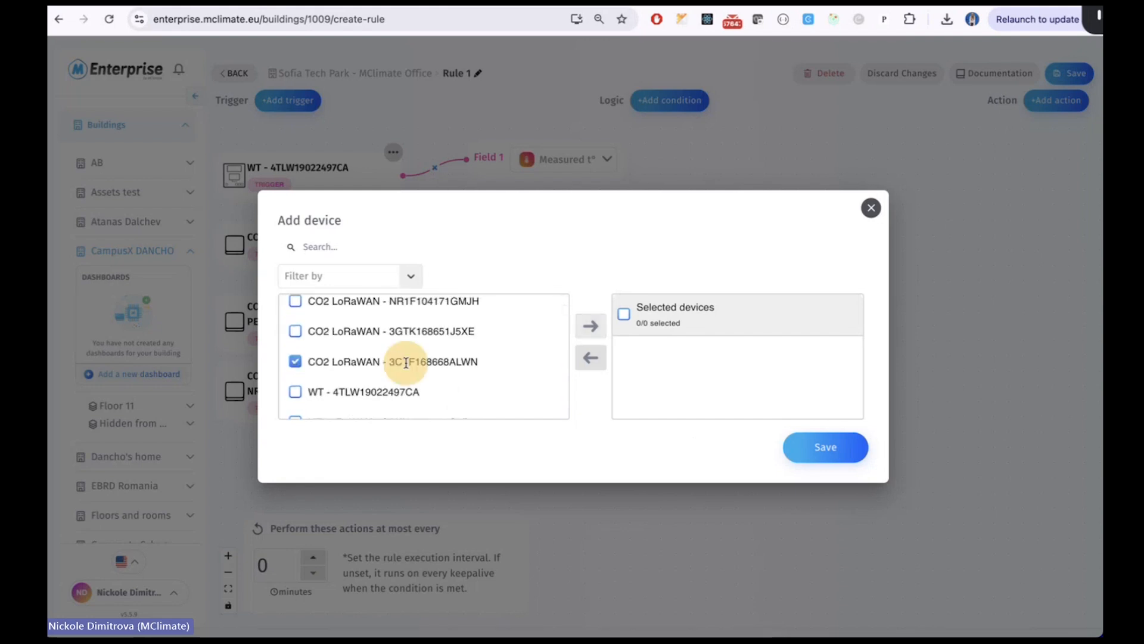
click(592, 325)
click(822, 447)
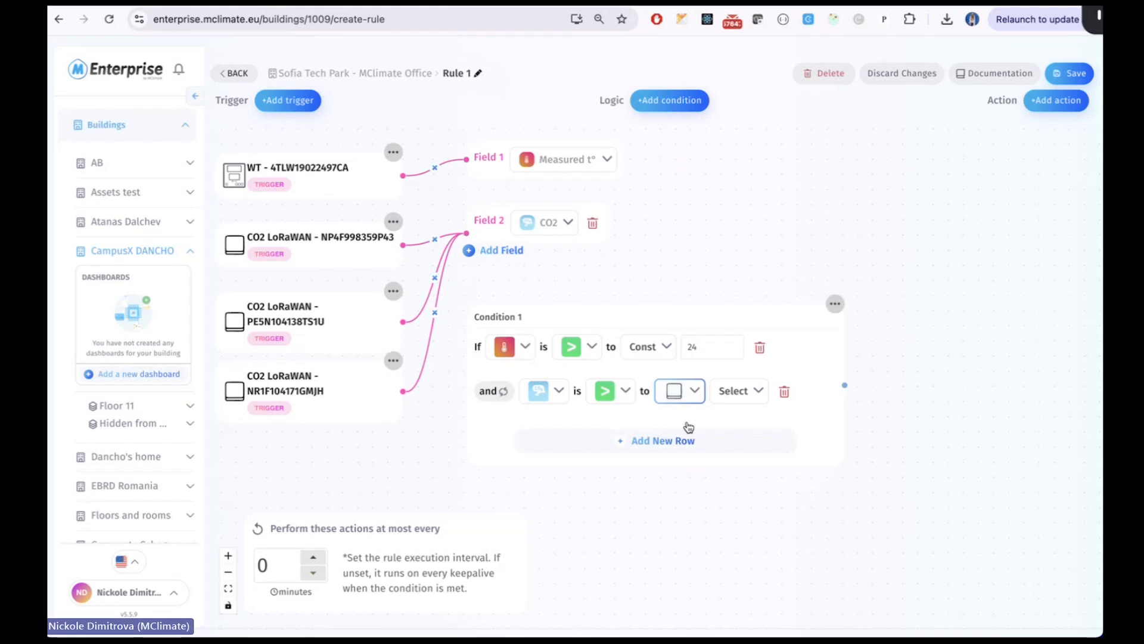
click(738, 391)
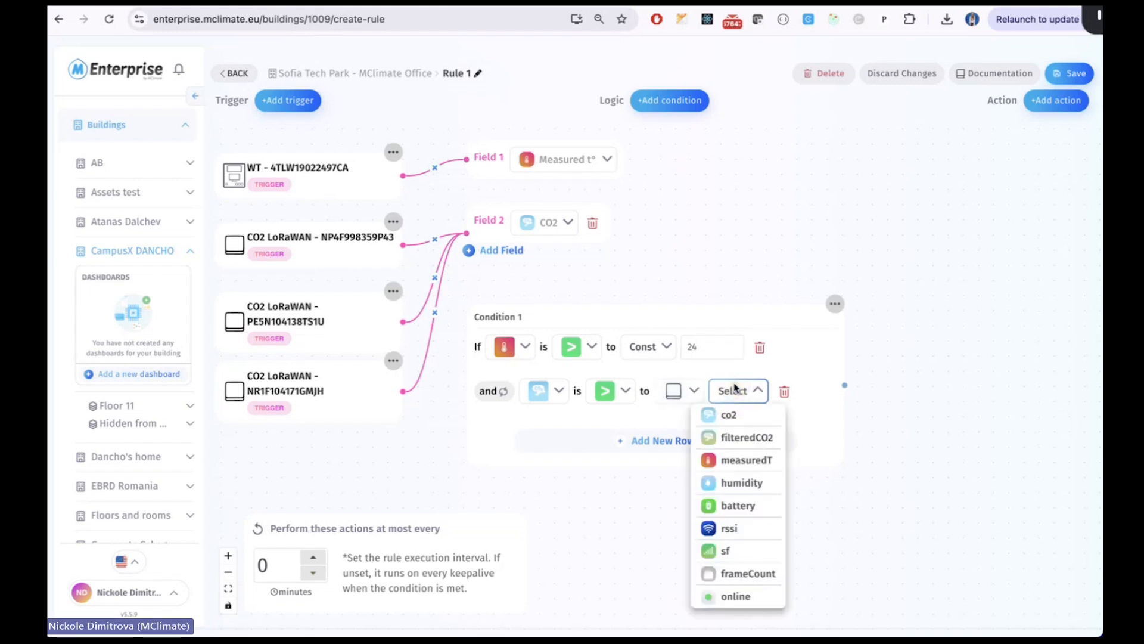
click(732, 414)
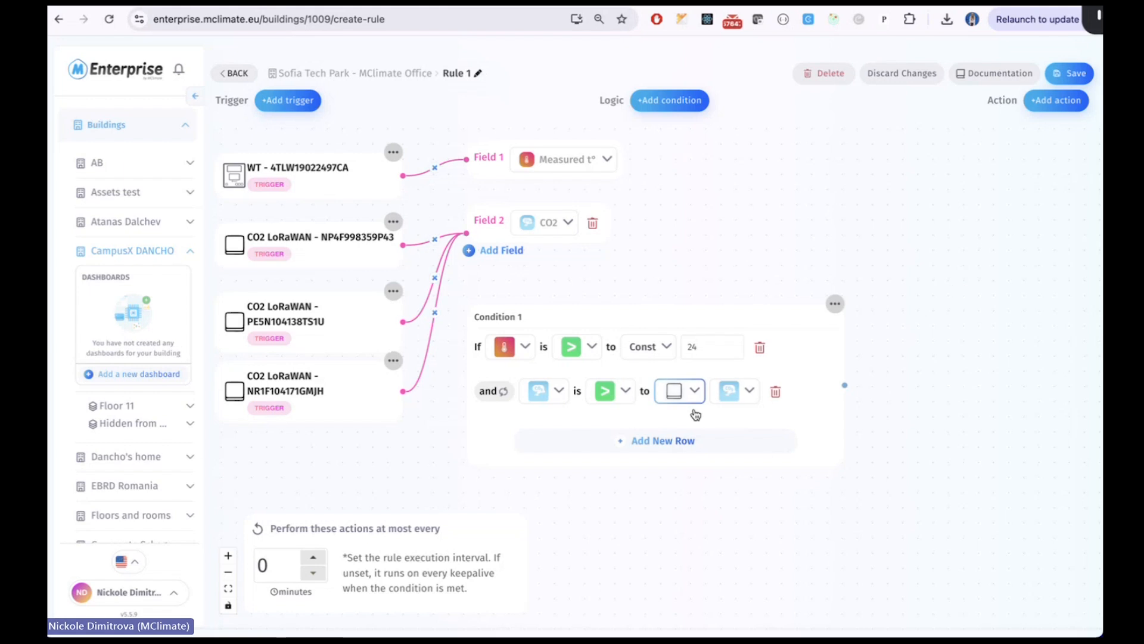
Try adding an empty third row to Condition 1 and a blank Condition 2, and remove both.
click(679, 441)
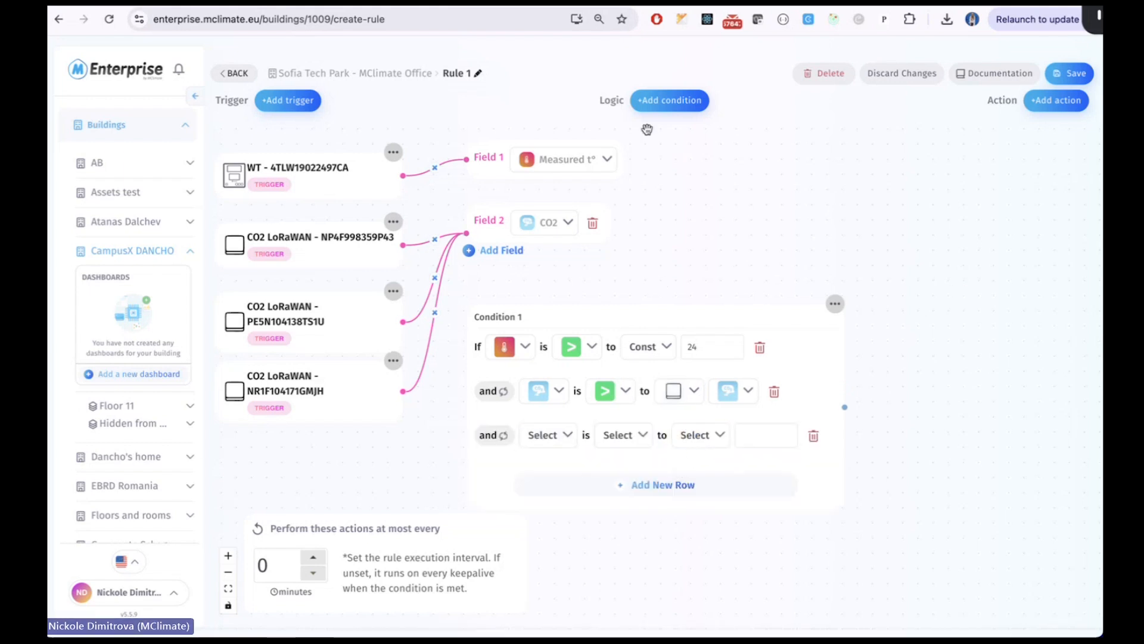
click(668, 100)
scroll(664, 242, down, 3)
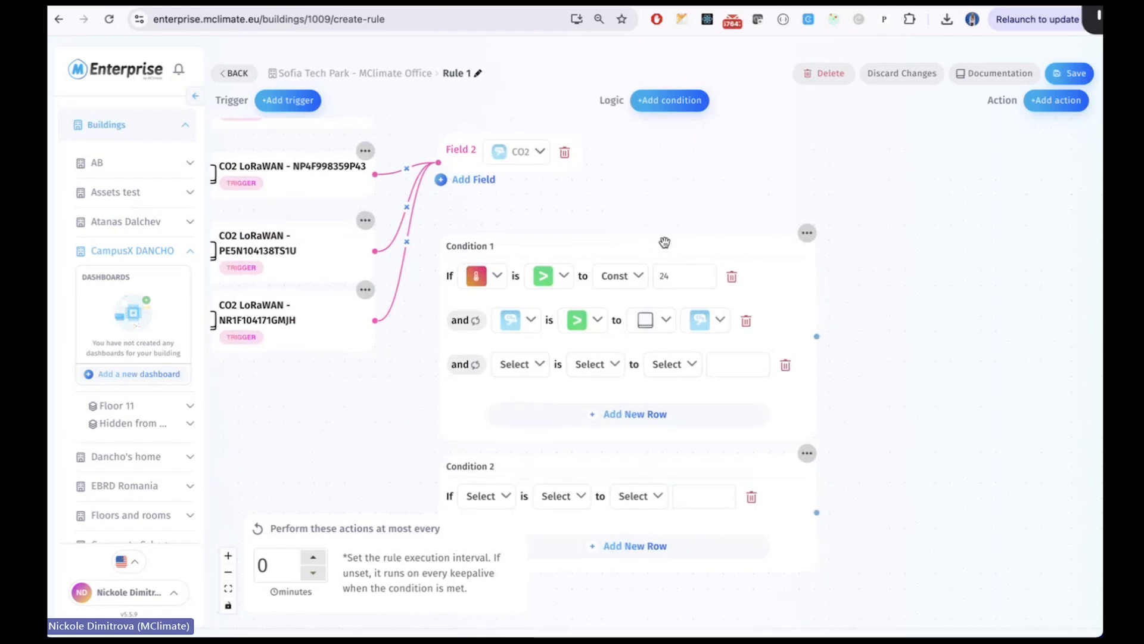
click(777, 348)
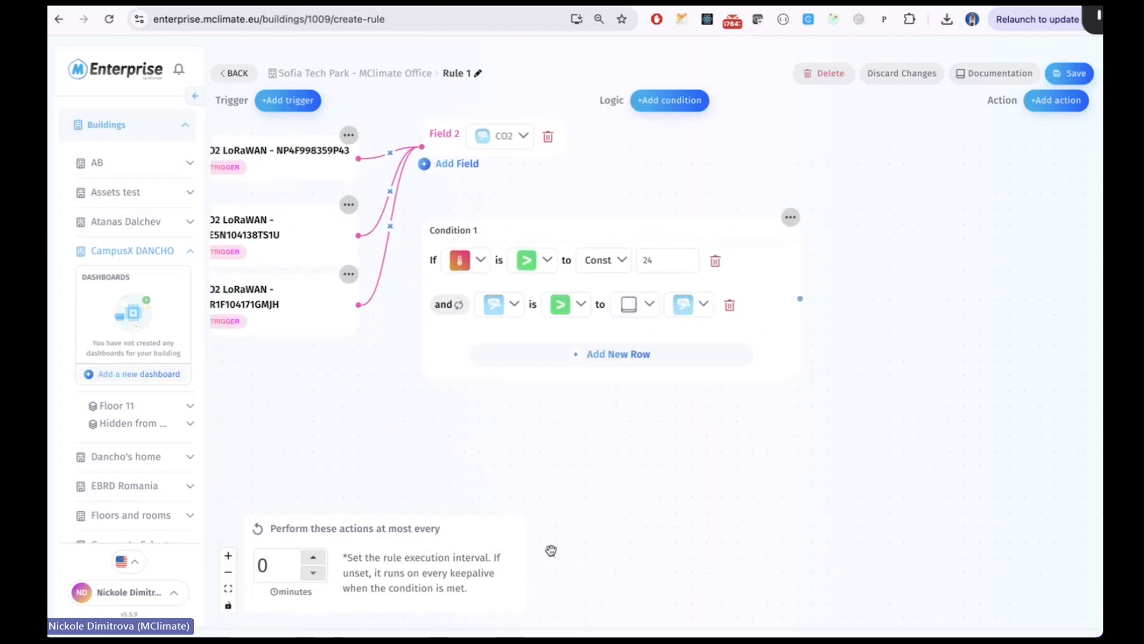
click(634, 305)
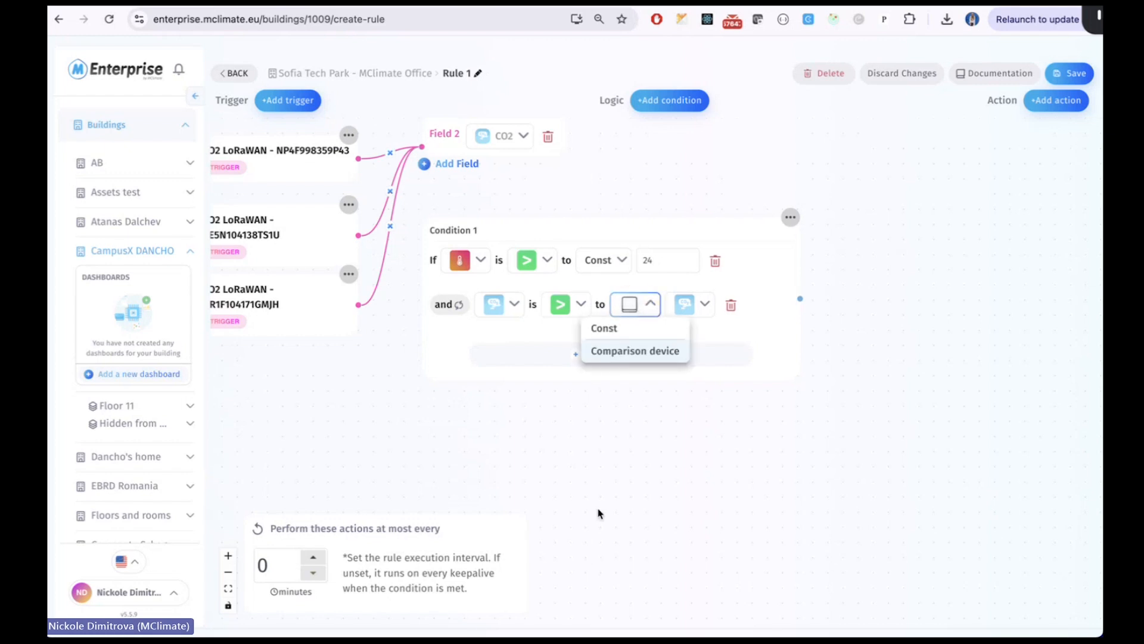
click(647, 485)
click(608, 260)
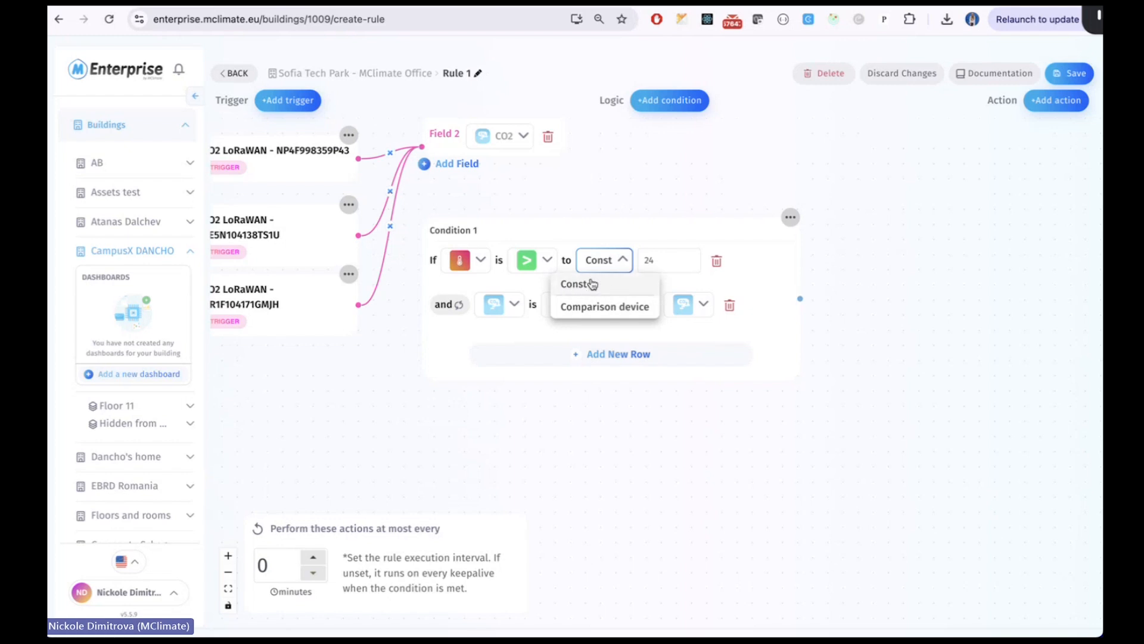
click(602, 230)
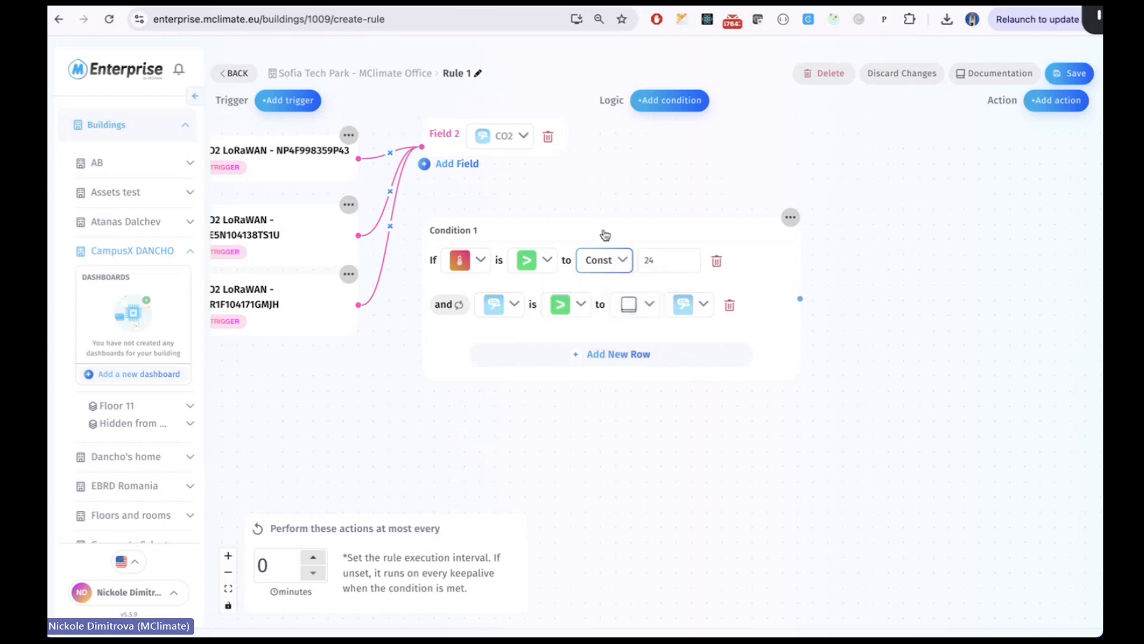
click(612, 259)
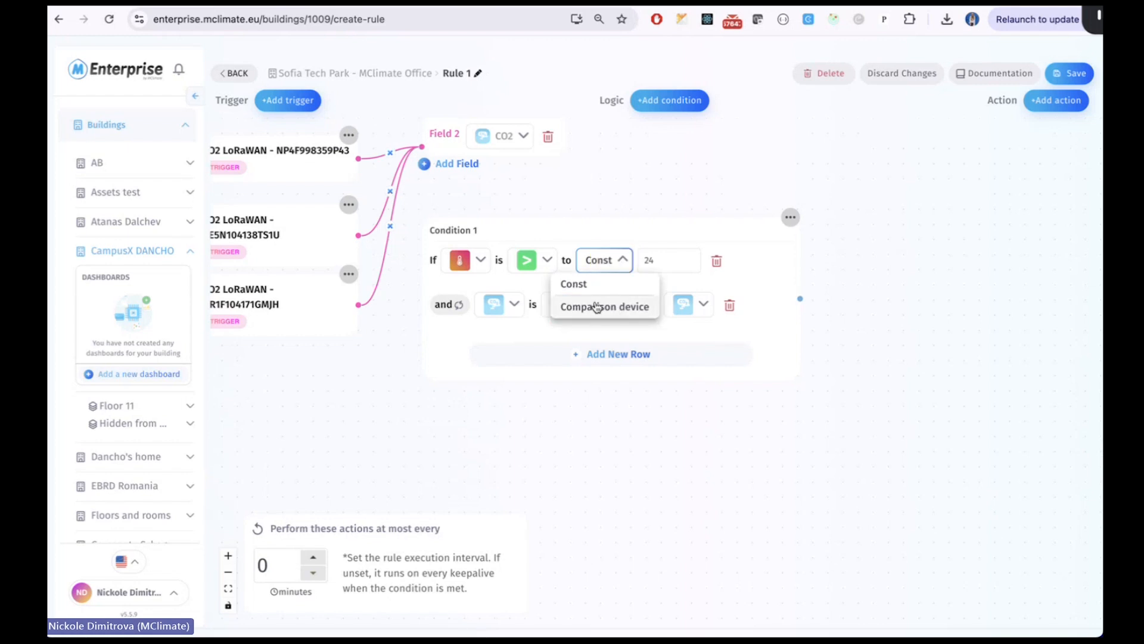
click(630, 235)
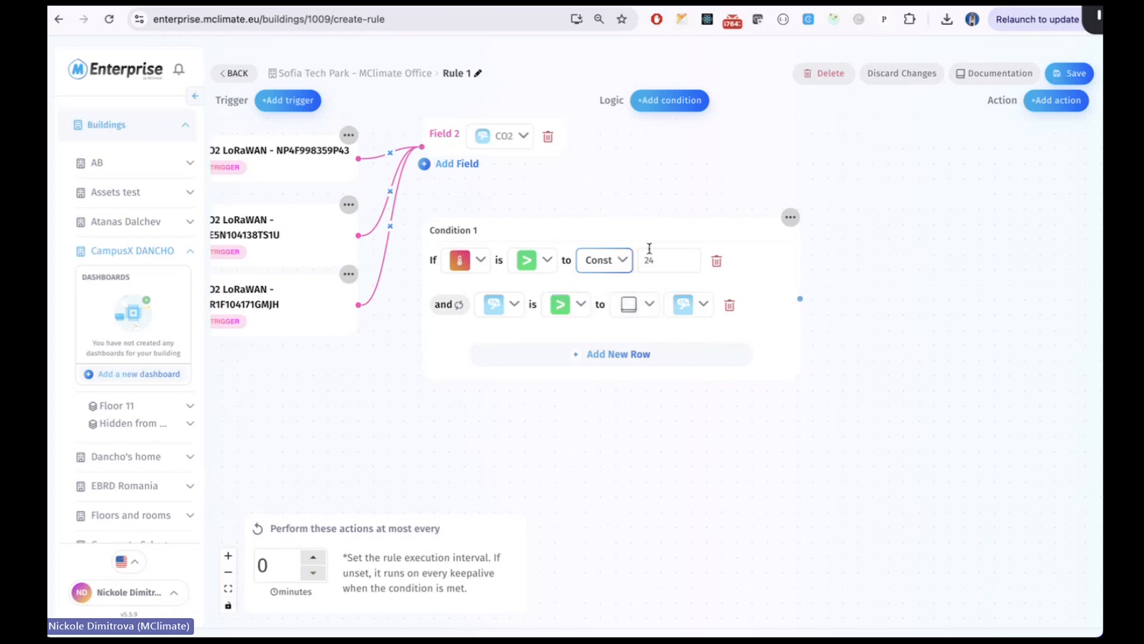
Change the CO2 row of Condition 1 to compare against a constant value of 1000.
drag(822, 176, 806, 175)
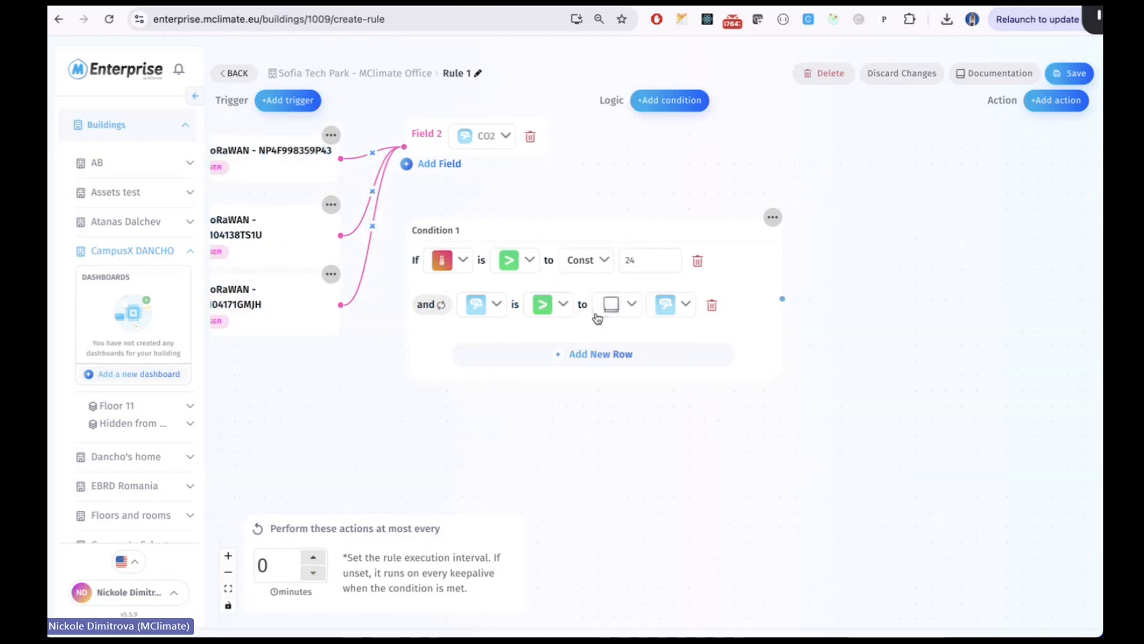
click(623, 307)
click(624, 327)
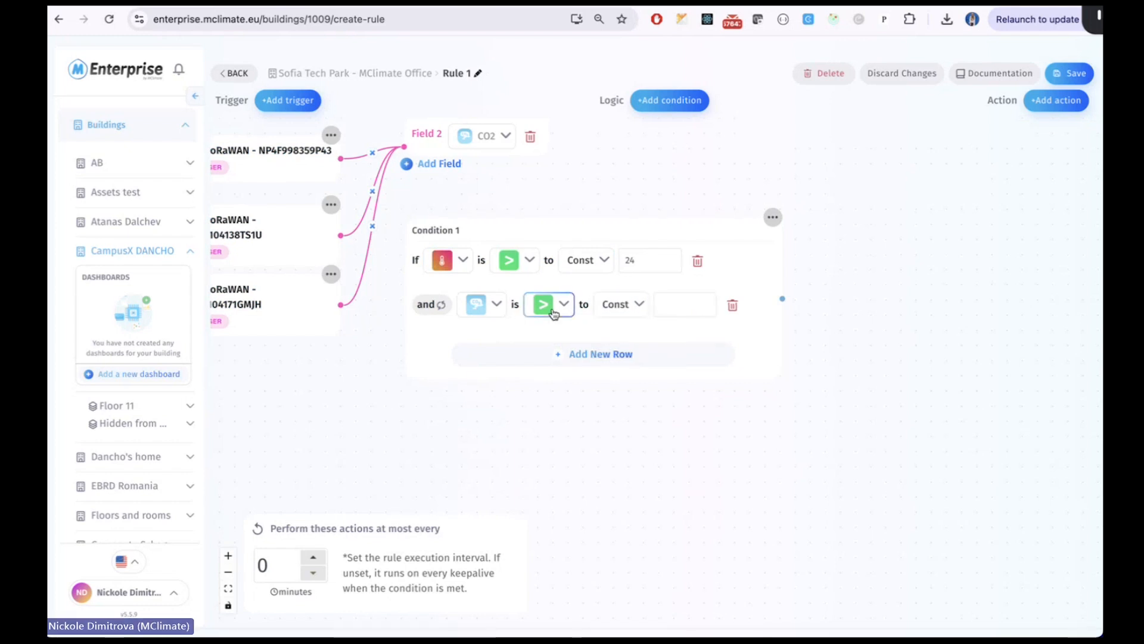
text(1000)
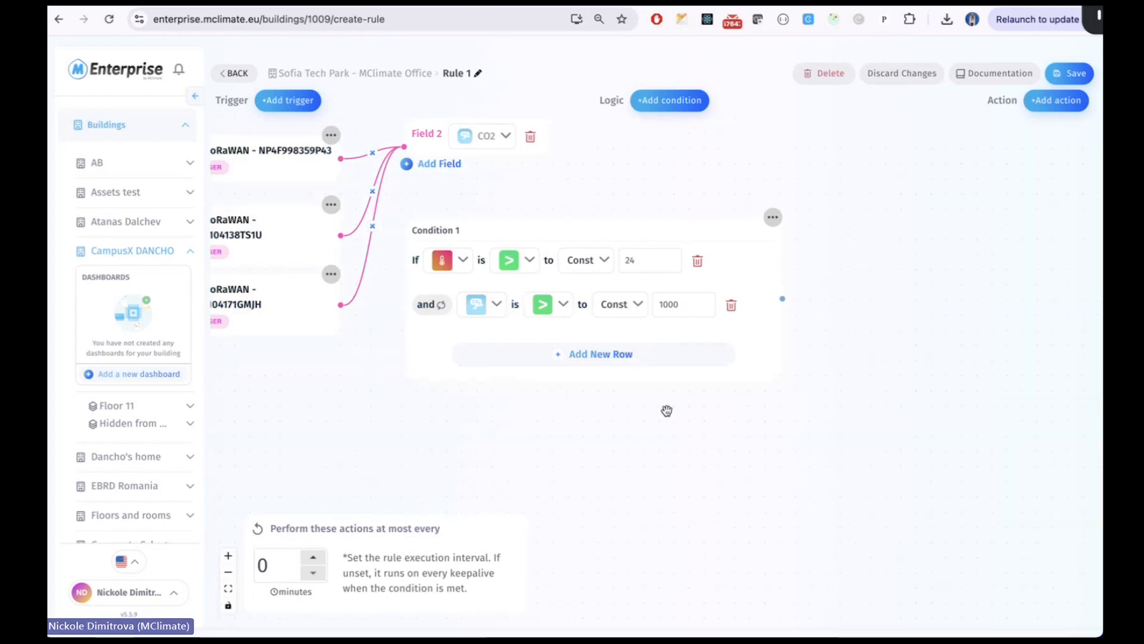
Add a Send notification action to the rule and connect Condition 1 to it.
scroll(878, 206, right, 1)
scroll(878, 206, left, 5)
scroll(879, 206, up, 2)
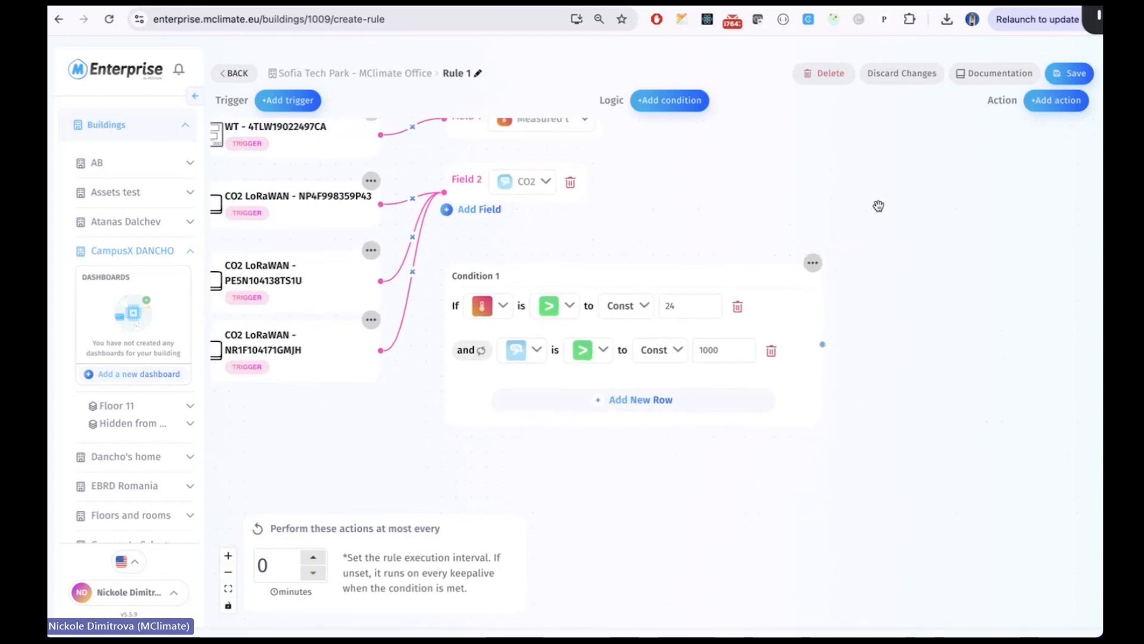
scroll(889, 177, up, 3)
scroll(923, 150, right, 1)
scroll(923, 149, up, 1)
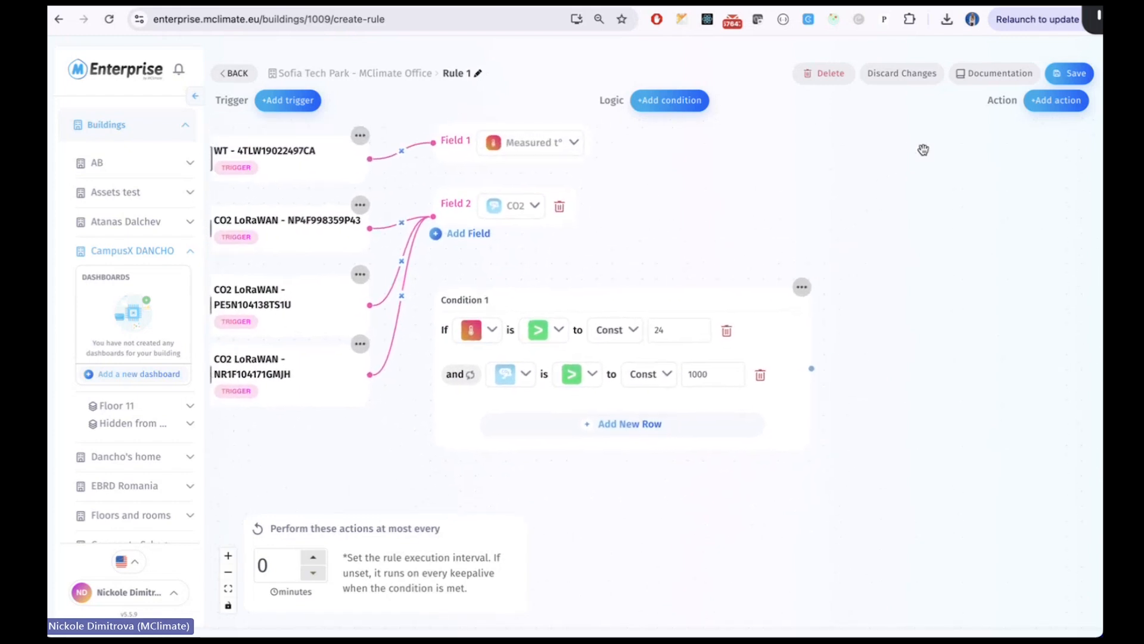
click(1054, 100)
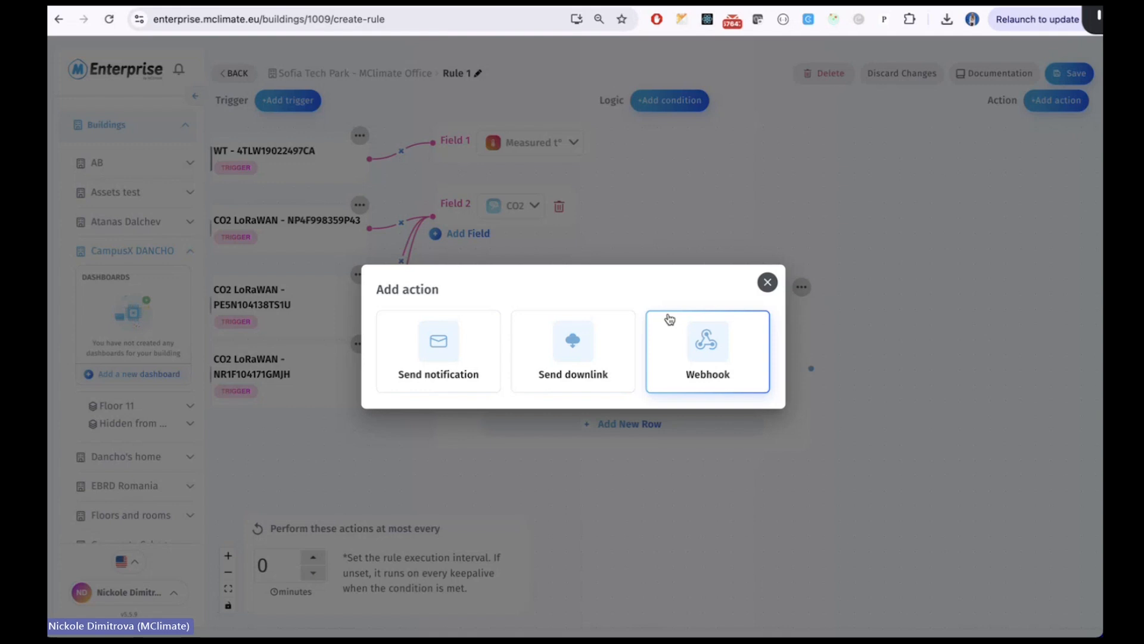
click(435, 365)
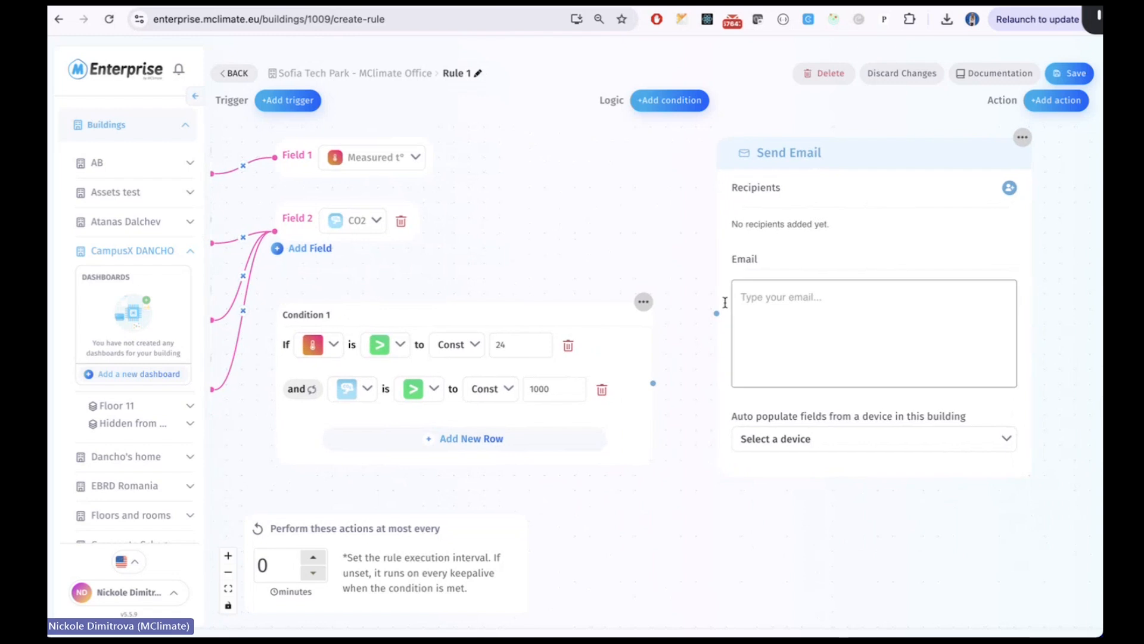
drag(653, 382, 714, 313)
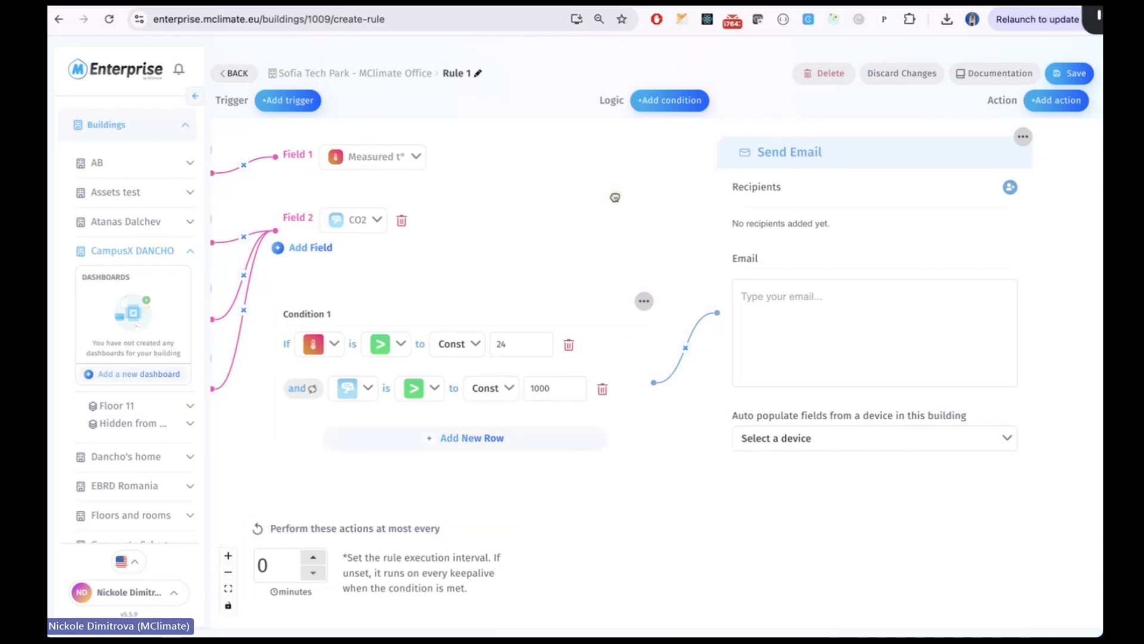
Add a blank second condition and a Webhook action, and connect the two.
drag(618, 200, 696, 137)
click(651, 102)
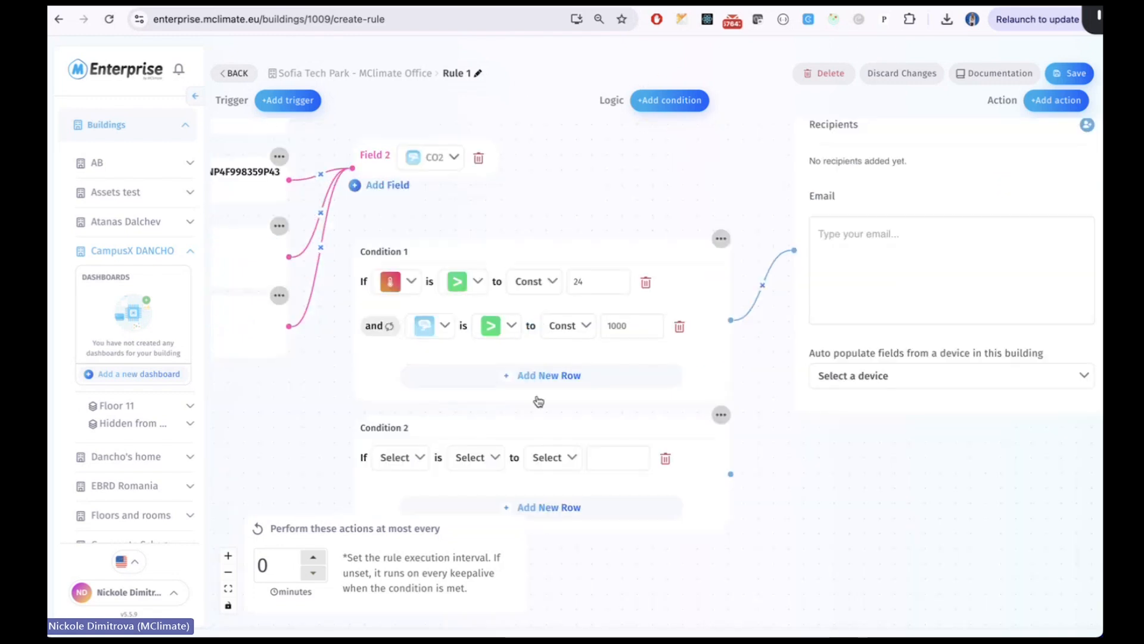
click(849, 164)
click(1056, 100)
click(677, 342)
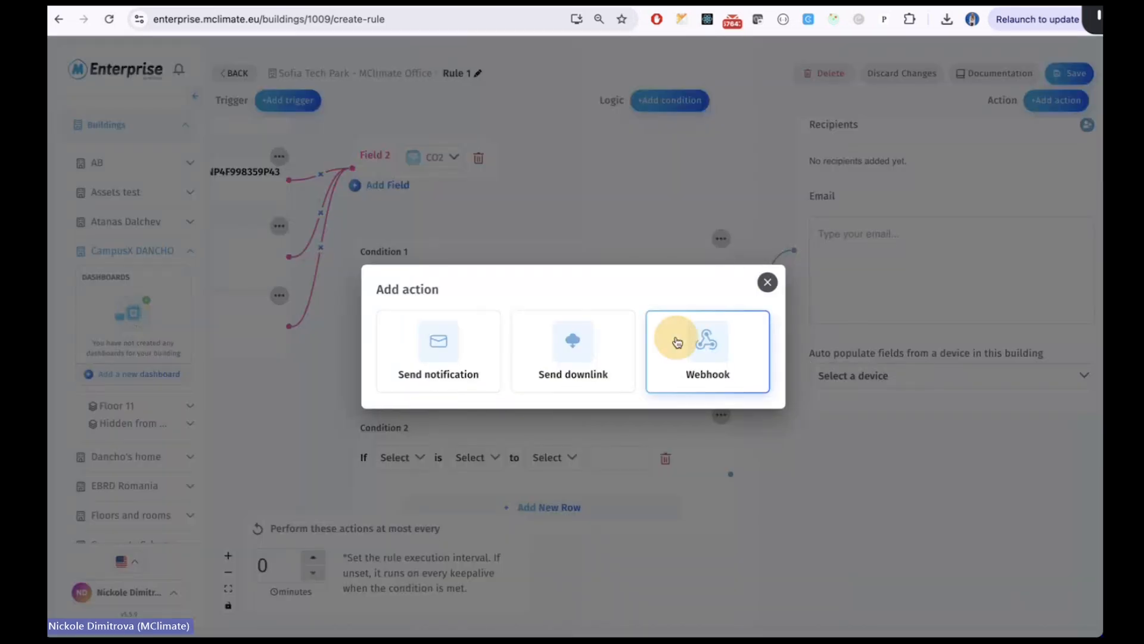
scroll(822, 327, down, 3)
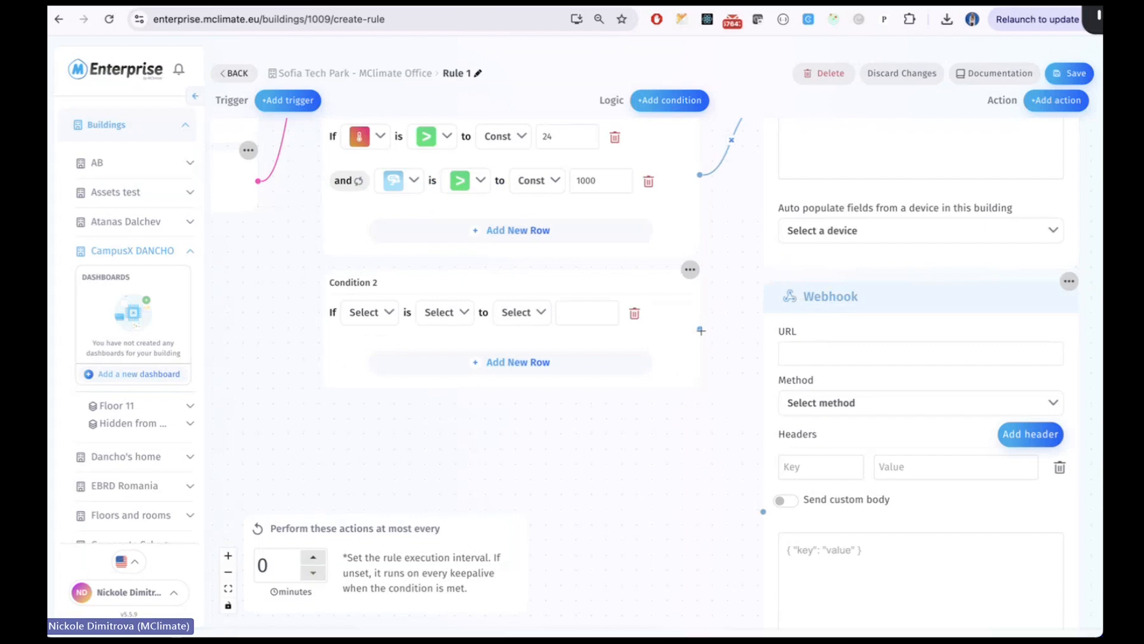
drag(700, 328, 763, 511)
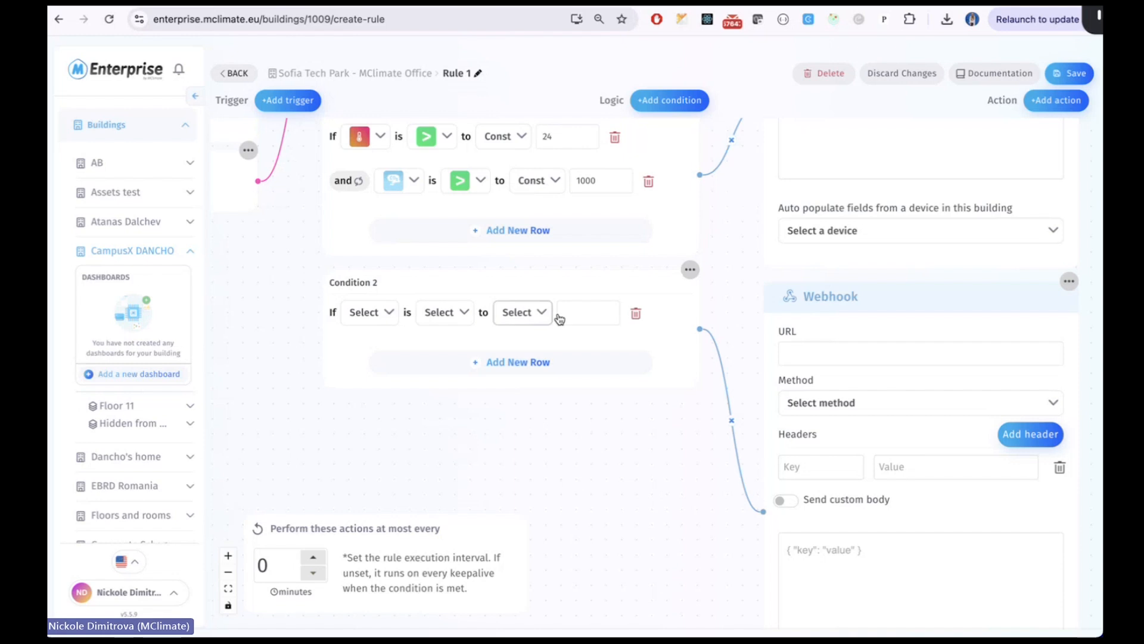
Try linking Condition 2 to the Send Email action as well, and remove that link.
scroll(791, 379, up, 1)
scroll(791, 379, up, 2)
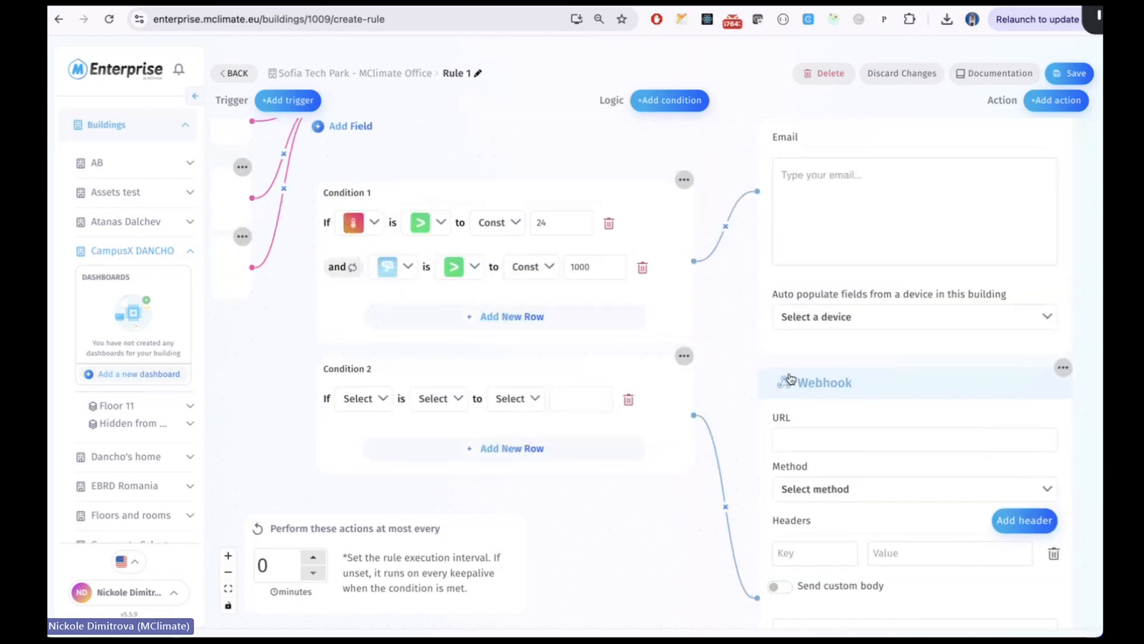
drag(694, 438, 757, 214)
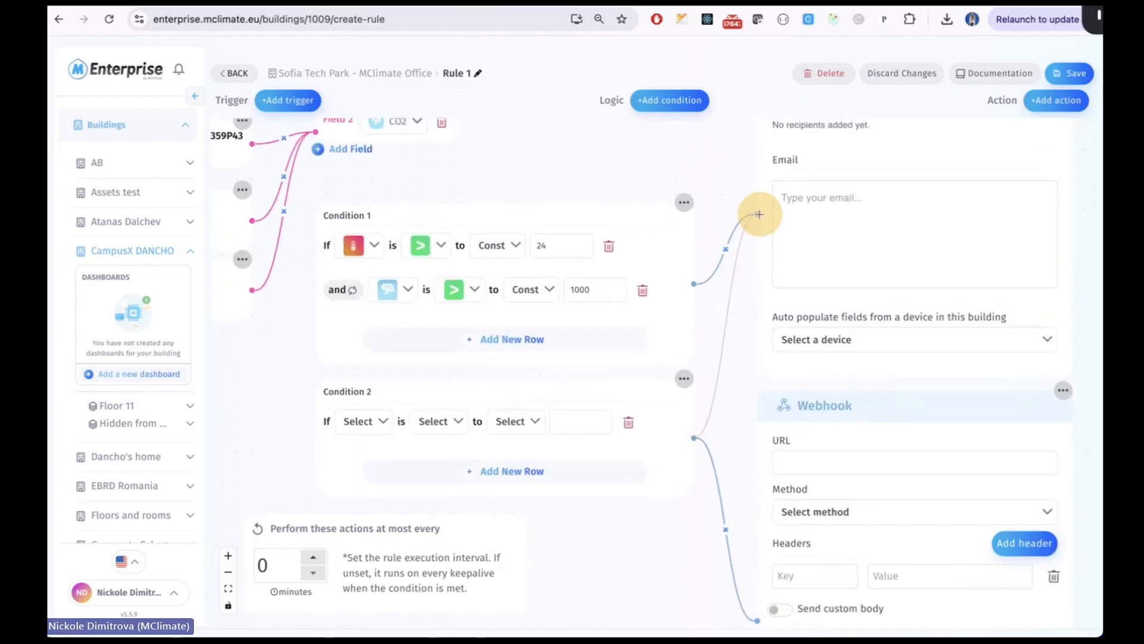
scroll(736, 446, up, 1)
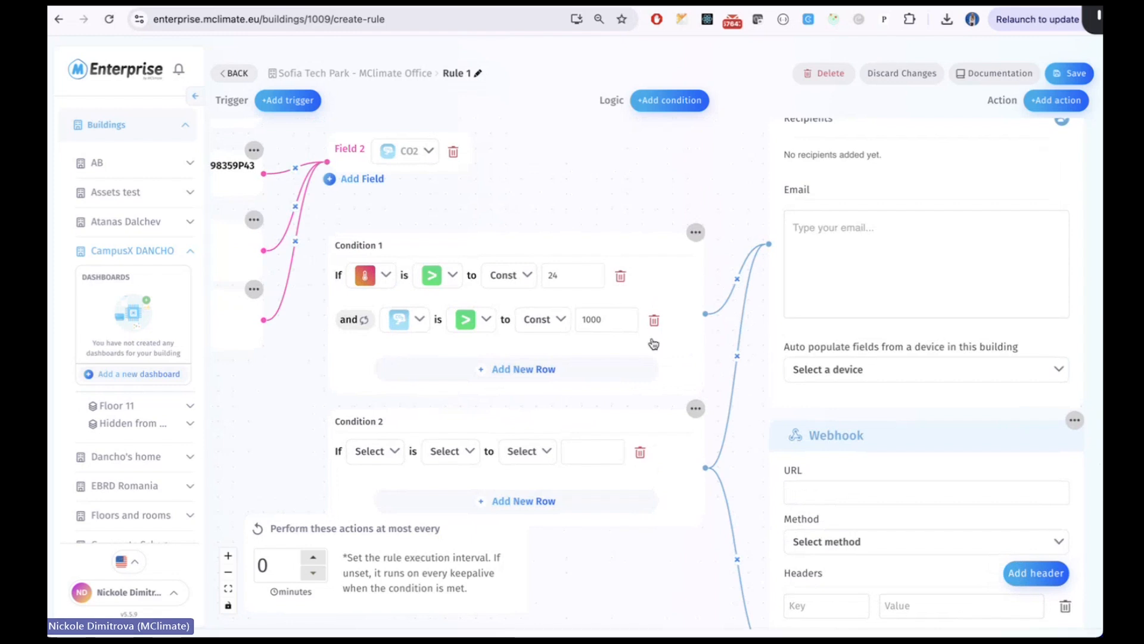
click(706, 314)
scroll(706, 314, down, 2)
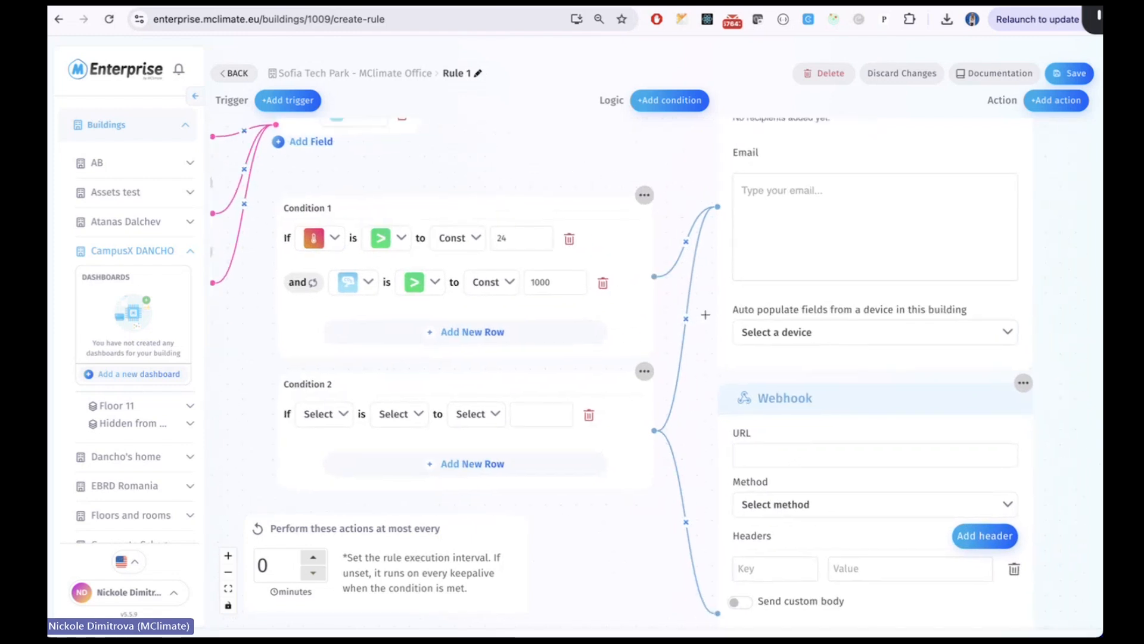
click(686, 319)
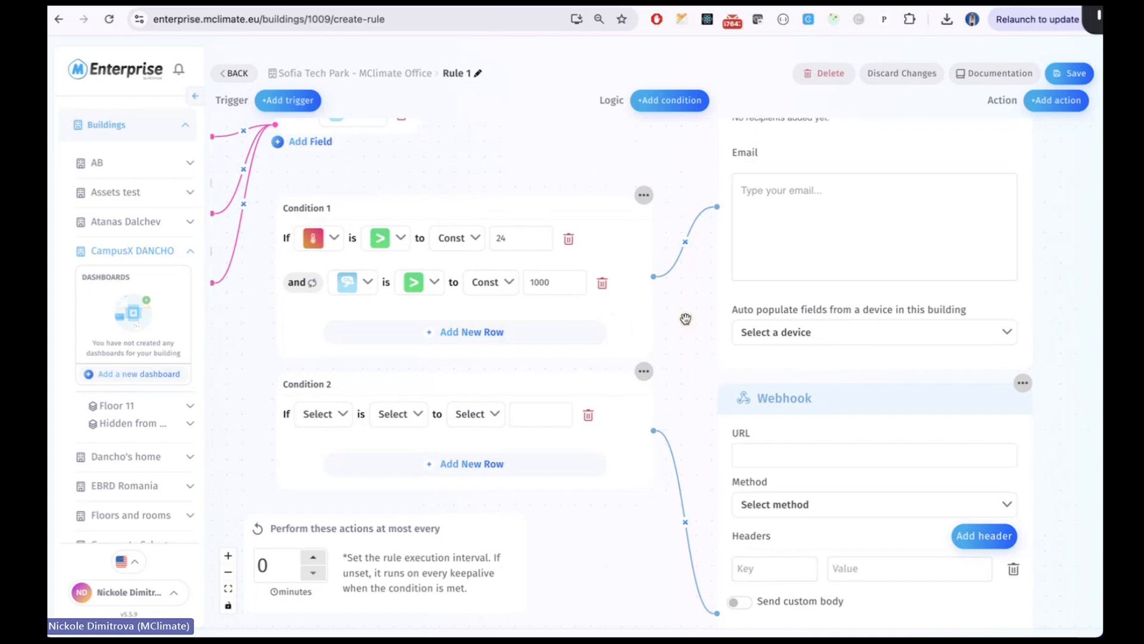
Delete the Webhook action and the blank Condition 2.
mouse_move(690, 413)
mouse_down()
mouse_move(686, 336)
mouse_move(685, 402)
mouse_up()
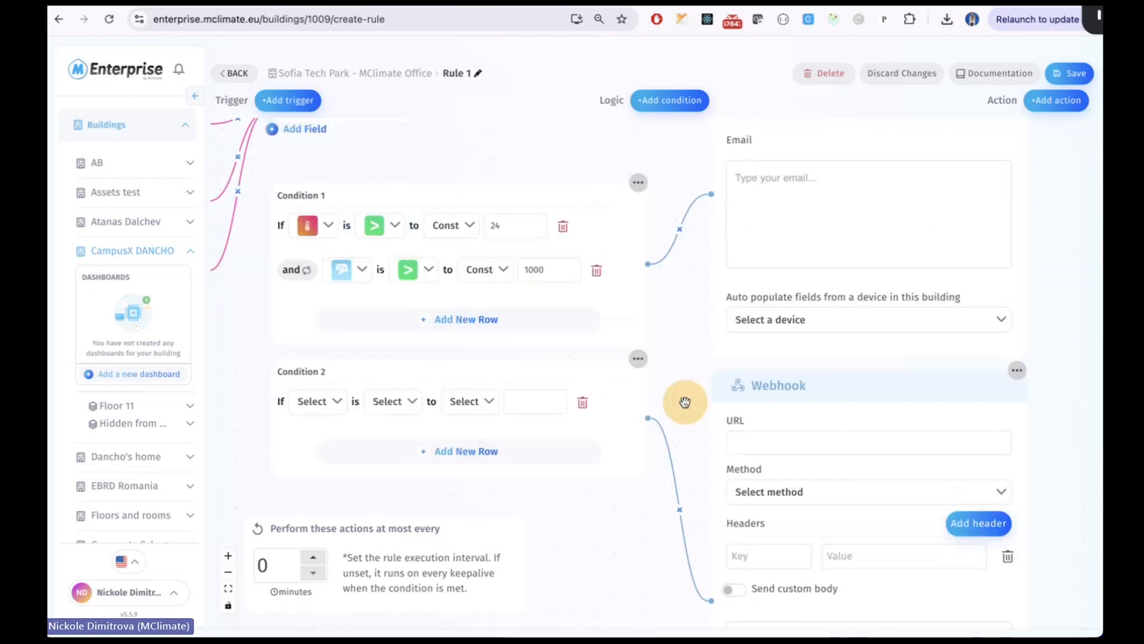
click(1018, 370)
click(1030, 391)
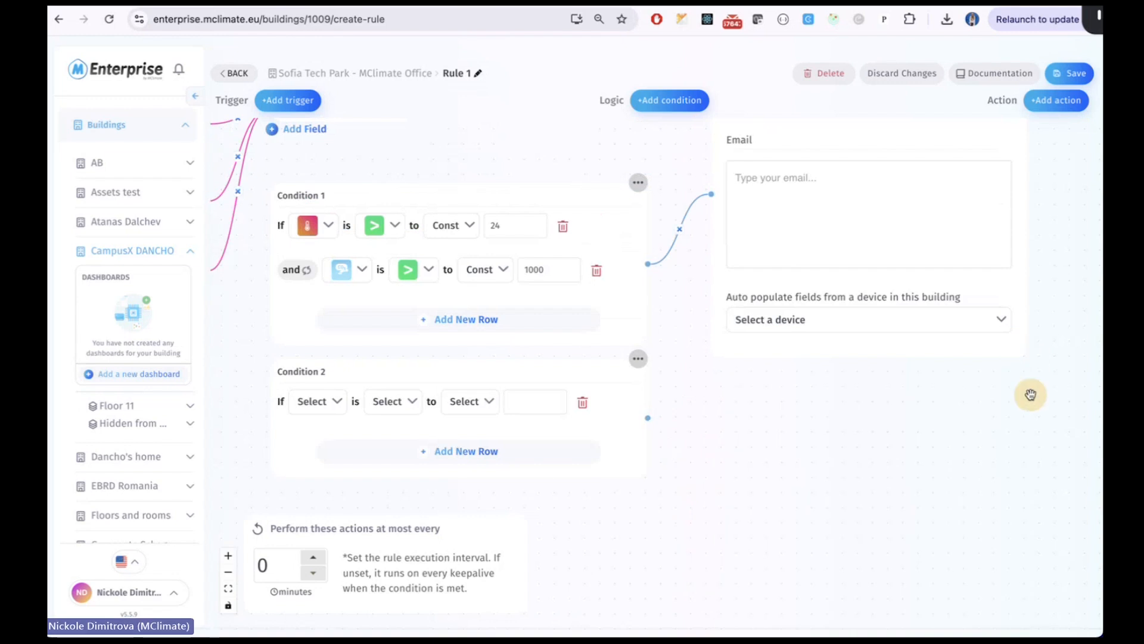
click(638, 358)
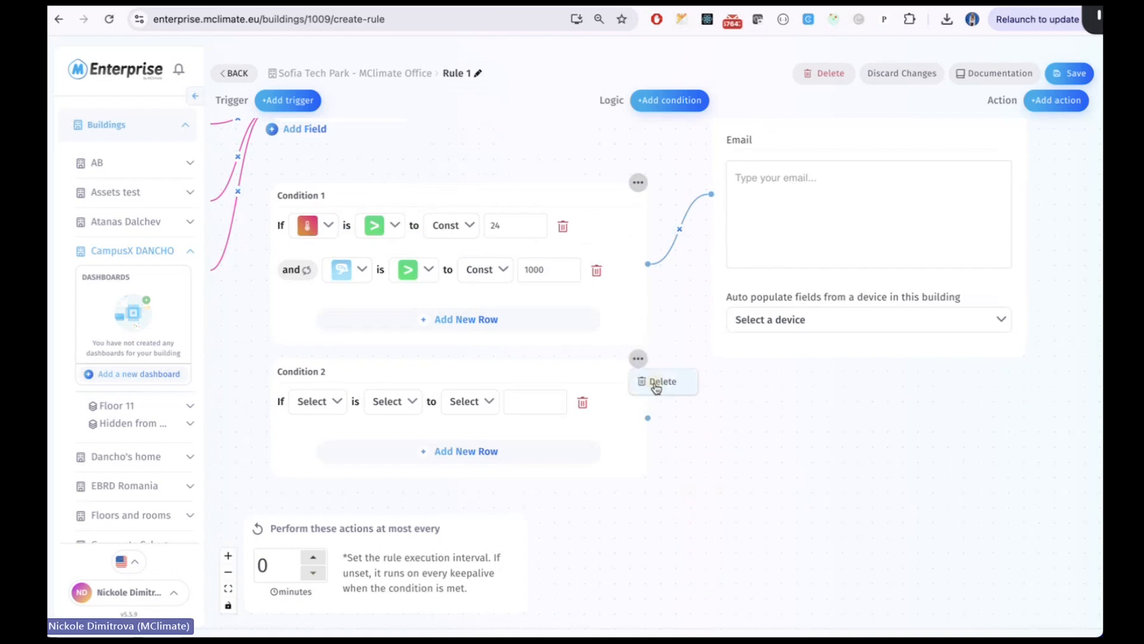
click(652, 382)
Add the recipient's email address to the Send Email action and save it.
drag(687, 396, 595, 554)
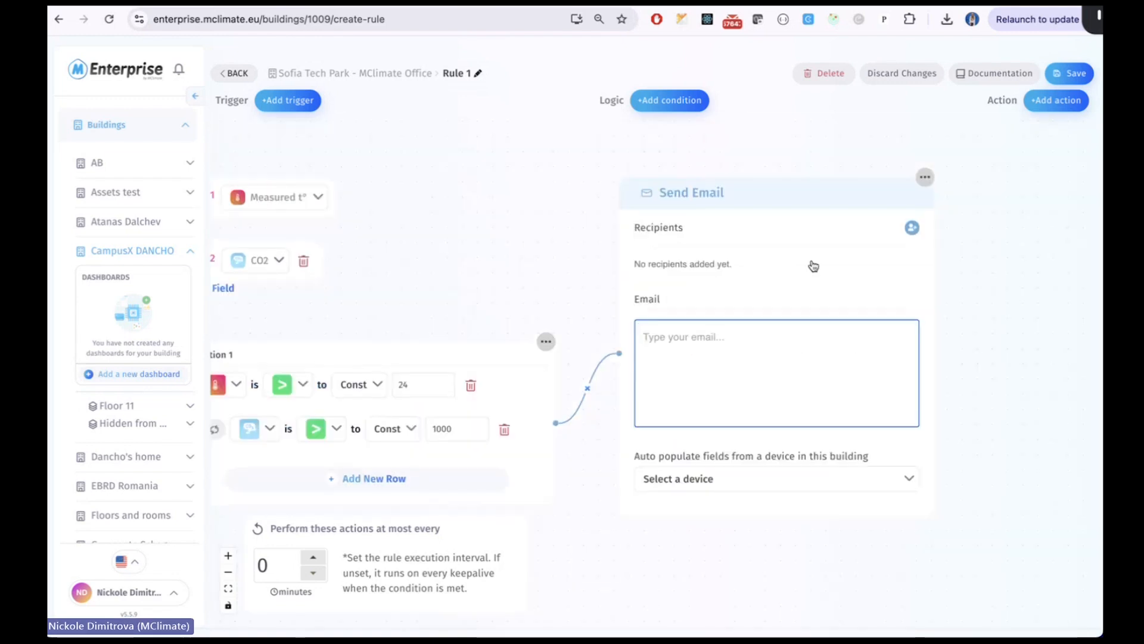
click(911, 227)
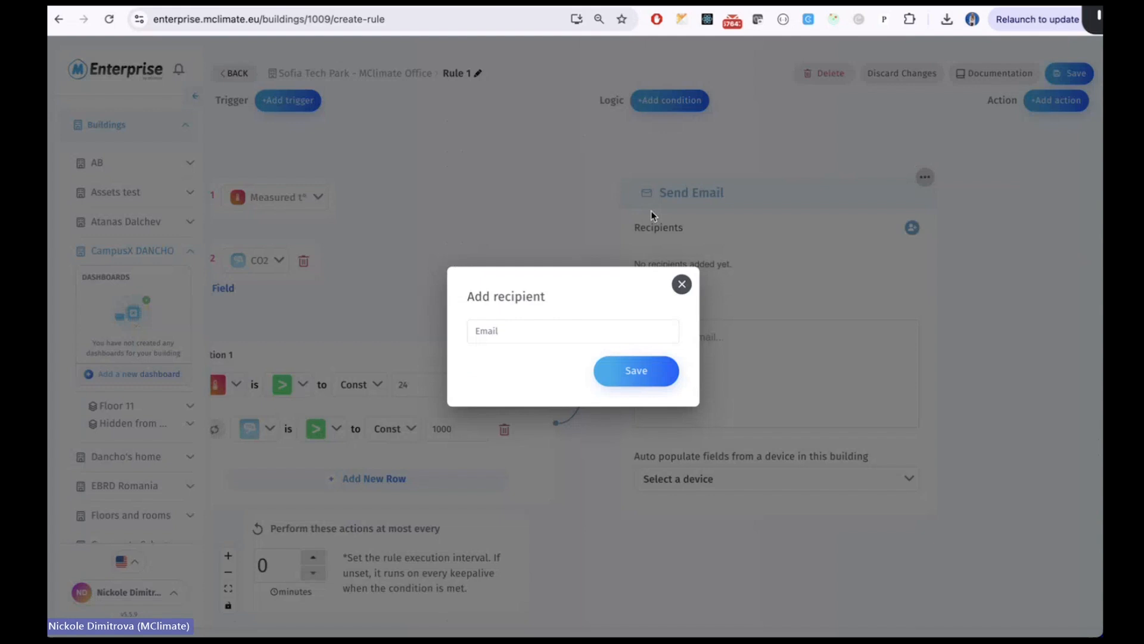
click(567, 332)
click(614, 365)
click(664, 370)
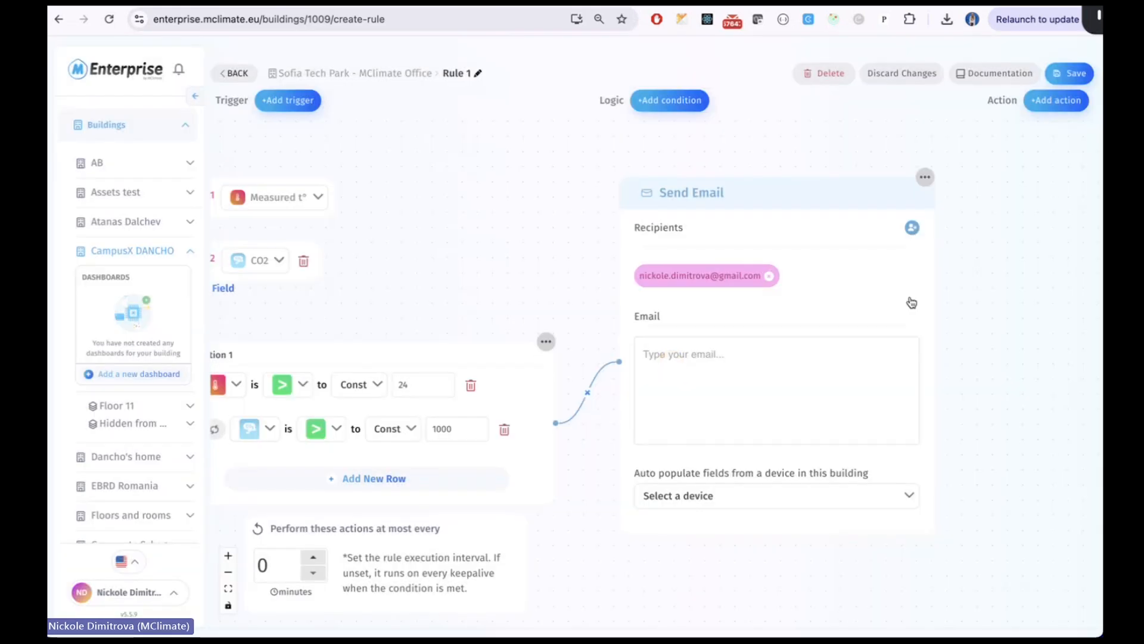
Write the email message "Hey! It's too hot and the CO2 levels are too hight. Open the window ASAP.".
click(714, 375)
text(Hey)
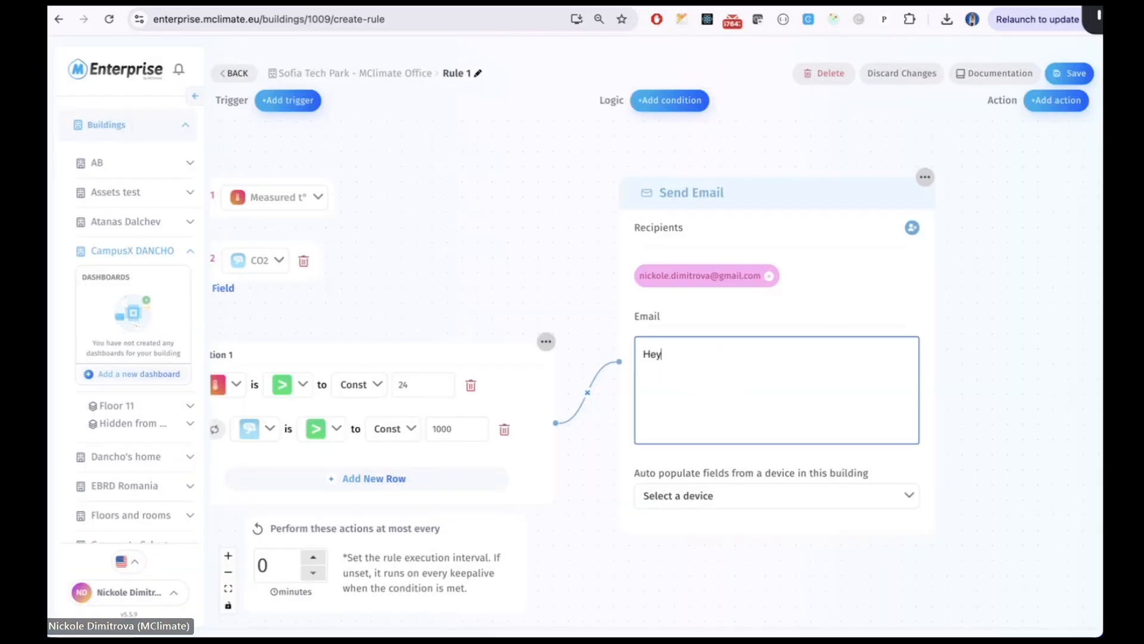
text(!)
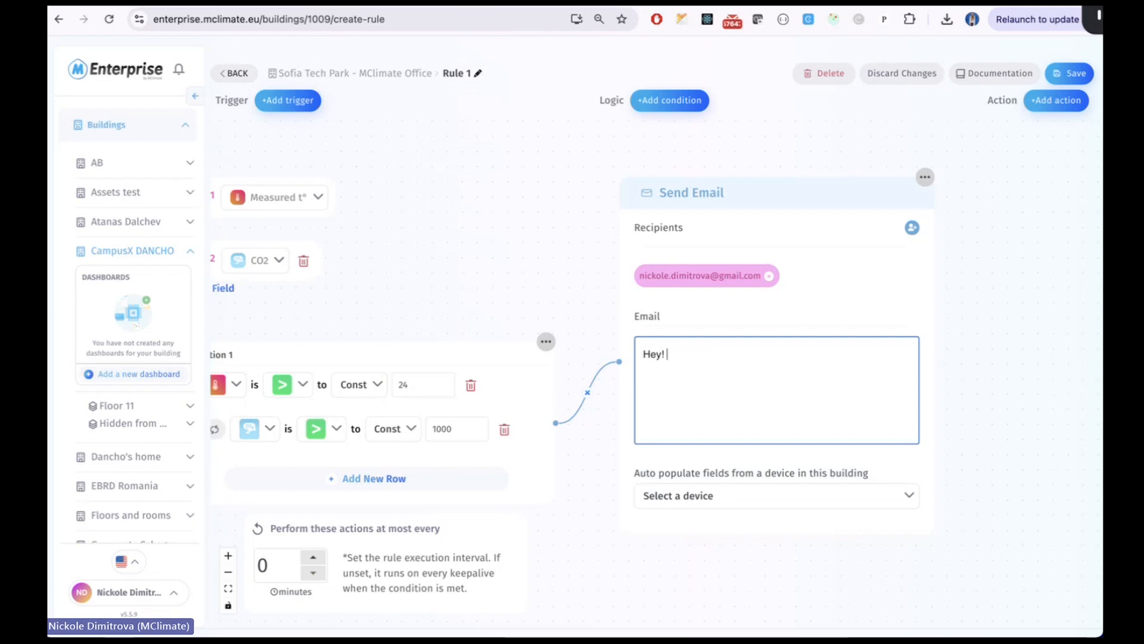
text( It's too hot and the V)
key(BackSpace)
text(CO2)
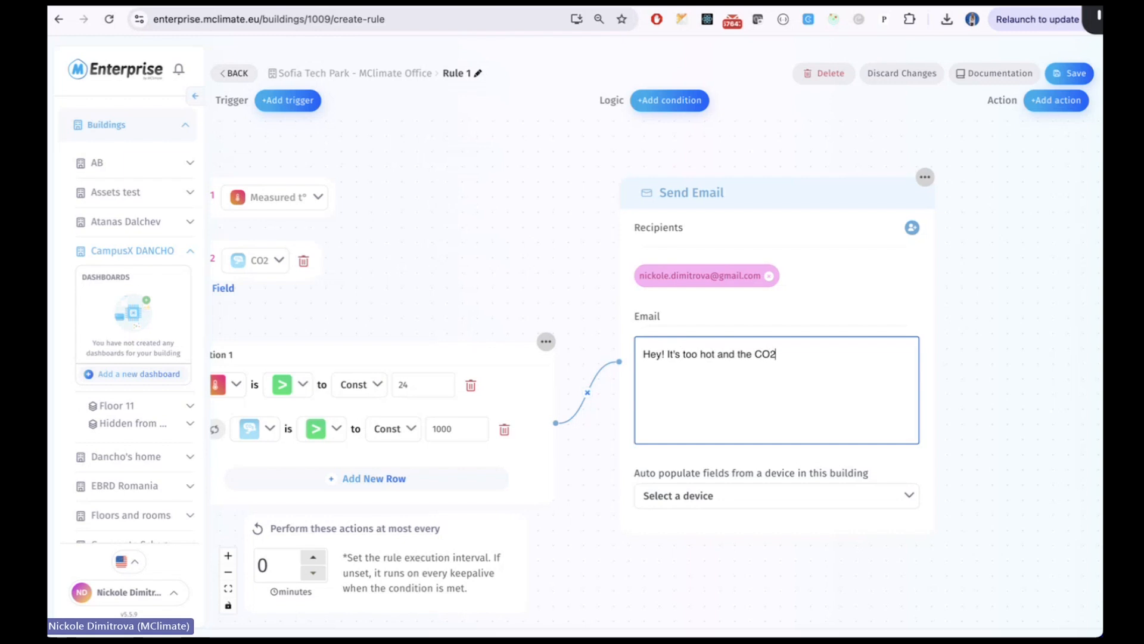
text( levels)
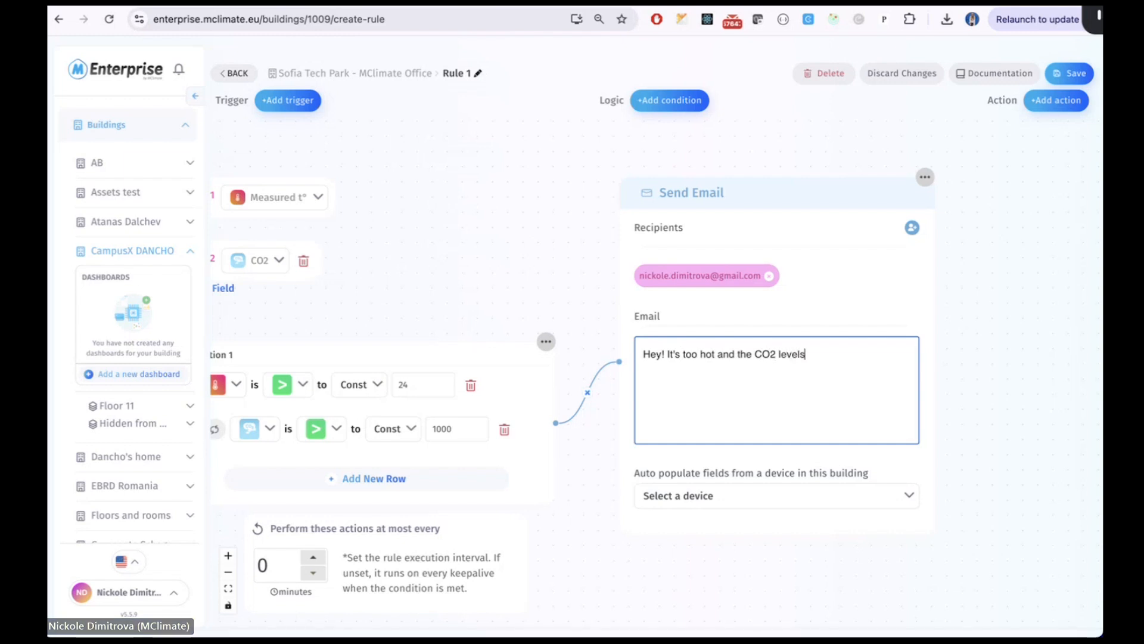
text( are too h)
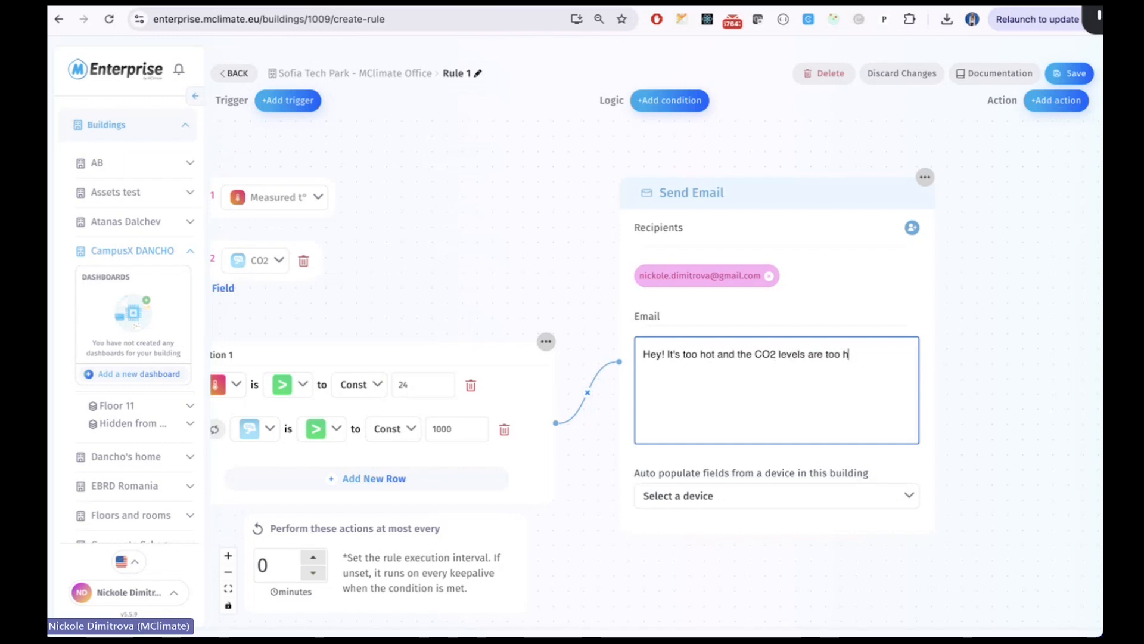
text(ug)
text(ig)
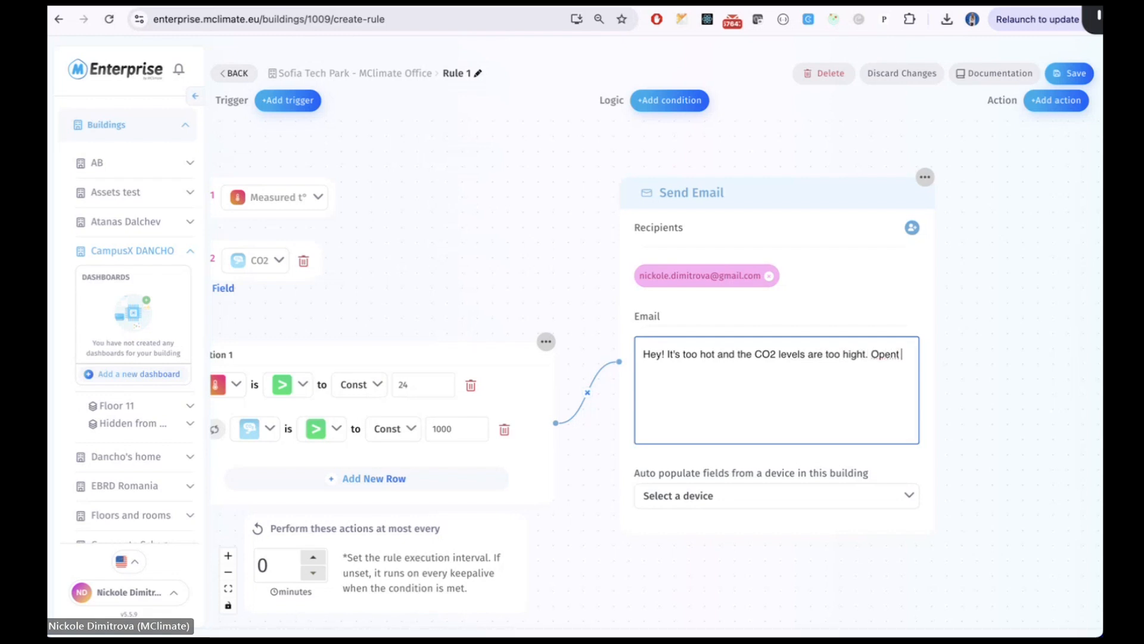
text(ht. Open the windo)
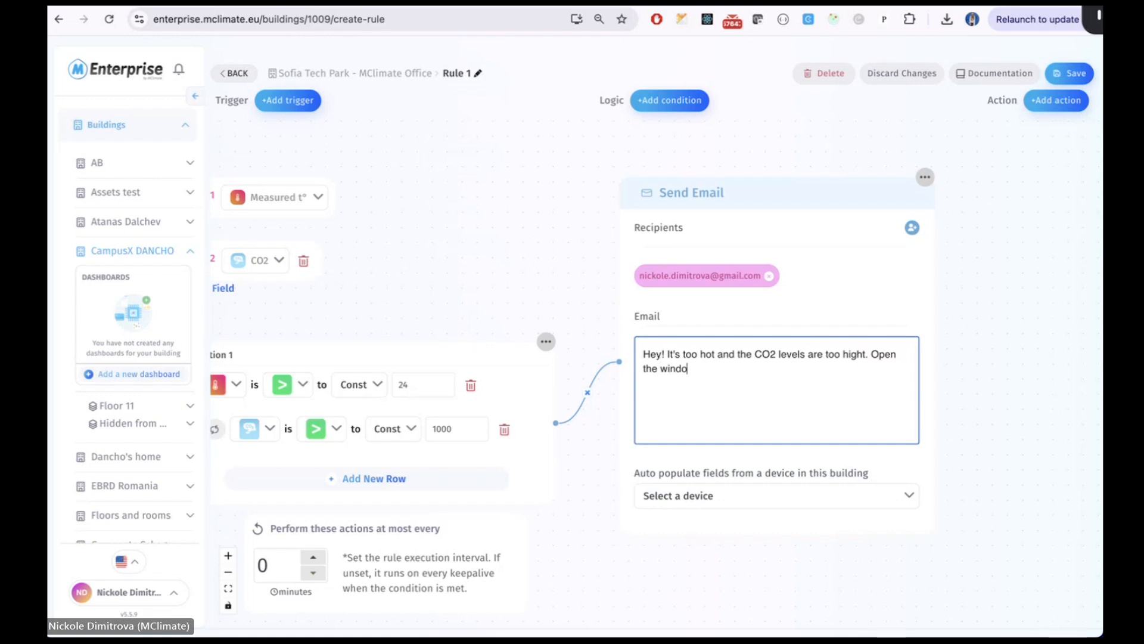
text(w ASAP)
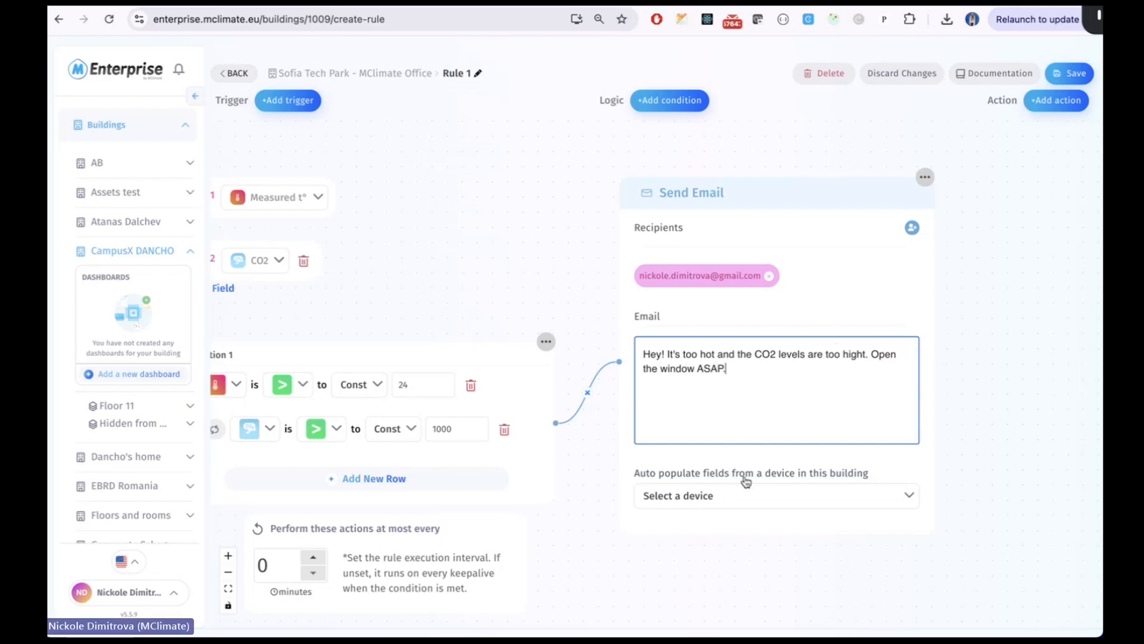
Insert empty parentheses after "too hot" in the email message.
scroll(717, 471, down, 1)
scroll(717, 471, down, 2)
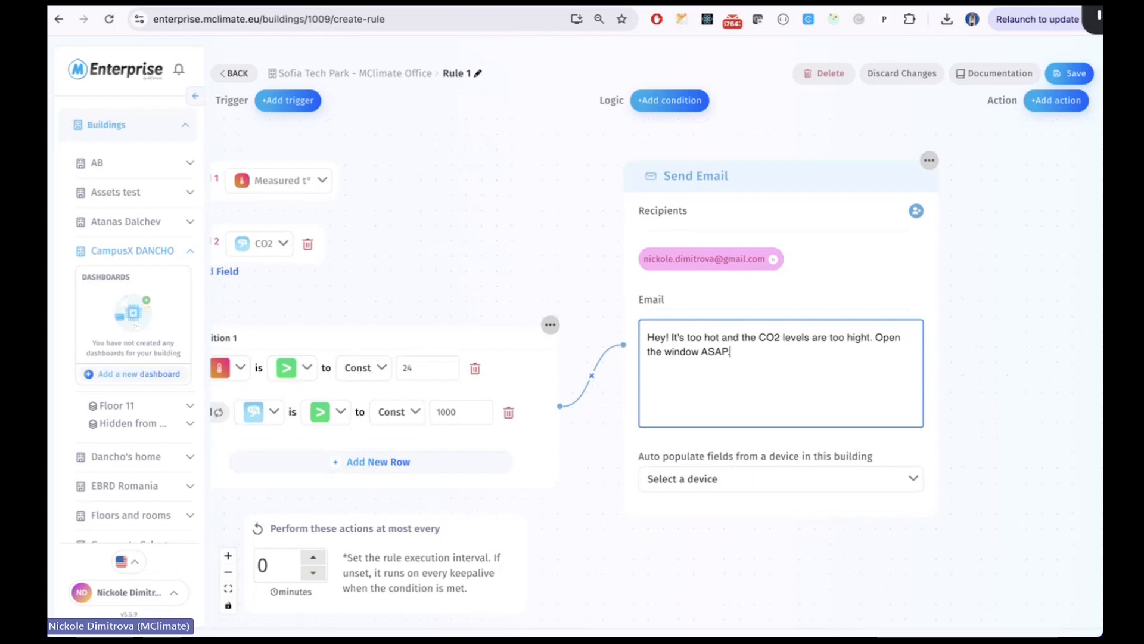
click(867, 337)
text(t)
click(695, 339)
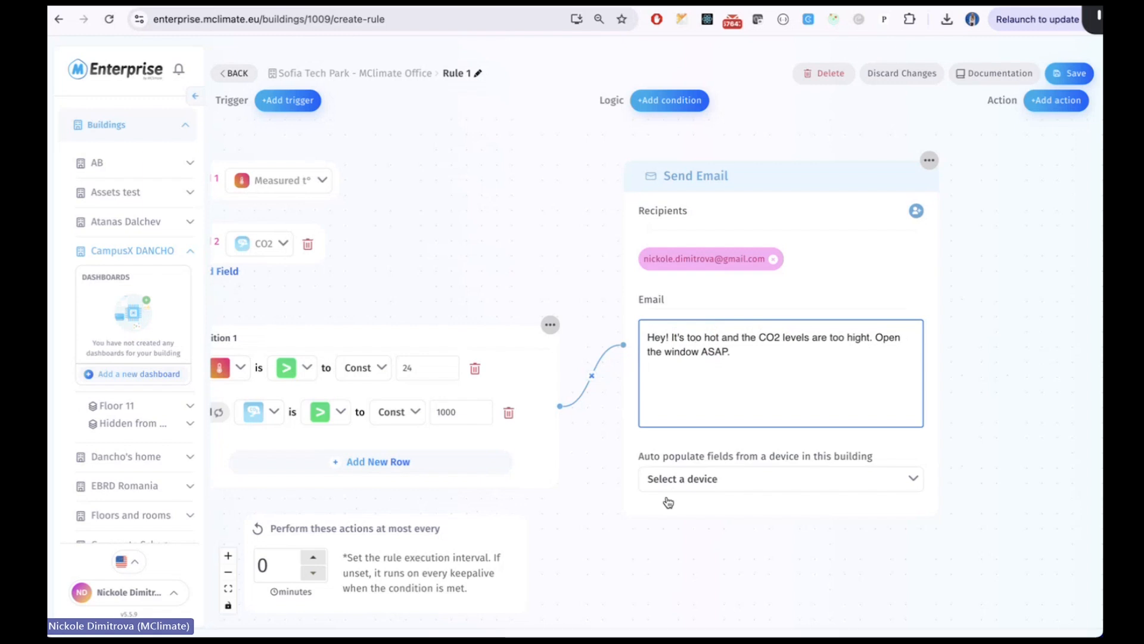
click(728, 367)
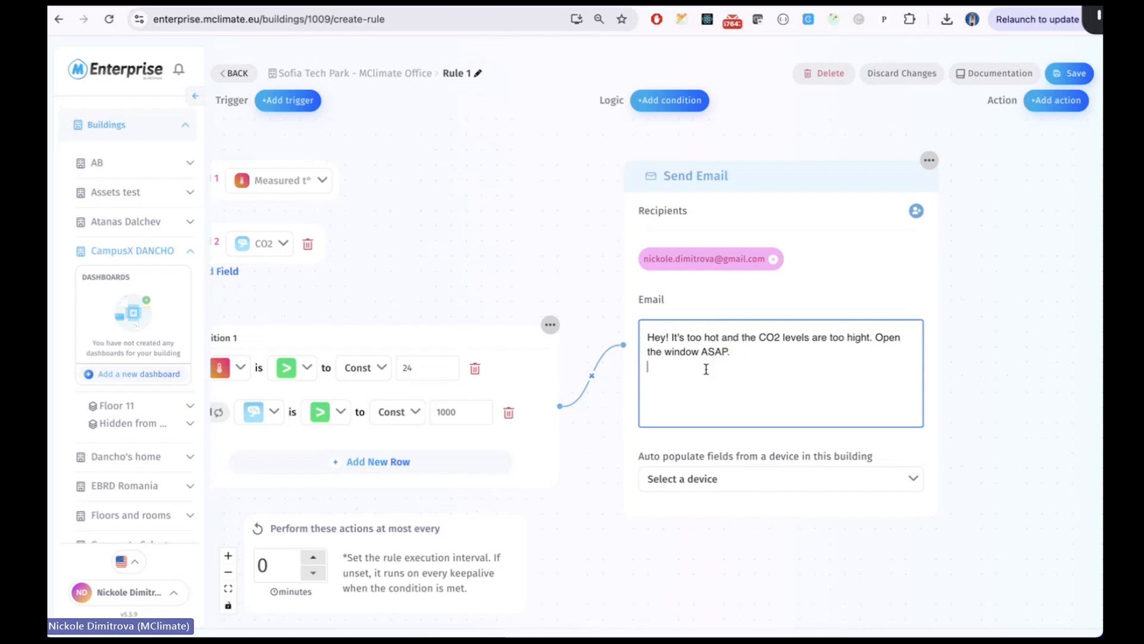
click(719, 337)
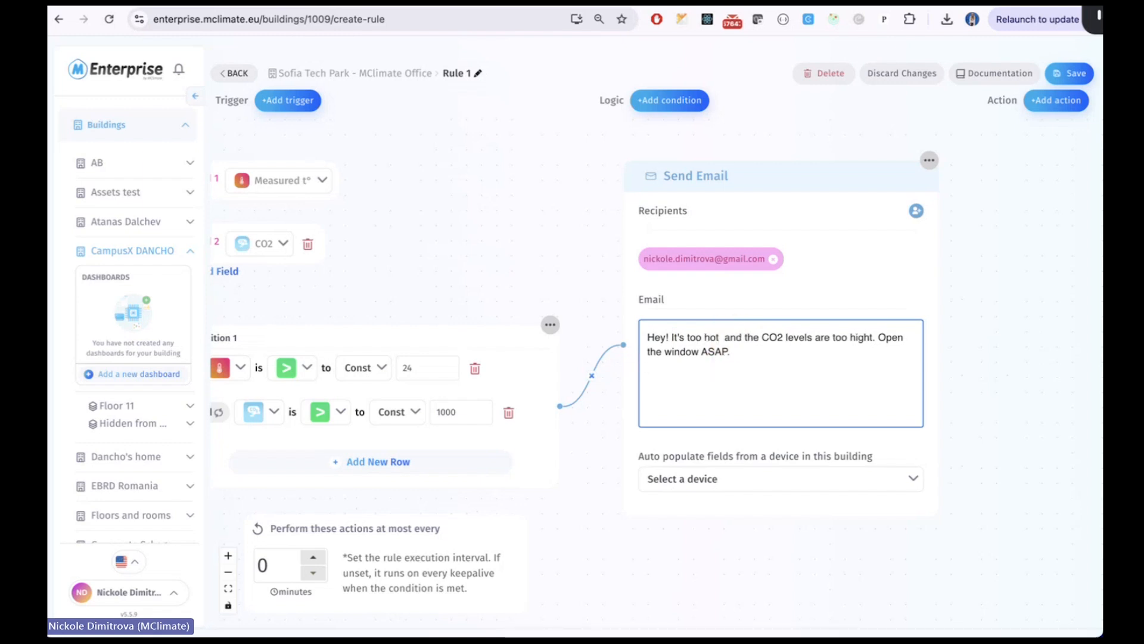
text(())
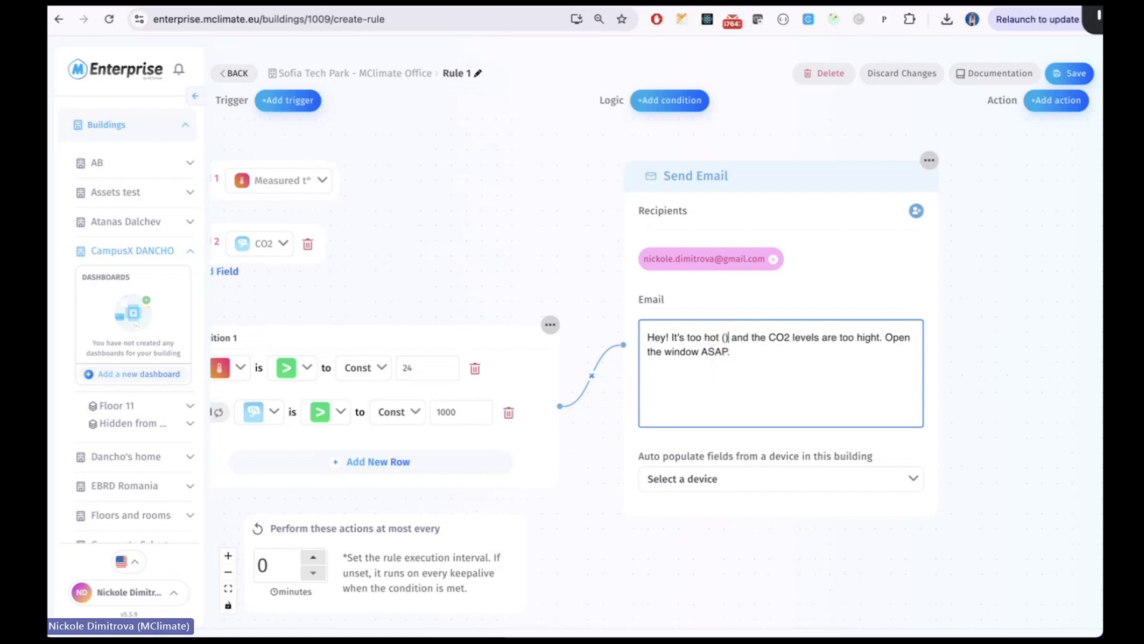
Select the device WT - 4TLW19022497CA for auto-population and insert its Measured t° field into the email message.
click(726, 478)
scroll(742, 206, down, 1)
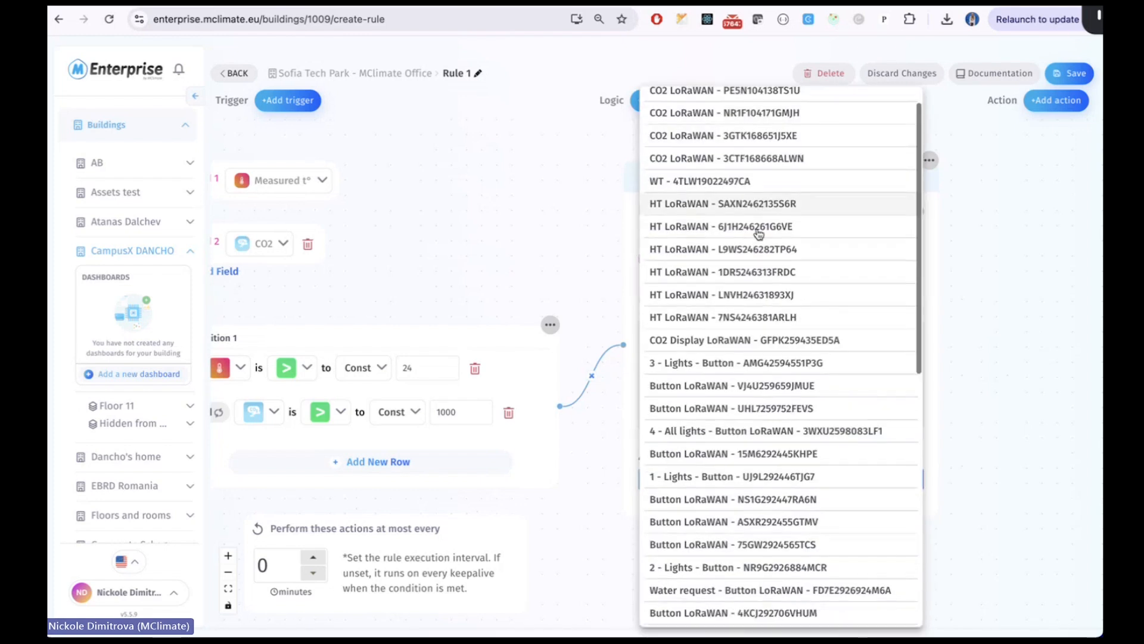
click(440, 272)
drag(440, 272, 425, 219)
click(647, 287)
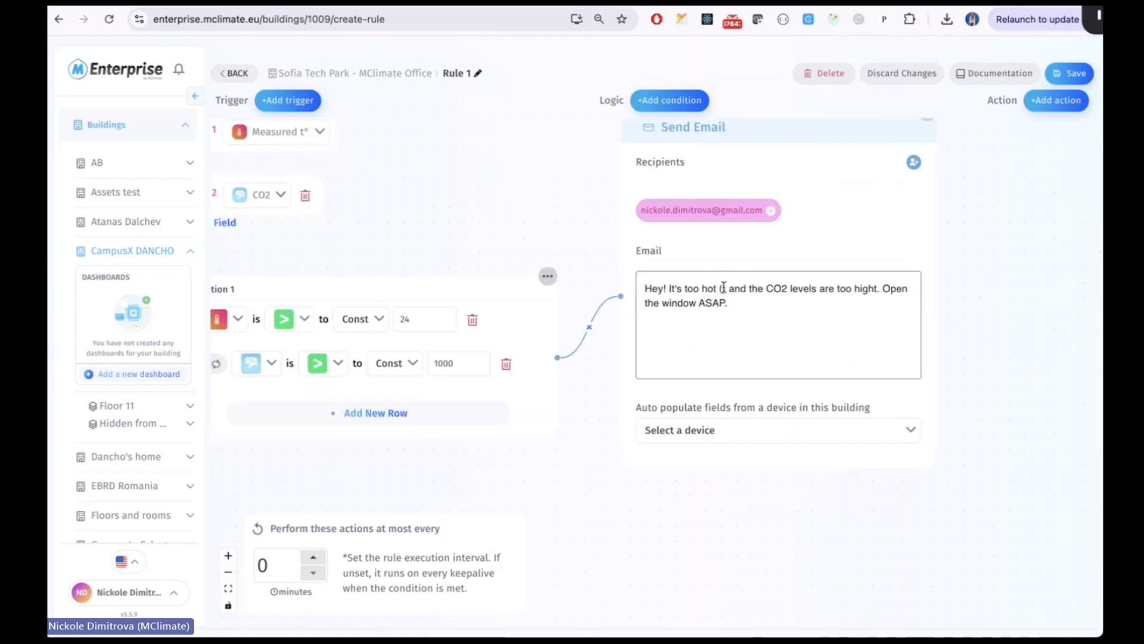
click(728, 432)
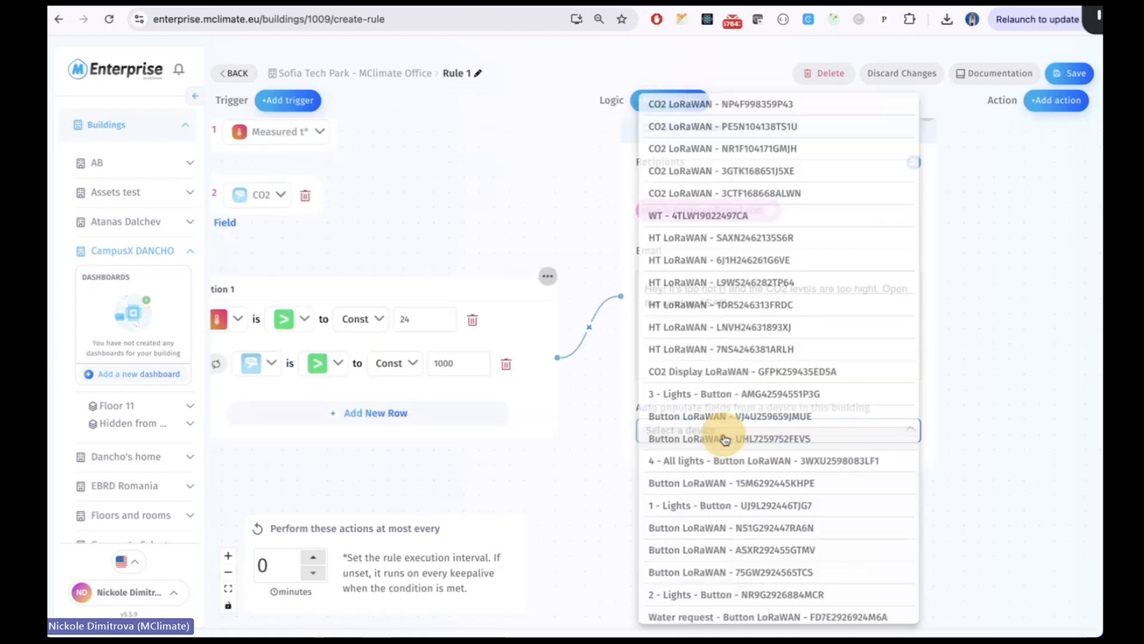
click(697, 217)
scroll(733, 447, down, 1)
click(736, 450)
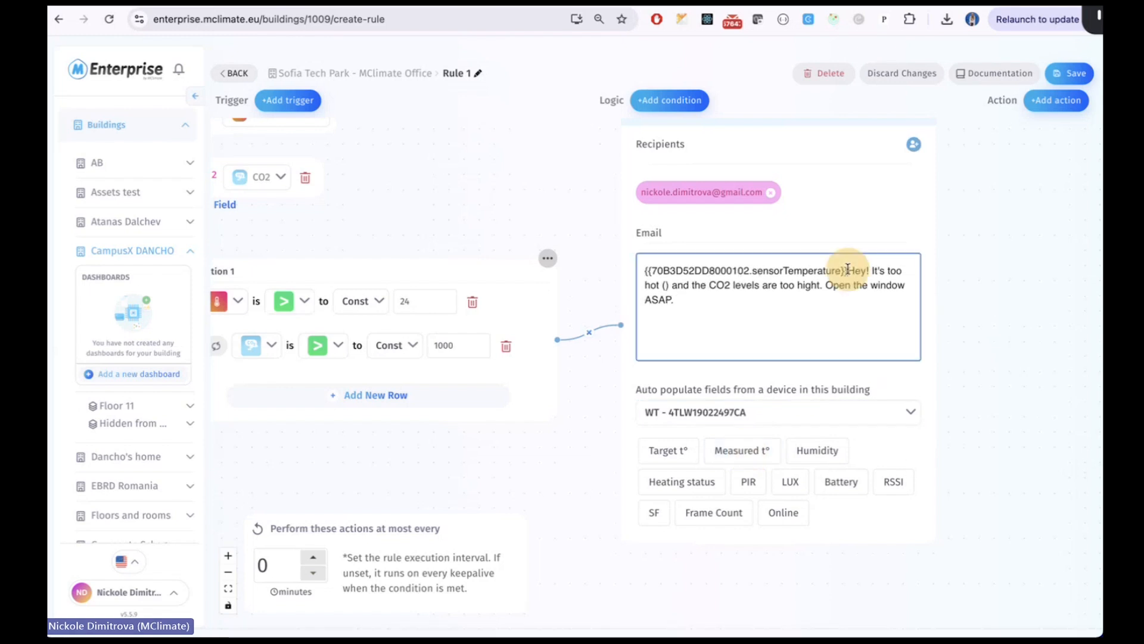
Move the sensorTemperature placeholder from the start of the message into the parentheses after "too hot".
drag(848, 268, 656, 270)
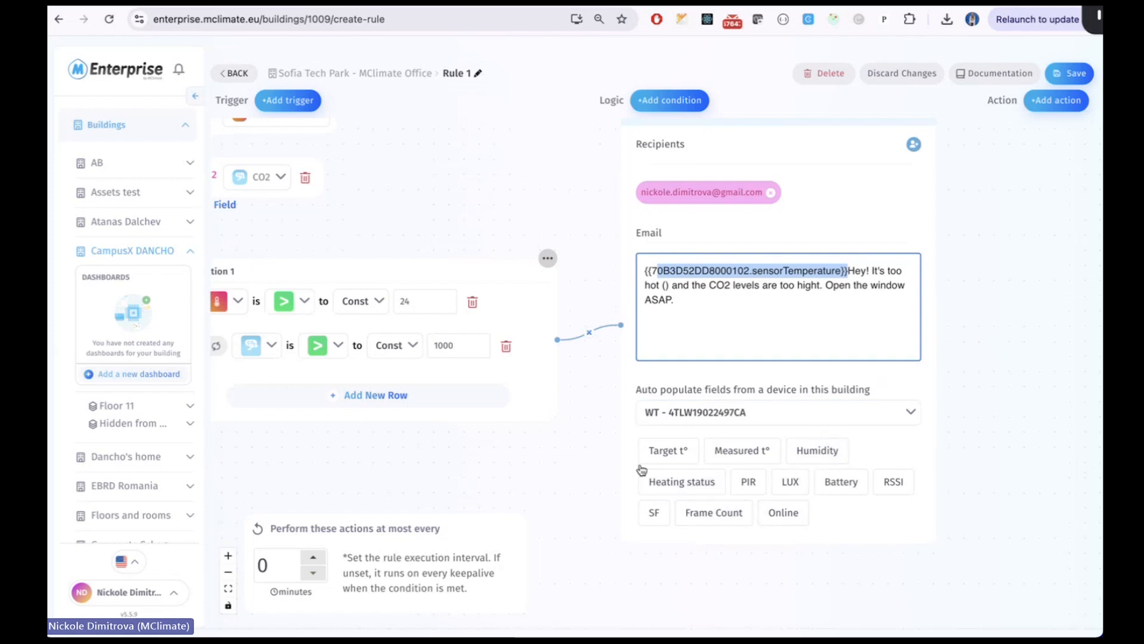
click(650, 279)
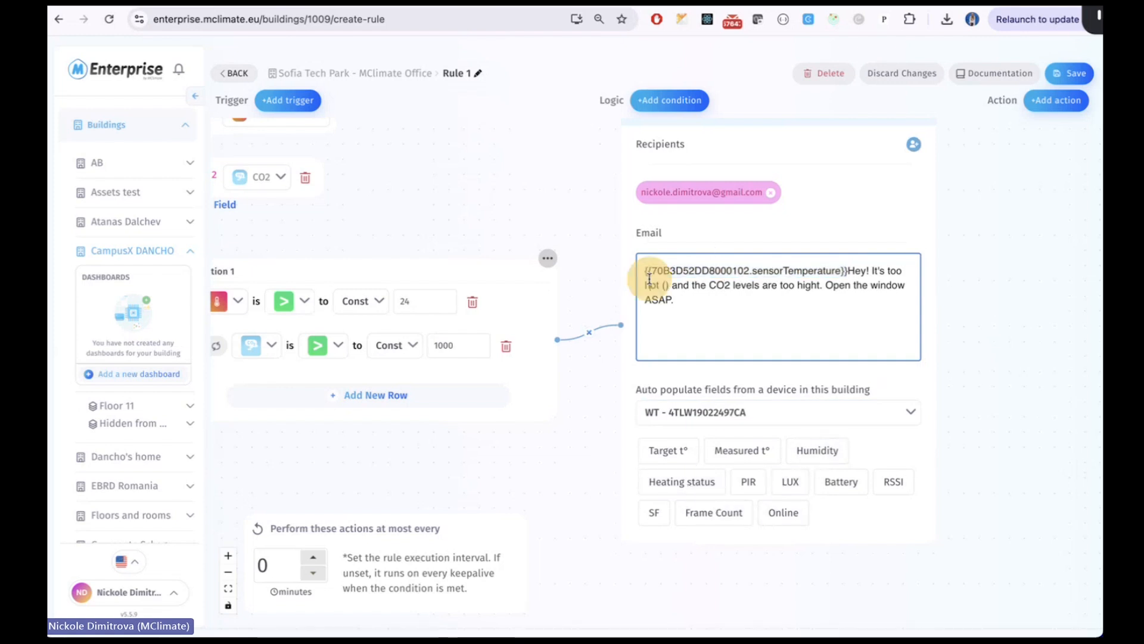
mouse_move(644, 271)
mouse_down()
mouse_move(858, 270)
mouse_move(643, 272)
mouse_up()
key(ctrl+c)
key(BackSpace)
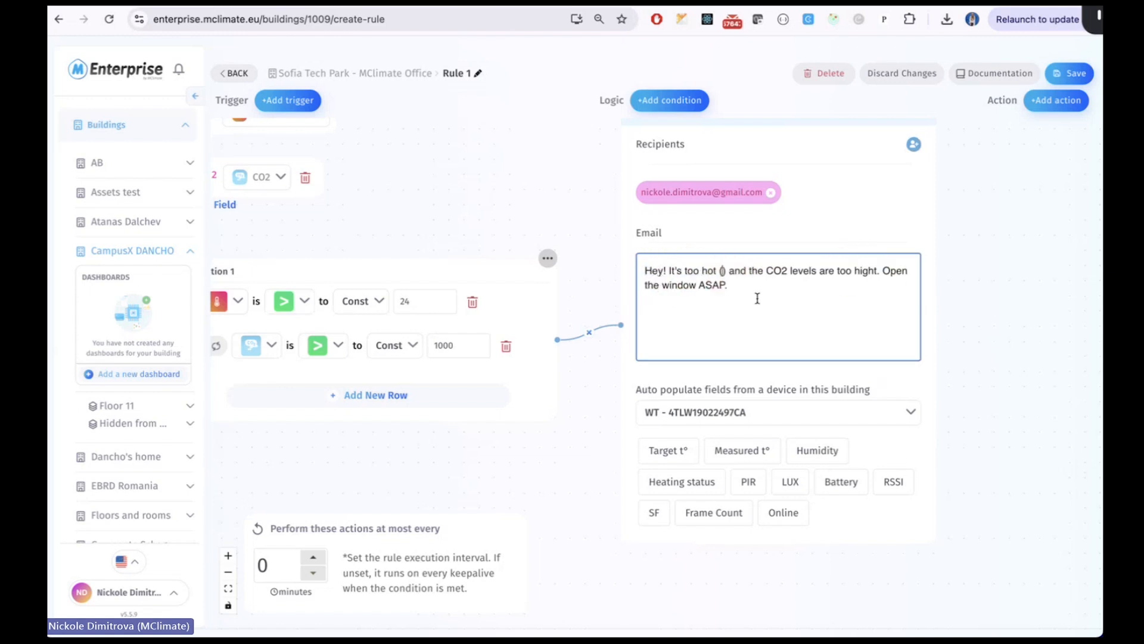
key(ctrl+v)
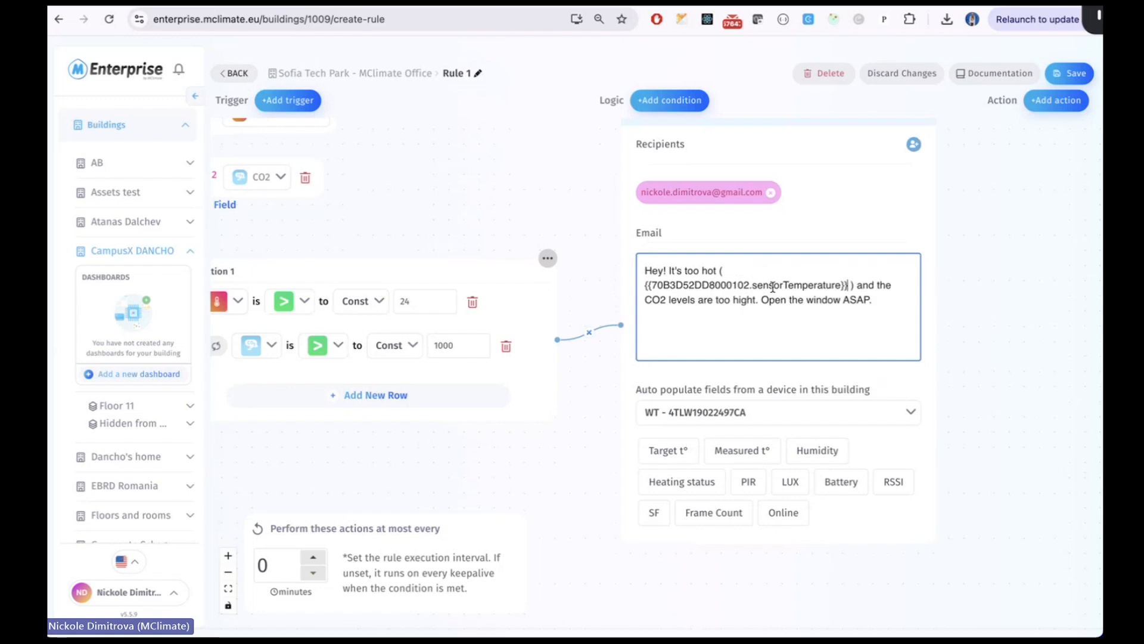
double_click(686, 285)
click(808, 286)
click(726, 270)
Insert the CO2 field of the device CO2 LoRaWAN - PE5N104138TS1U into the message and cut its placeholder.
click(809, 415)
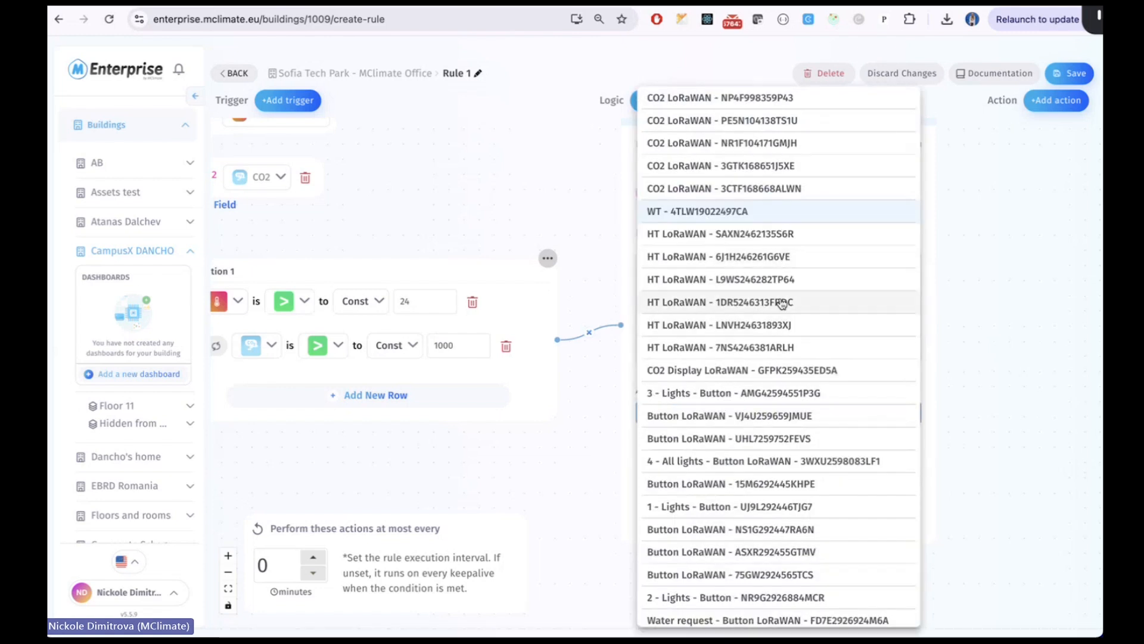
click(757, 121)
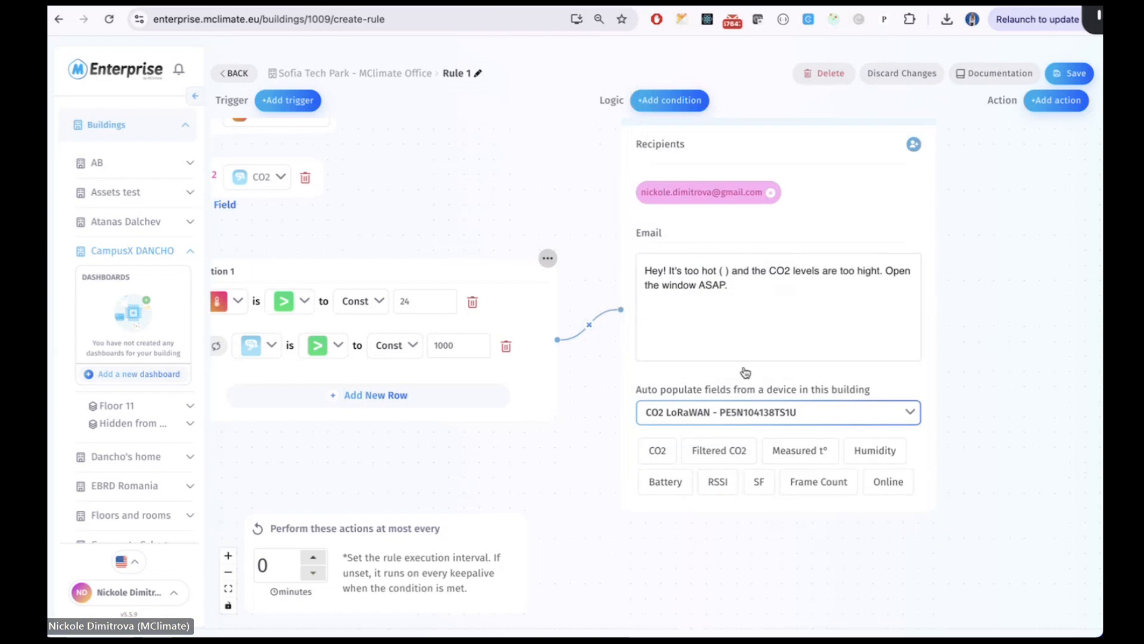
click(659, 451)
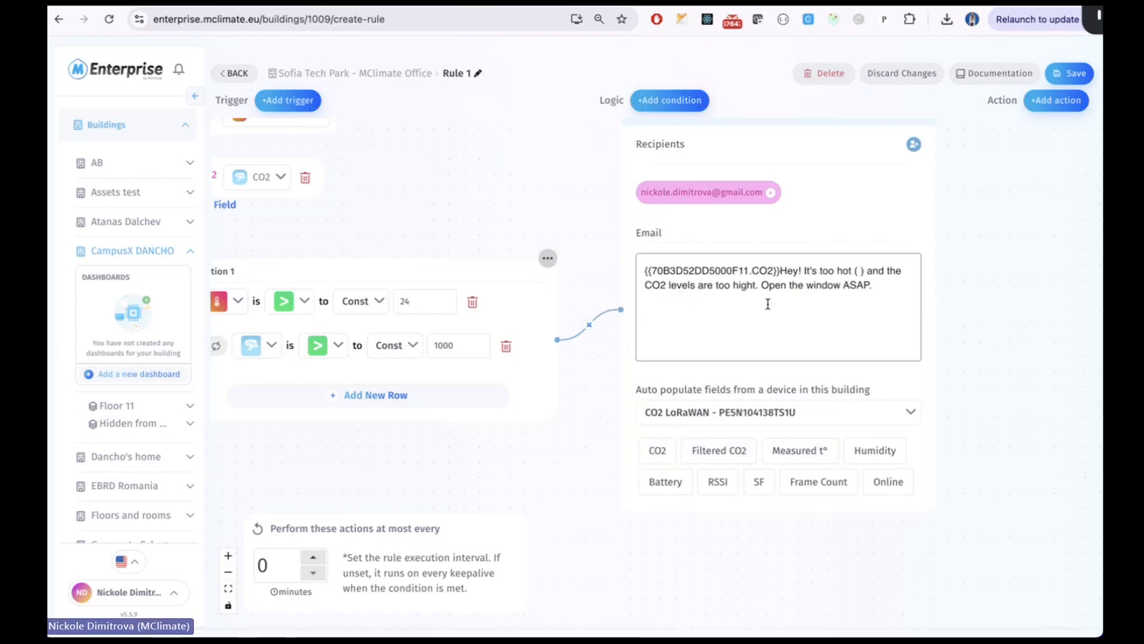
drag(780, 270, 640, 268)
key(ctrl+c)
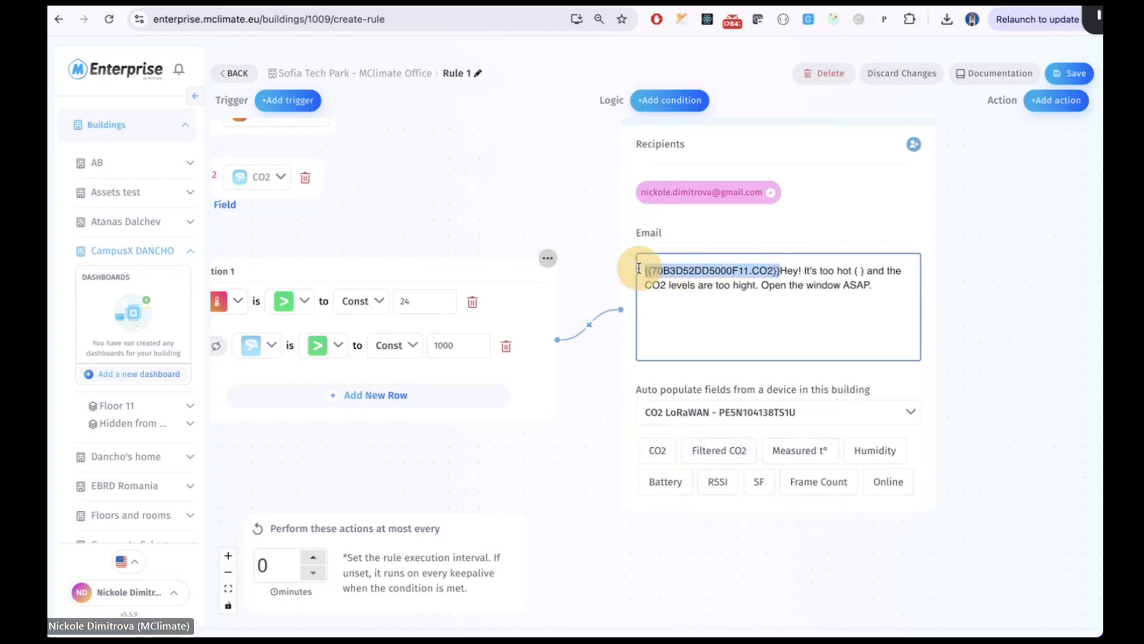
key(BackSpace)
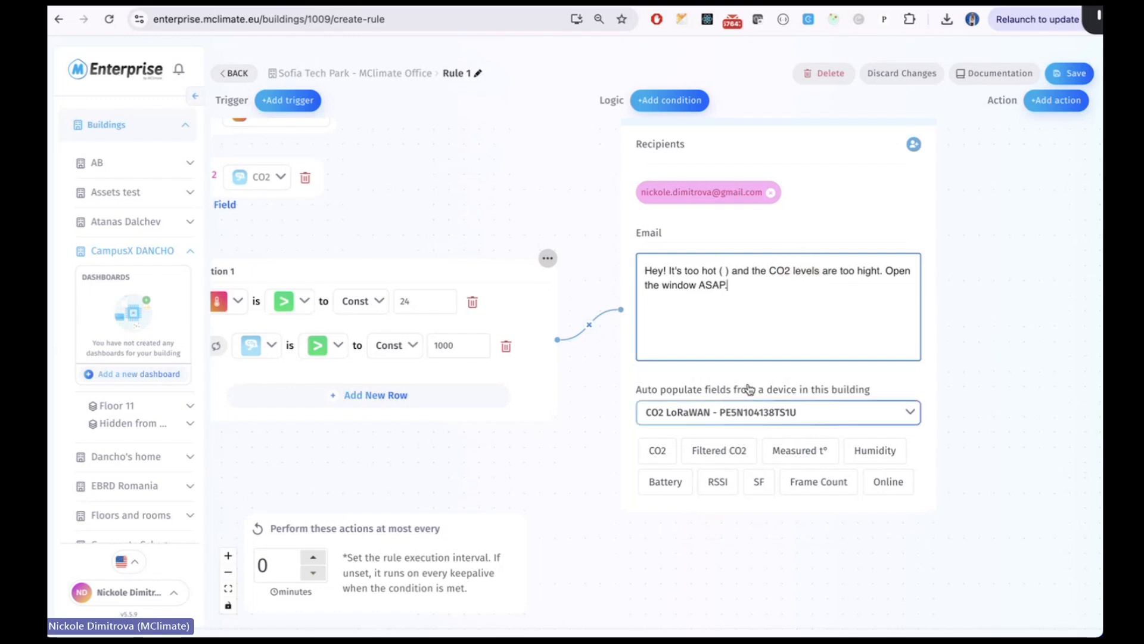
Add parentheses after "CO2 levels" in the message and paste the cut CO2 placeholder inside them.
click(818, 270)
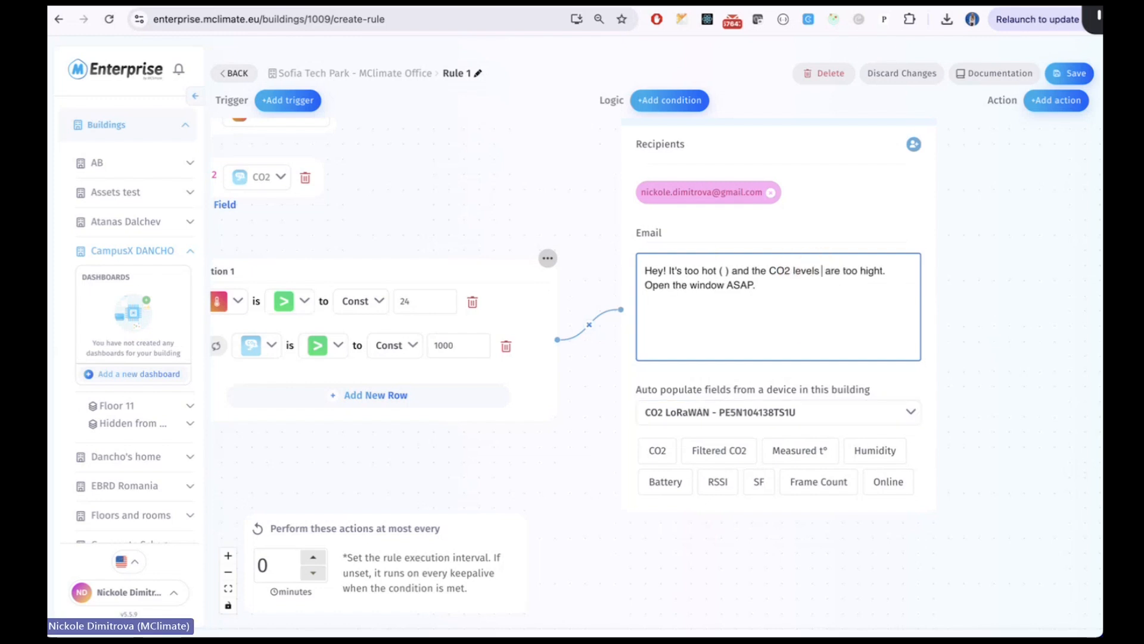
text(())
key(Left)
key(ctrl+v)
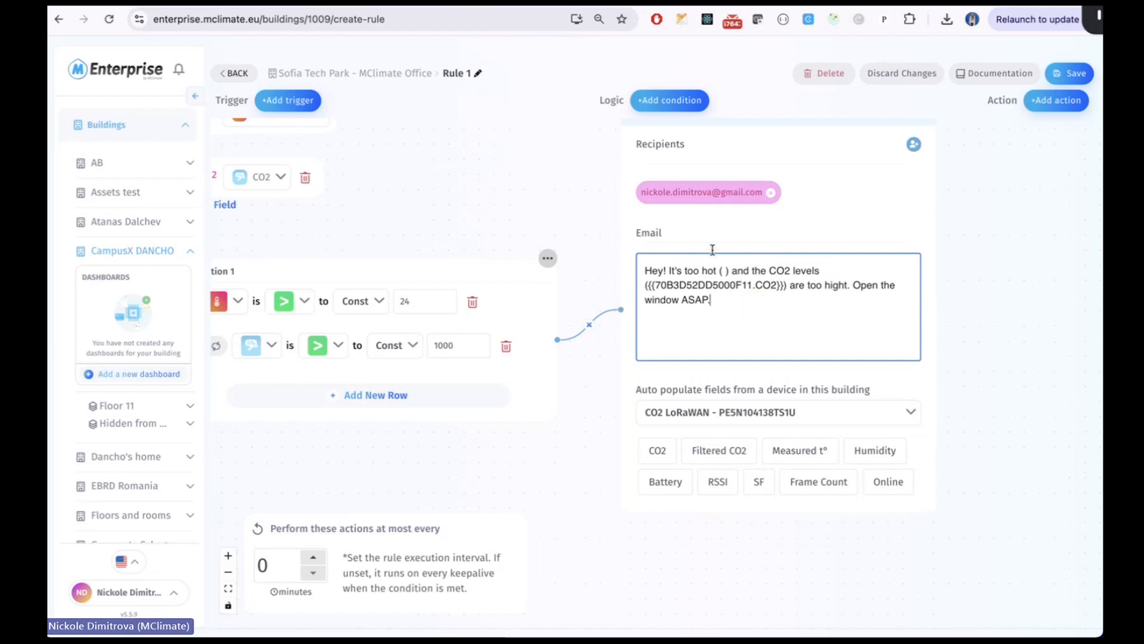
Remove the empty parentheses after "too hot" from the email message.
click(725, 270)
key(BackSpace)
key(BackSpace)
key(Delete)
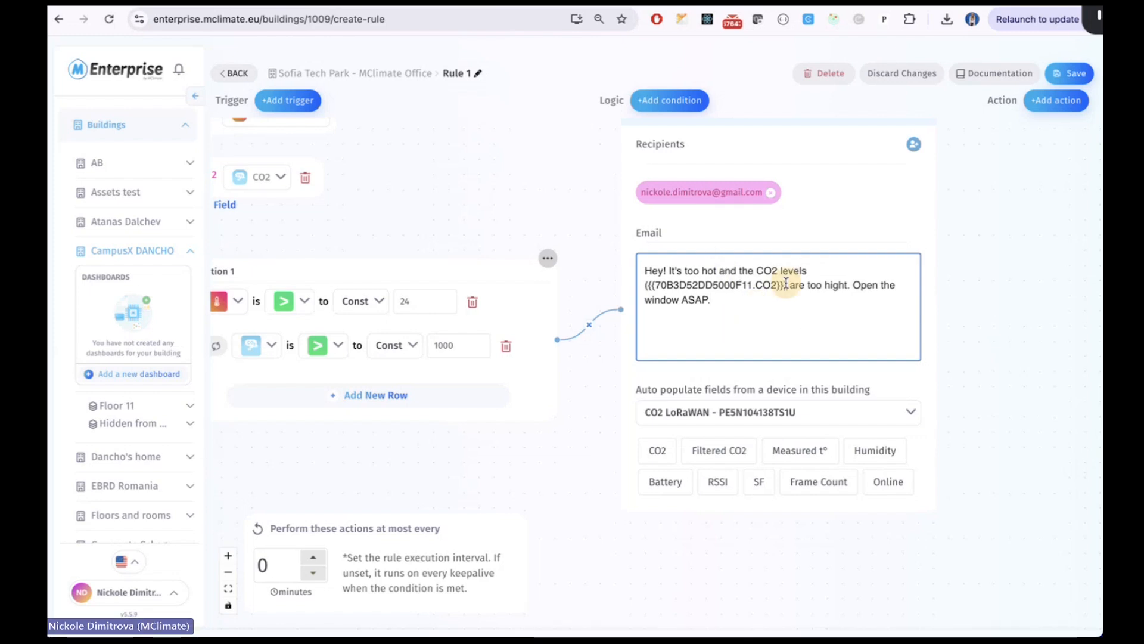
Copy the CO2 placeholder together with its parentheses from the email message.
click(726, 299)
click(772, 300)
drag(787, 285, 645, 285)
key(super+c)
click(738, 341)
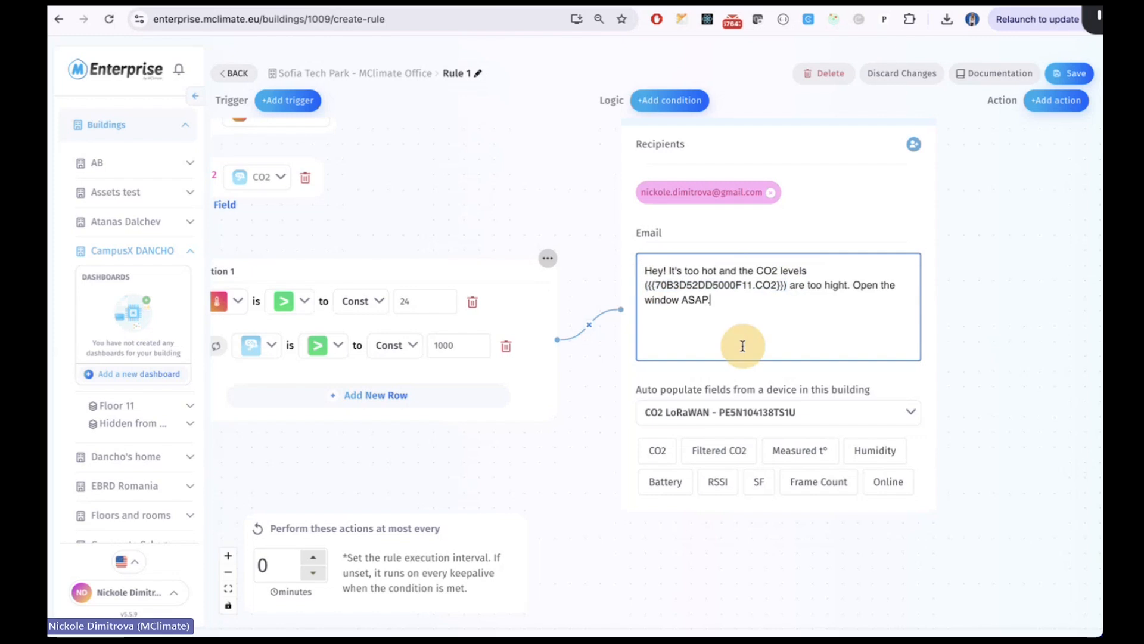
Switch the auto-populate device to WT - 4TLW19022497CA and insert its Measured t° field into the message.
click(724, 411)
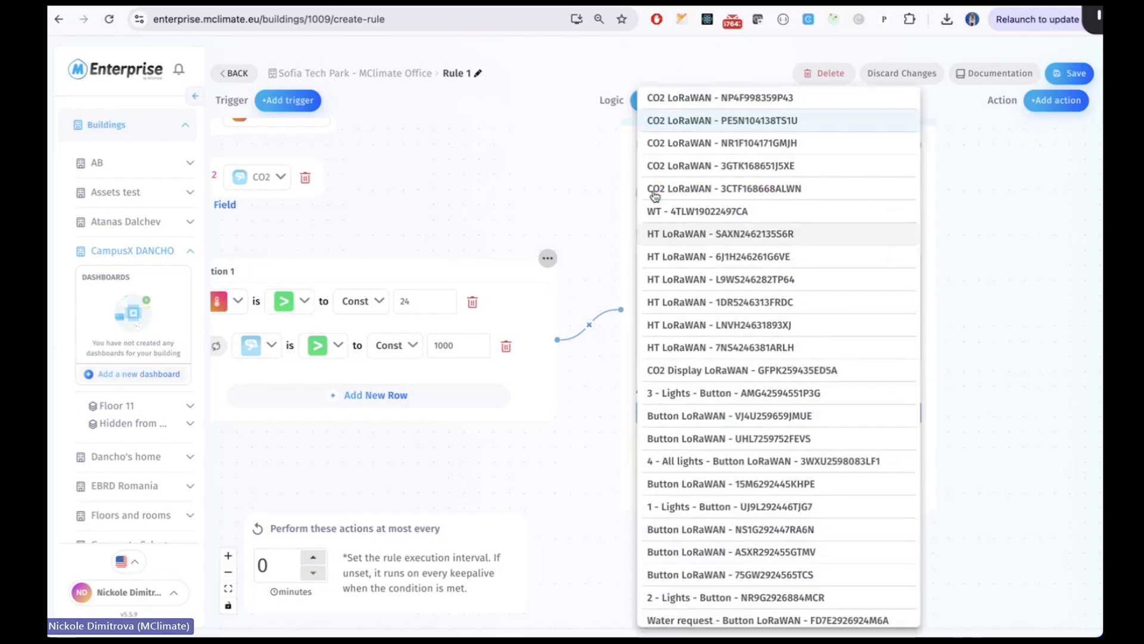
click(697, 211)
click(745, 457)
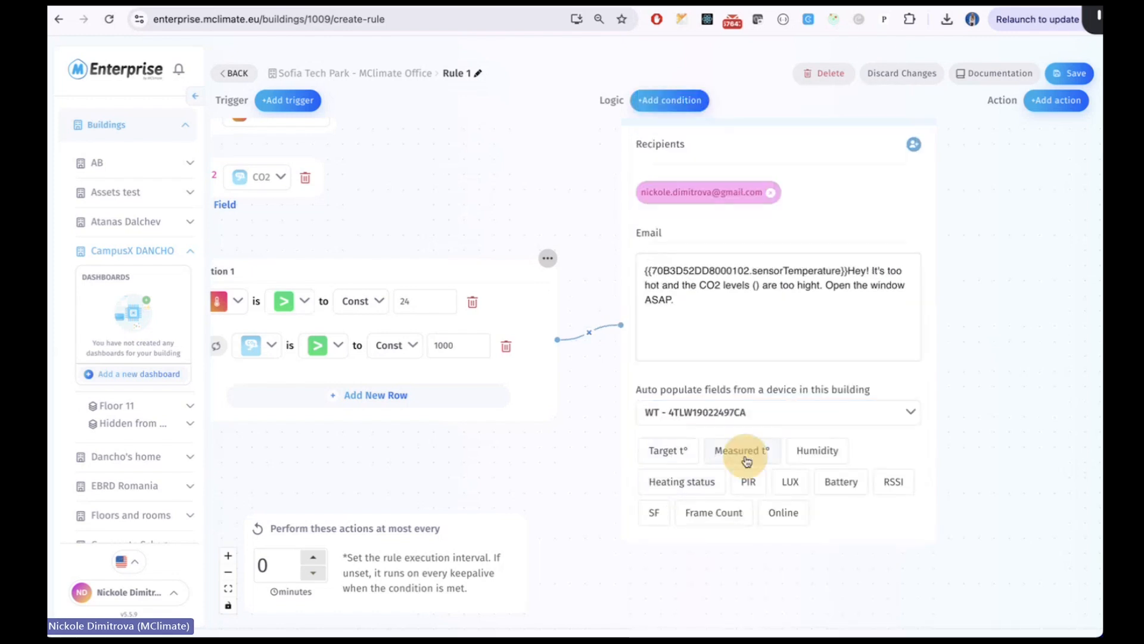
Paste the copied CO2 placeholder back after "CO2 levels" and delete the space before "are too hight".
click(736, 286)
click(756, 284)
key(super+v)
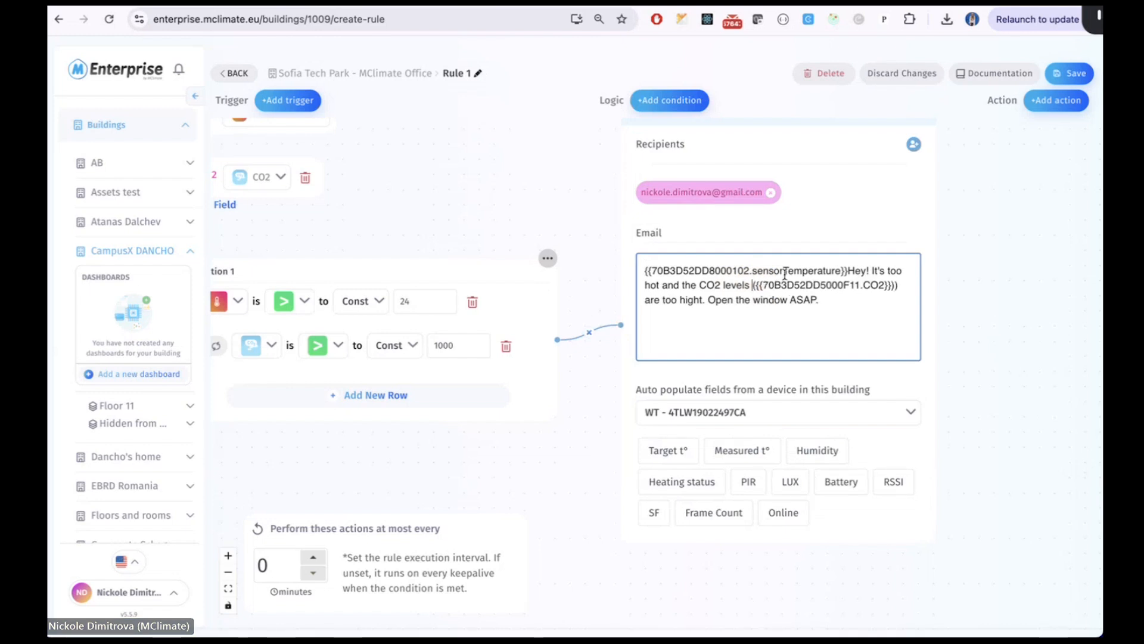
click(897, 285)
key(BackSpace)
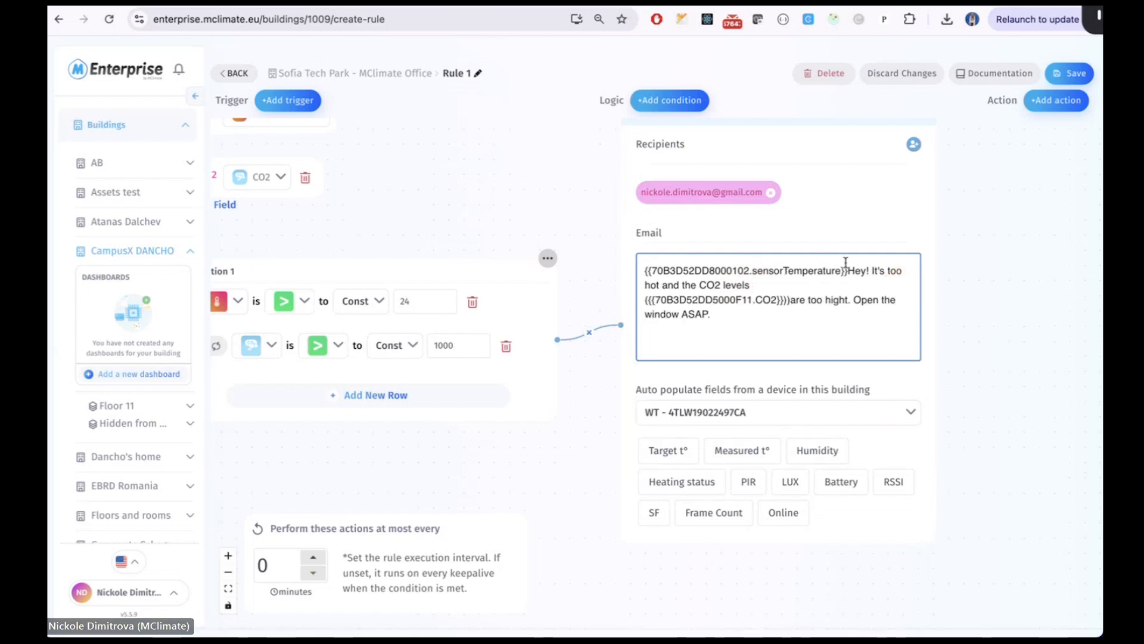
Move the sensorTemperature placeholder from the message start into new parentheses after "too hot", and add a space before "are too hight".
drag(848, 270, 642, 268)
key(super+c)
key(BackSpace)
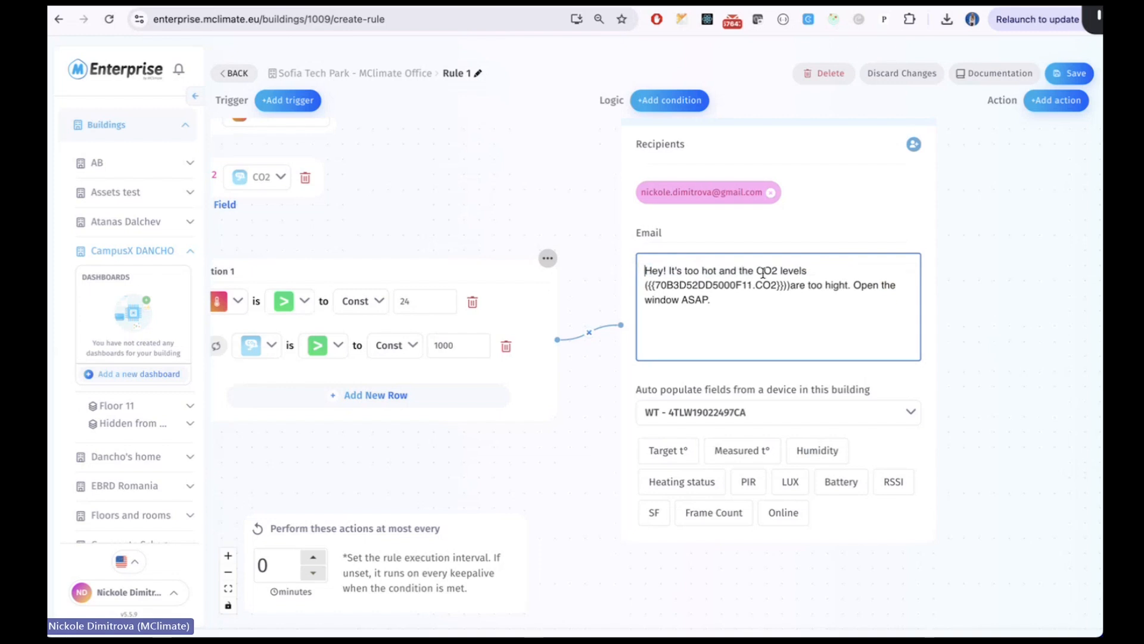
click(792, 284)
click(716, 270)
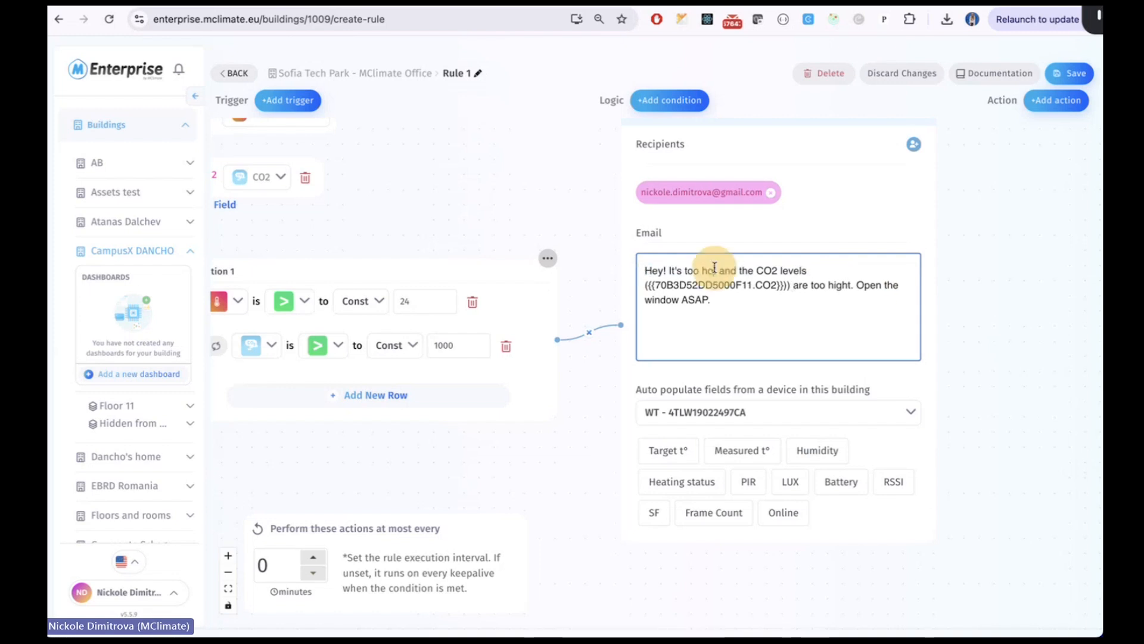
text(())
key(Left)
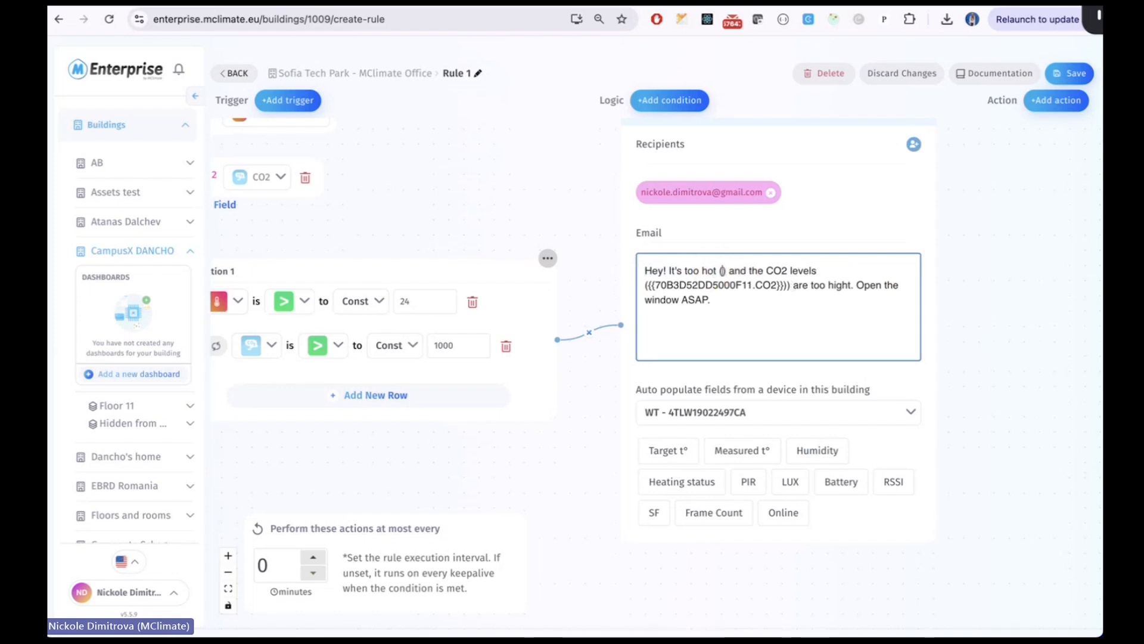
key(super+v)
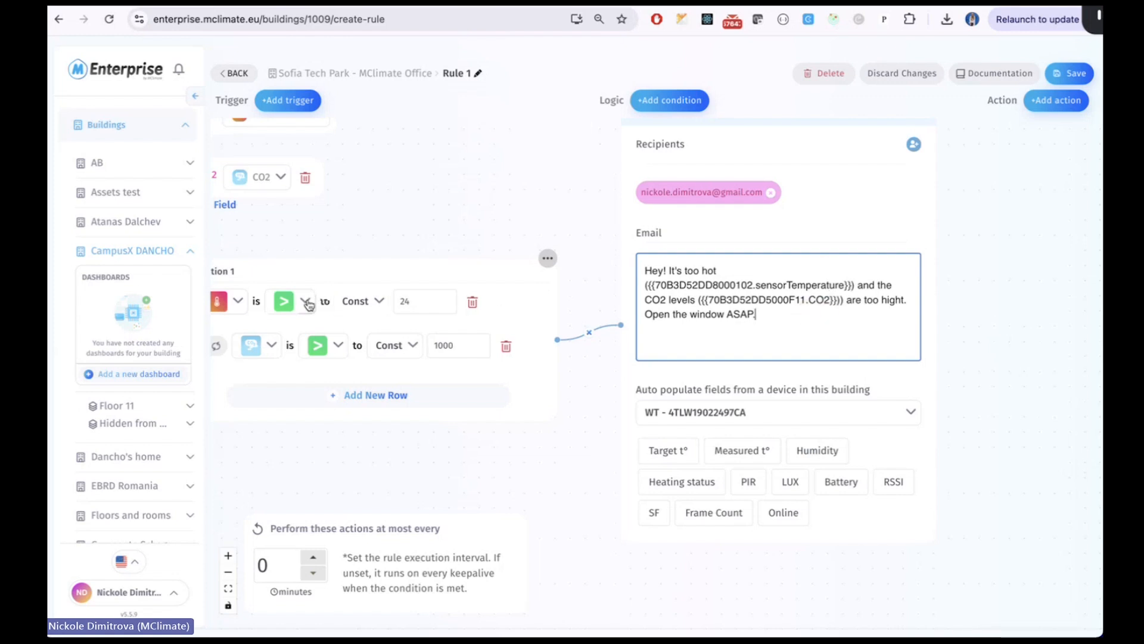
click(334, 268)
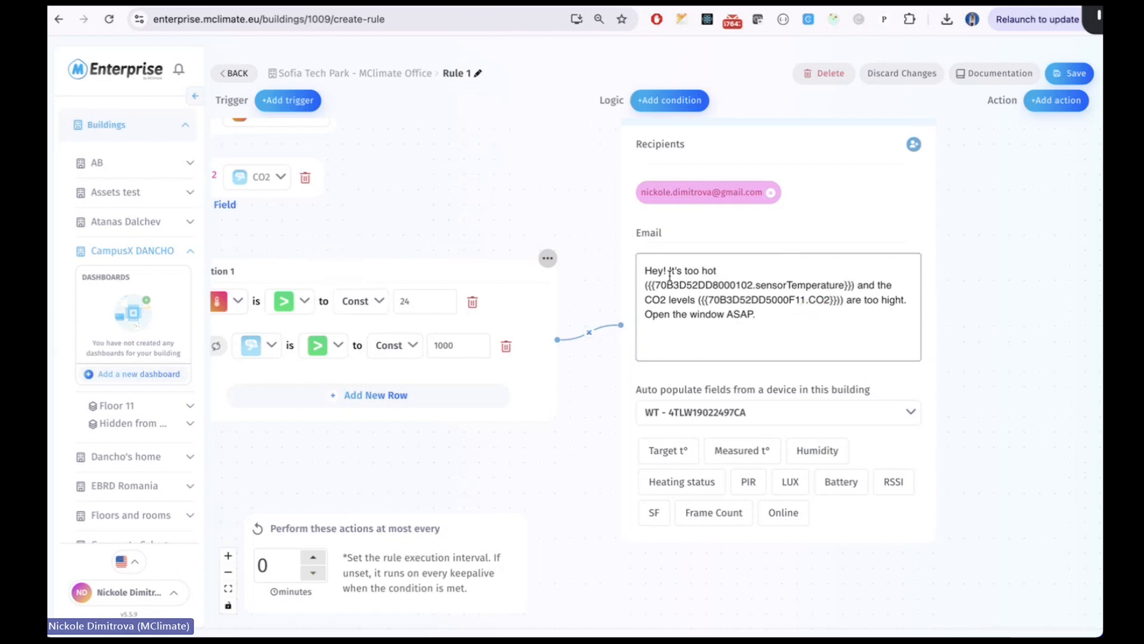
Review the email message's wording and its temperature and CO2 placeholders.
click(694, 266)
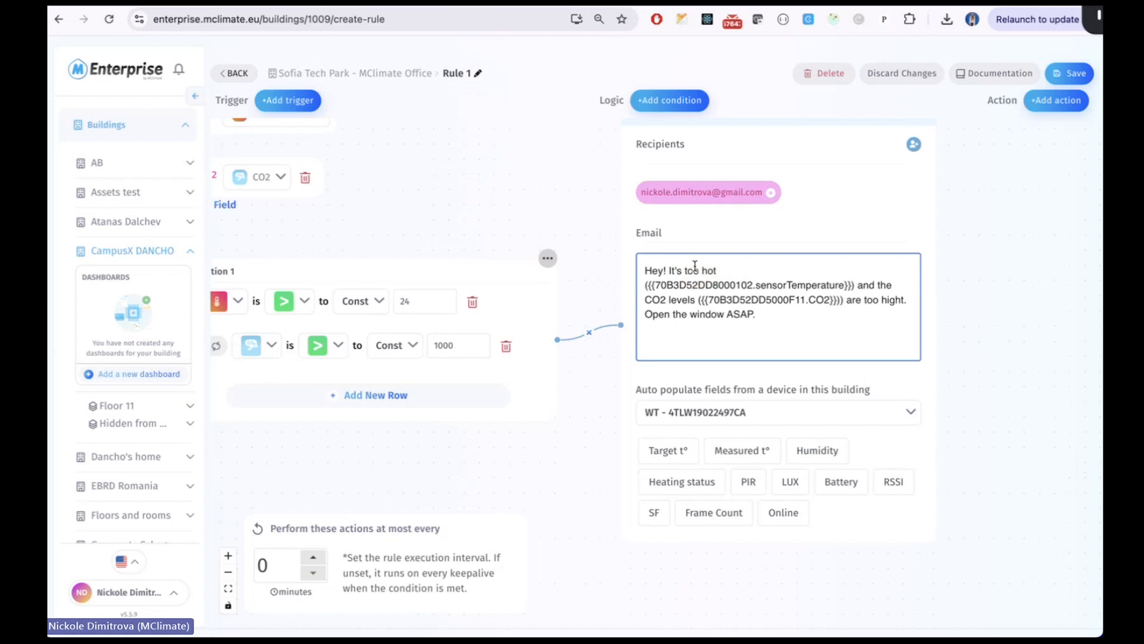
drag(677, 269, 738, 268)
click(713, 274)
drag(674, 289, 845, 286)
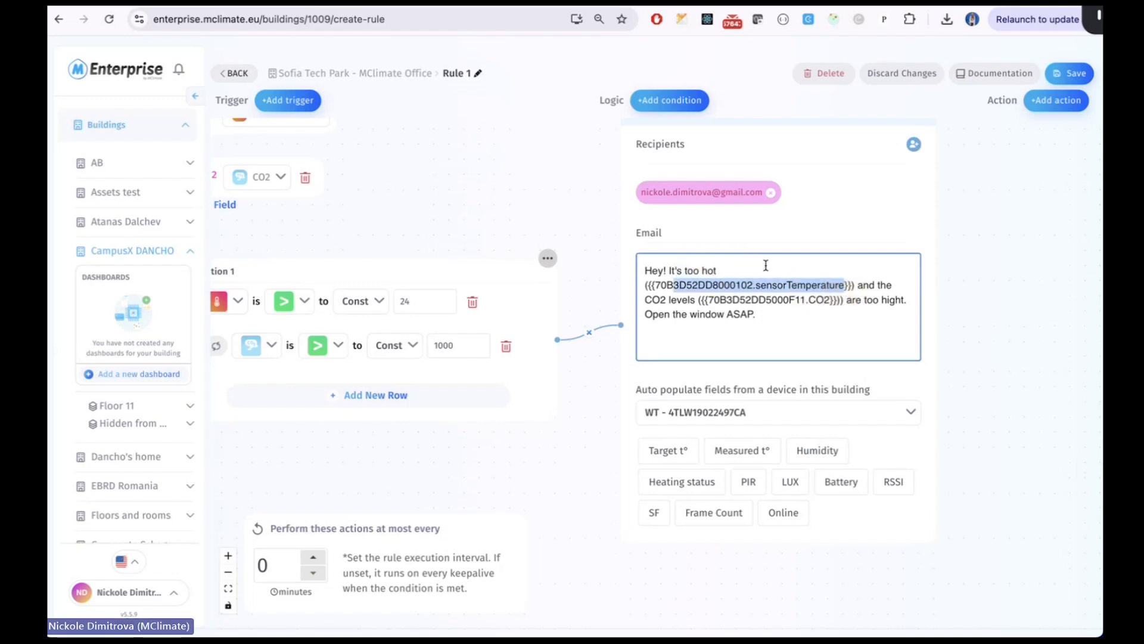
click(872, 283)
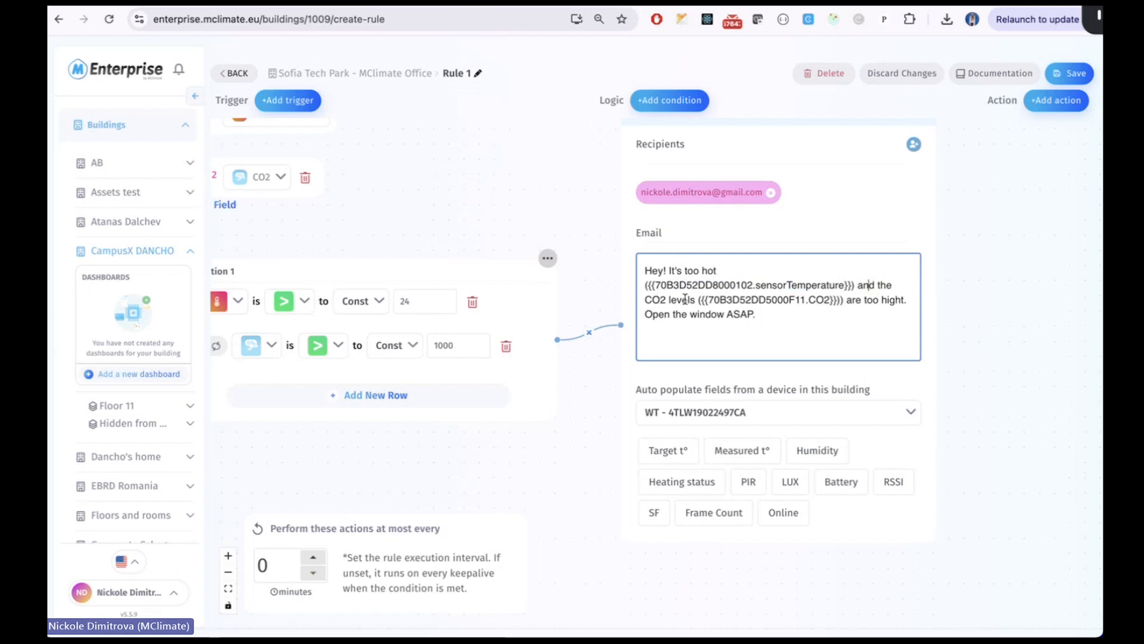
drag(746, 299, 838, 298)
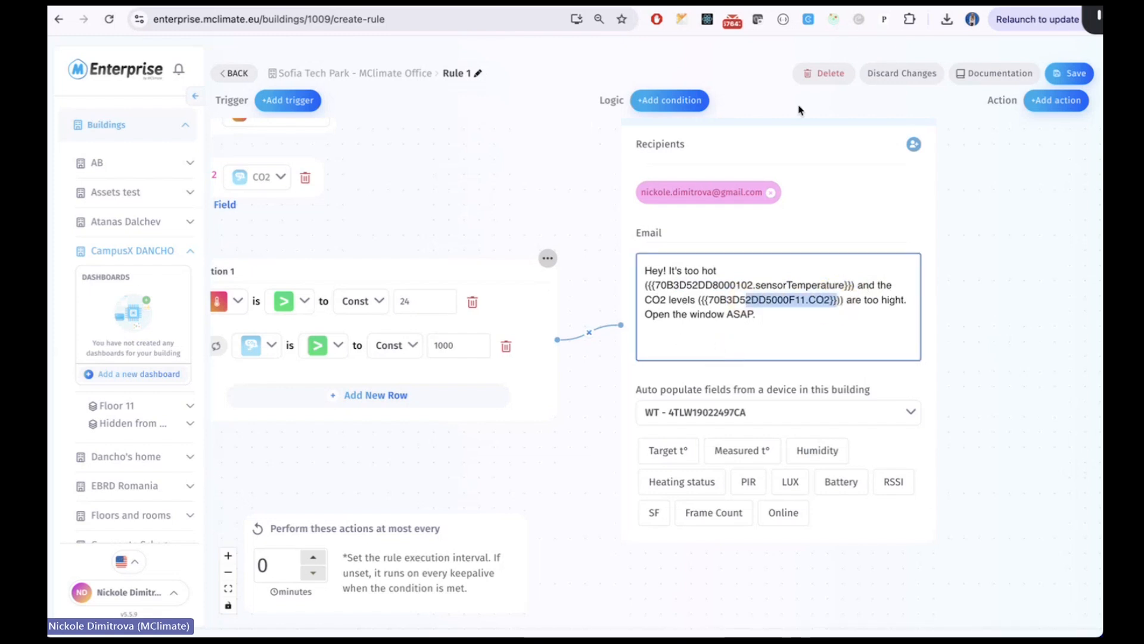
Examine the whole rule flow from the trigger devices through the fields and conditions to the Send Email action.
scroll(813, 220, up, 1)
scroll(814, 221, up, 1)
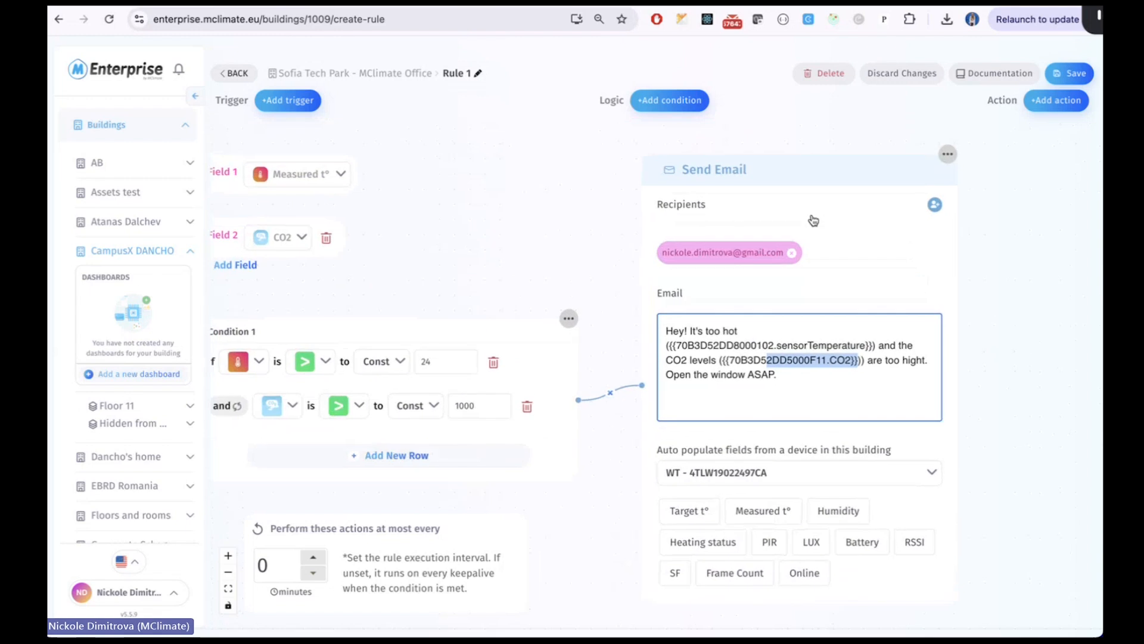
scroll(813, 221, left, 3)
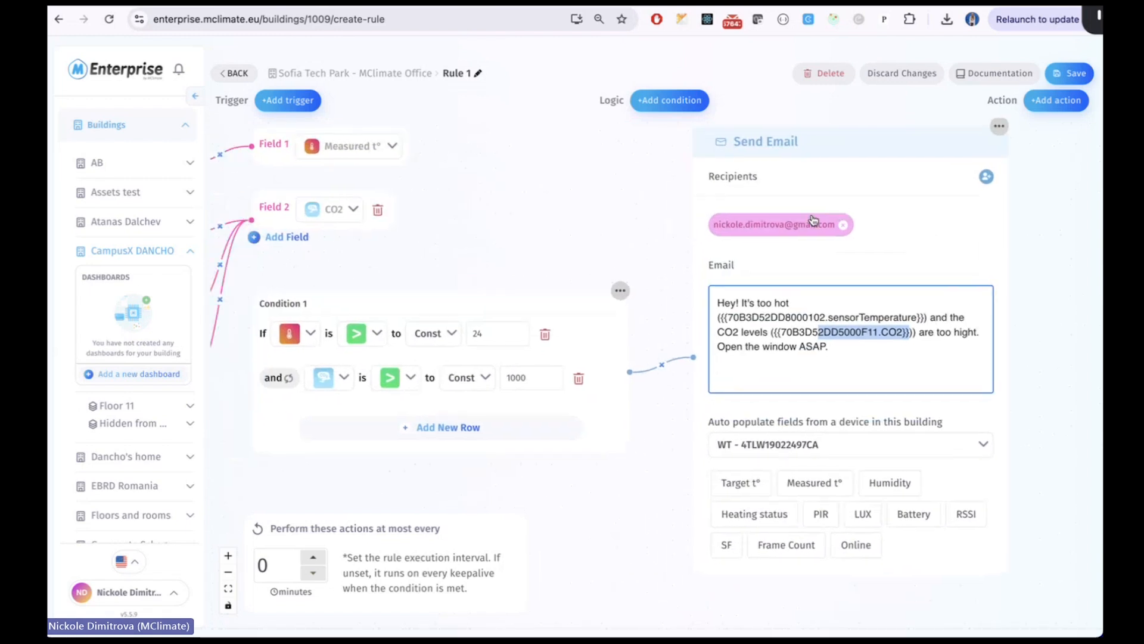
click(654, 225)
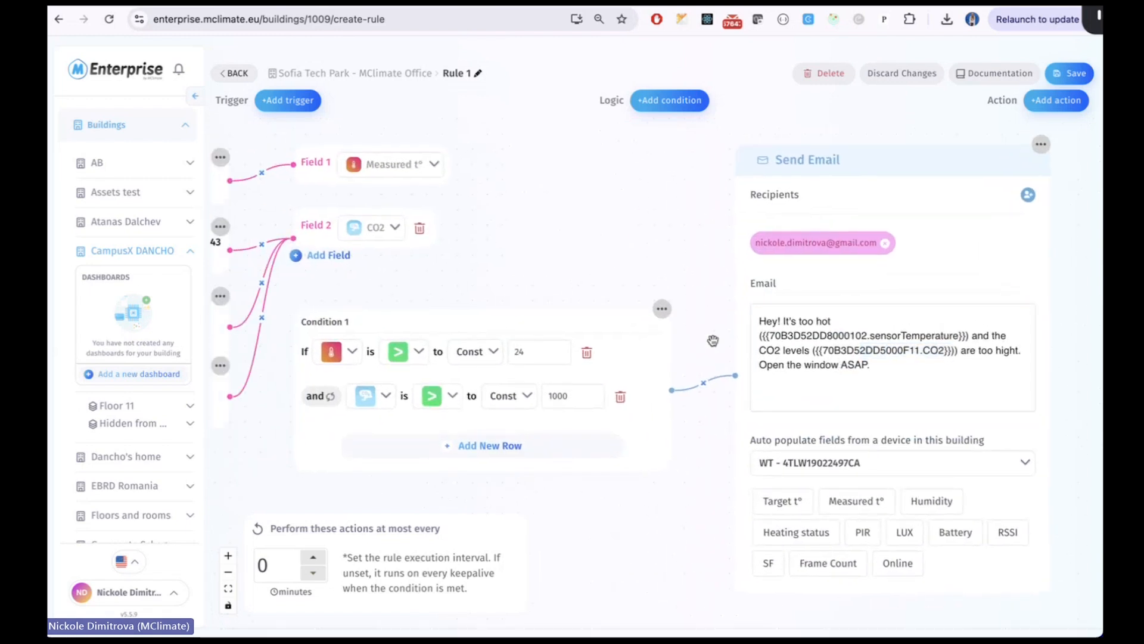
scroll(566, 301, left, 2)
scroll(566, 301, up, 1)
scroll(565, 301, left, 4)
scroll(565, 301, down, 1)
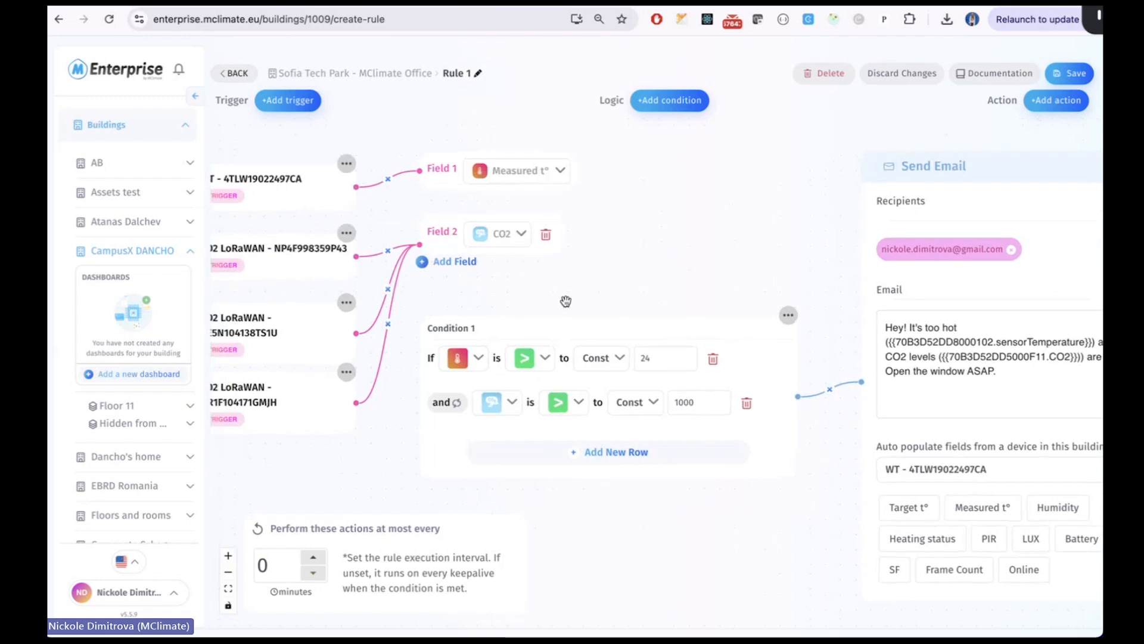
scroll(566, 302, down, 3)
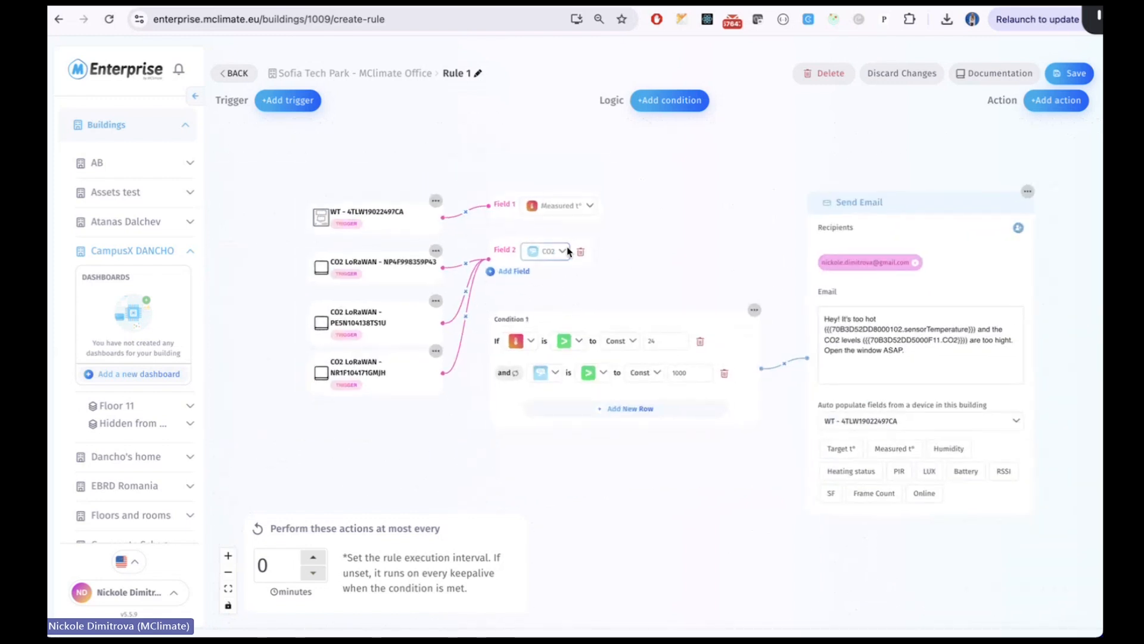
drag(567, 252, 551, 248)
drag(698, 239, 707, 218)
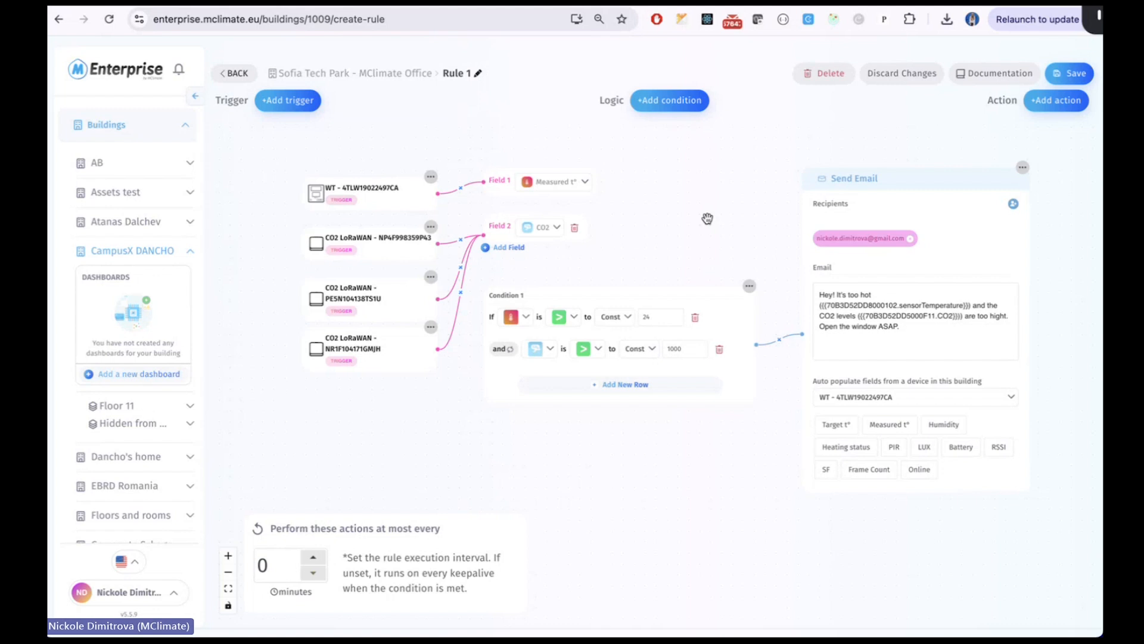
drag(470, 447, 449, 448)
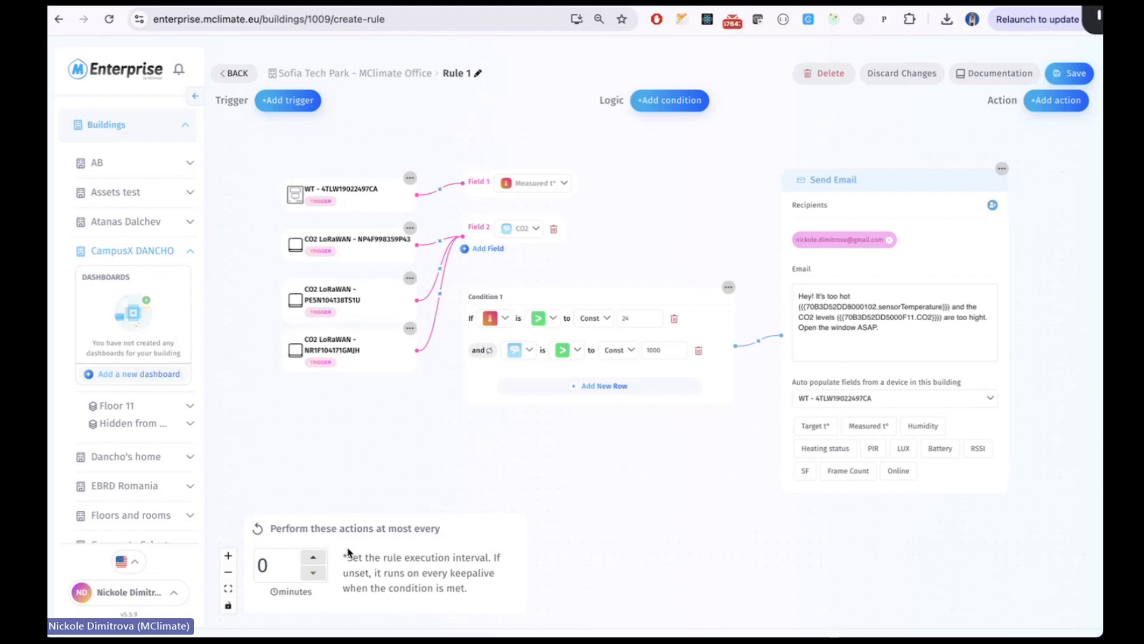
Limit the rule's actions to at most every 10 minutes and save the rule.
double_click(261, 564)
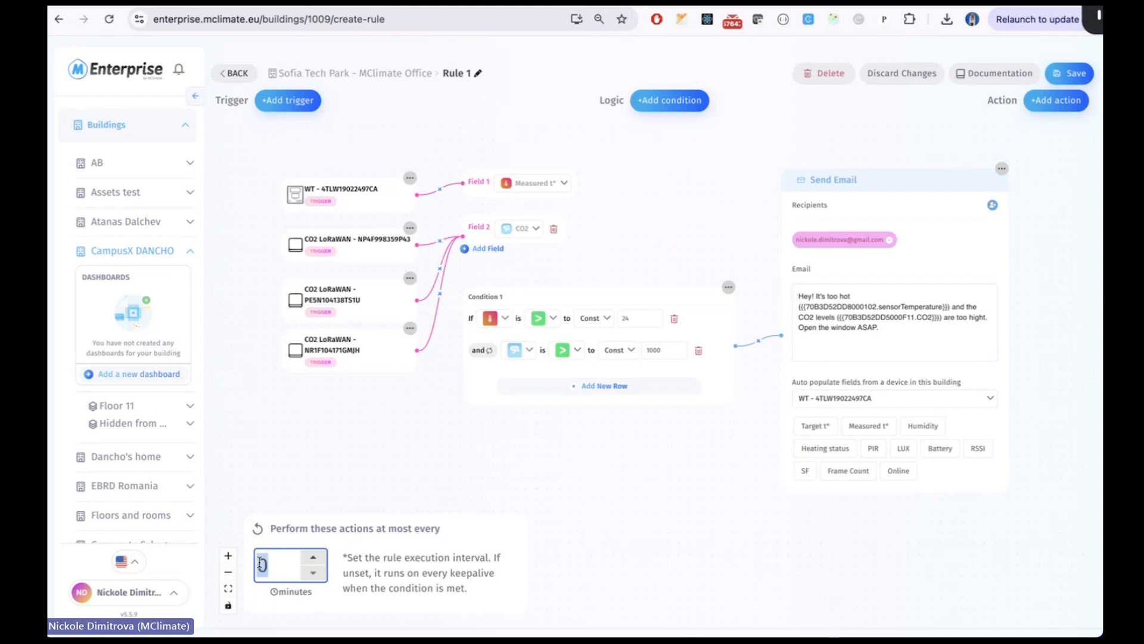
text(10)
click(402, 581)
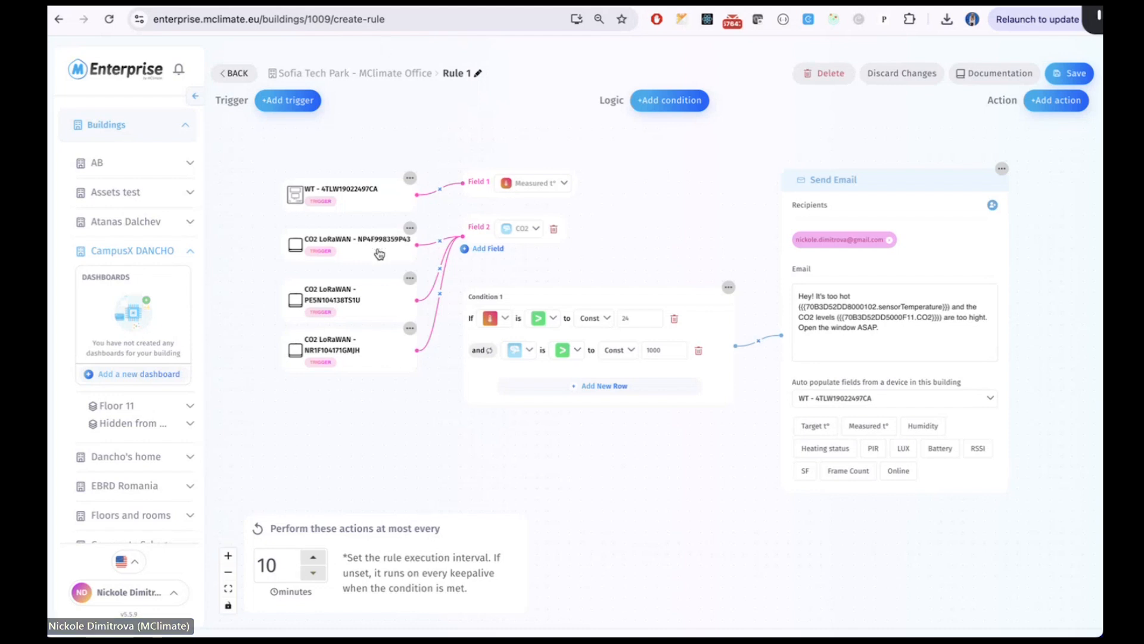
click(1081, 78)
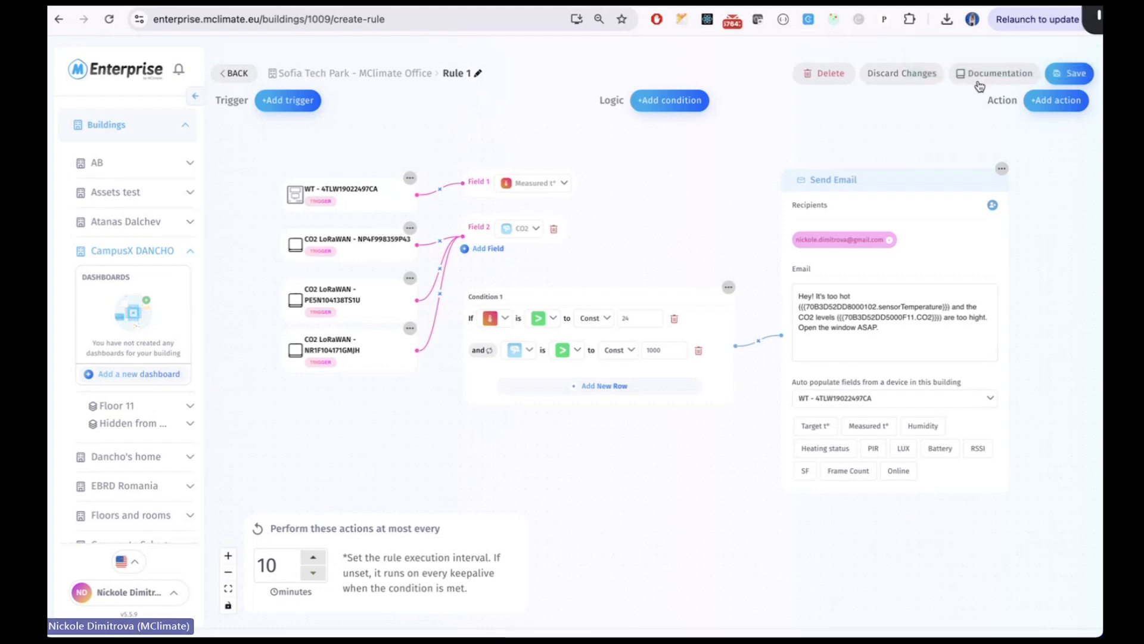
Open the rule documentation briefly and return to the building's rules list.
click(978, 79)
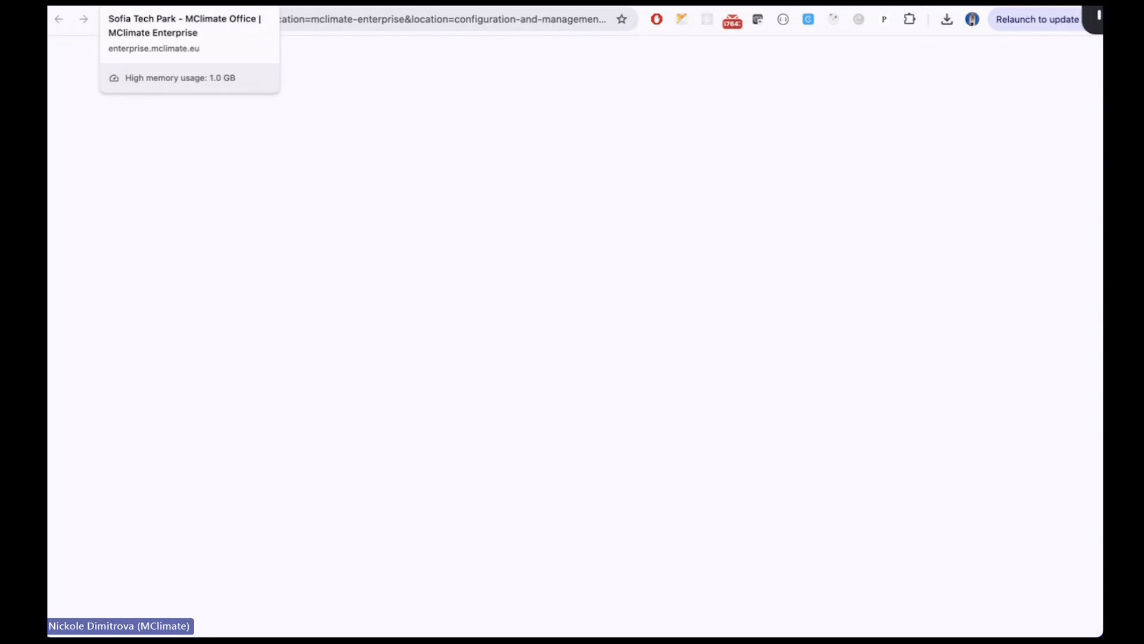
click(149, 2)
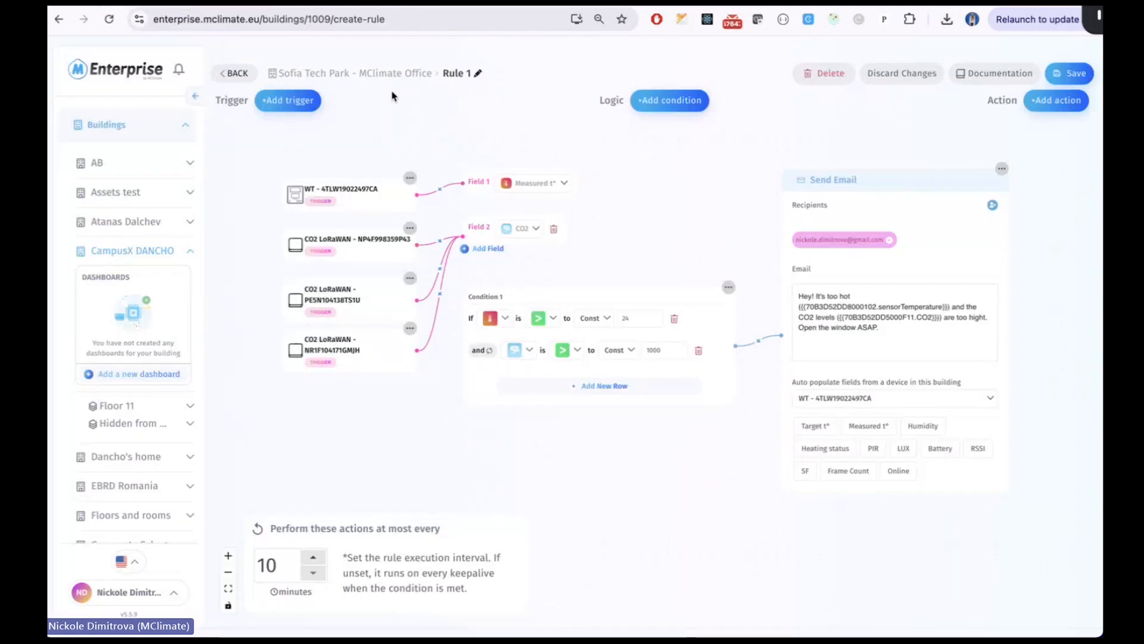
click(237, 72)
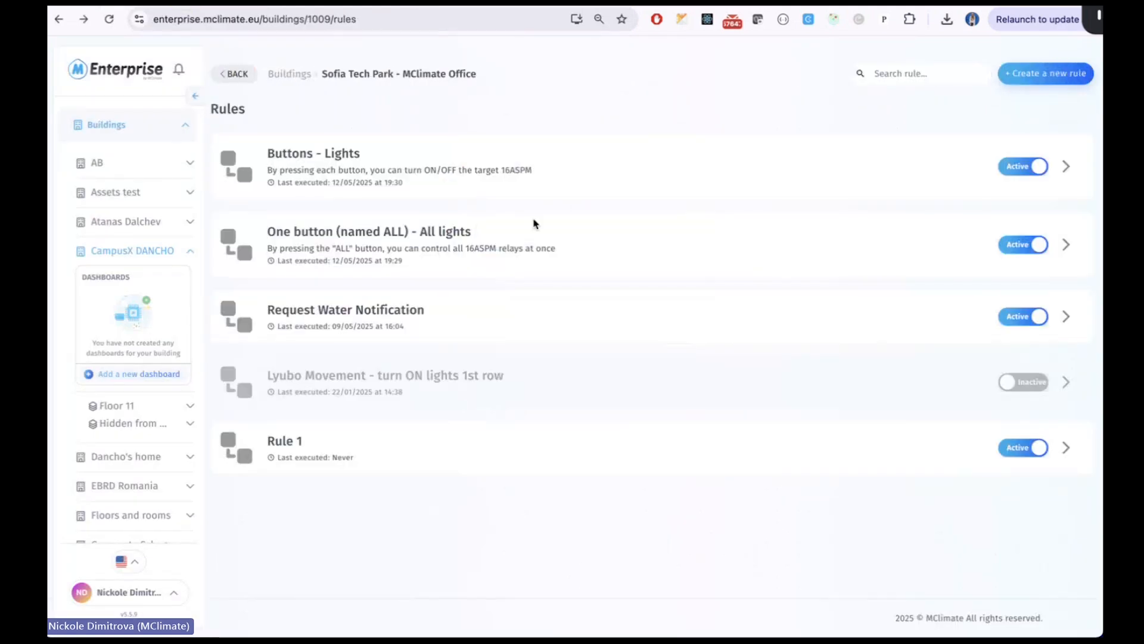